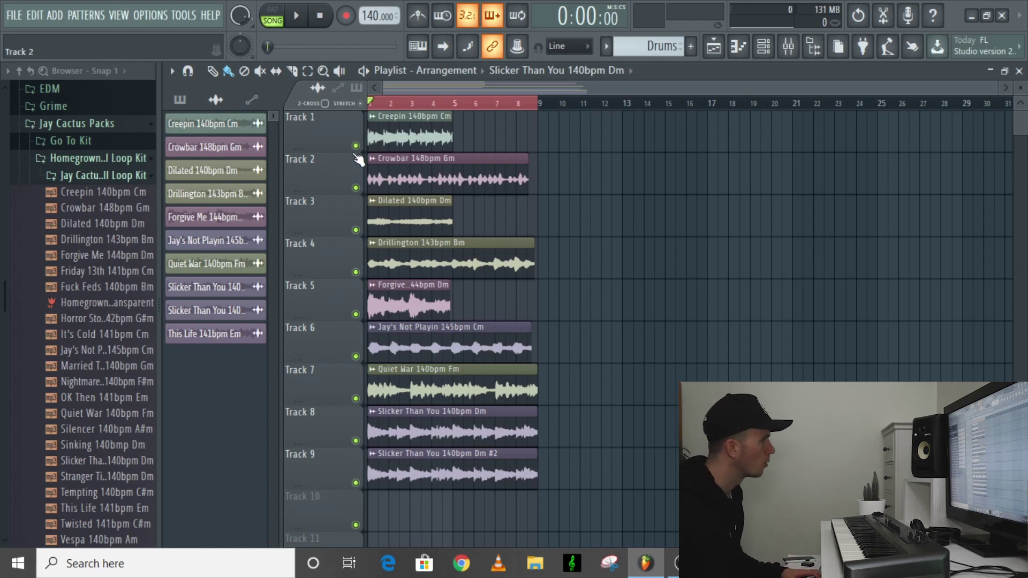
Step: Solo tracks 1 to 4 in turn and play back each one to audition its melody loop
{"action": "right_click", "coordinate": [356, 146]}
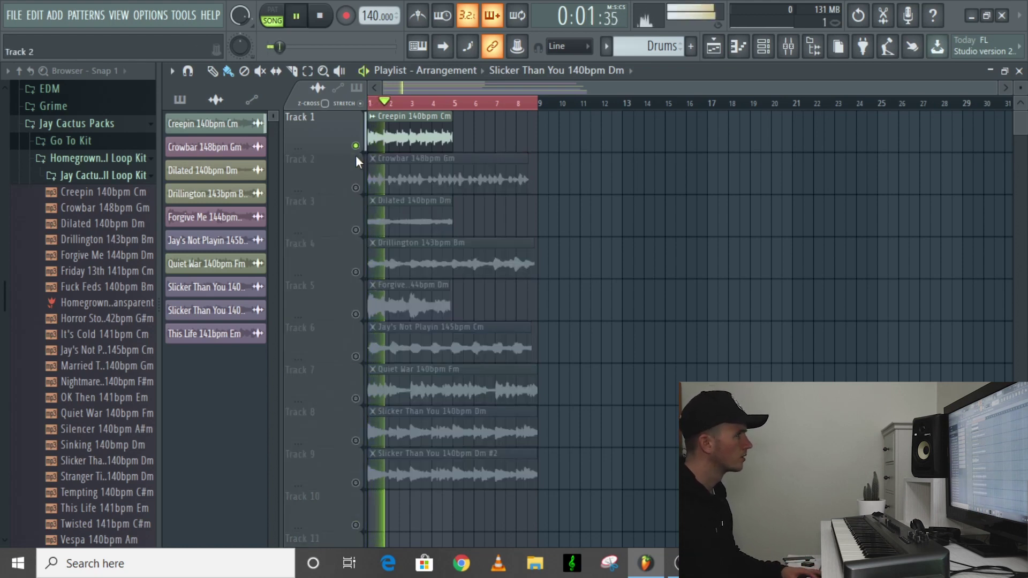
{"action": "key", "text": "space"}
{"action": "right_click", "coordinate": [356, 189]}
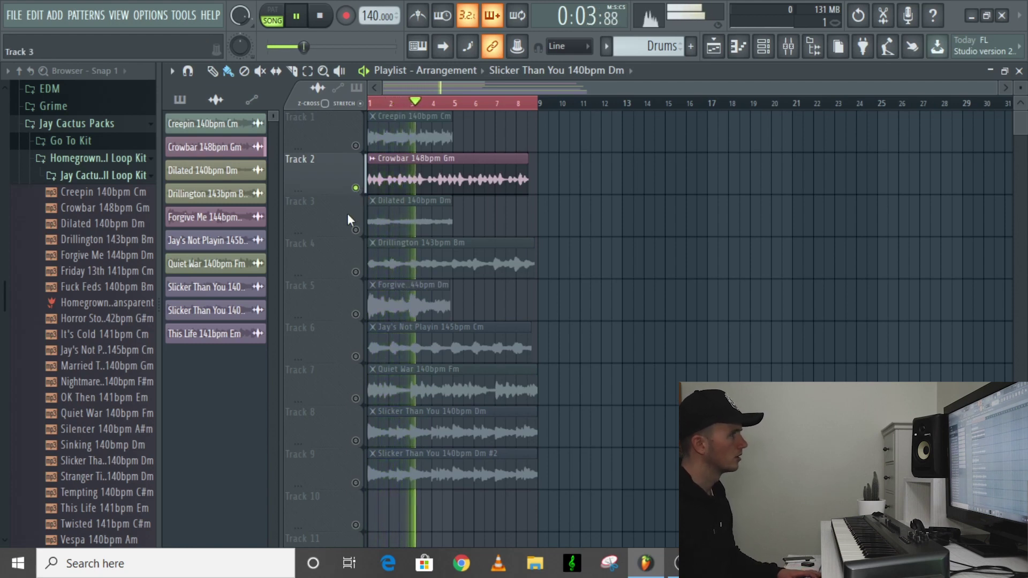
{"action": "key", "text": "space"}
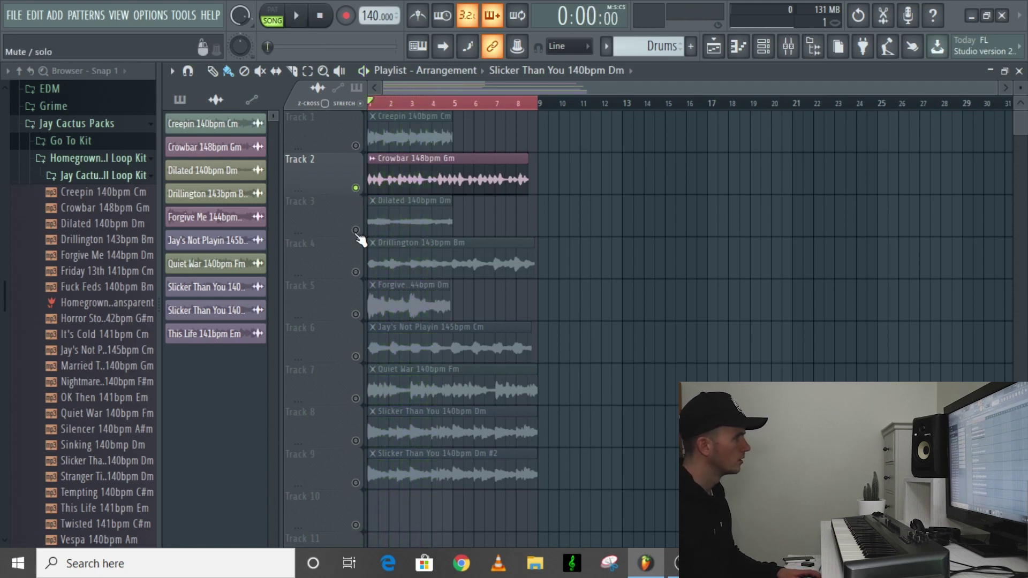
{"action": "right_click", "coordinate": [356, 231]}
{"action": "key", "text": "space"}
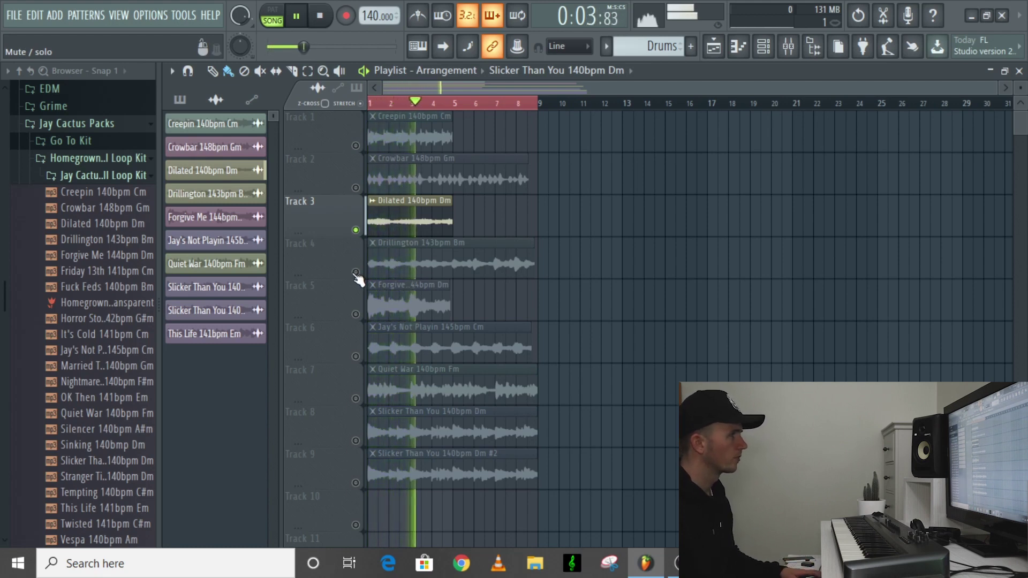
{"action": "key", "text": "space"}
{"action": "right_click", "coordinate": [355, 271]}
{"action": "key", "text": "space"}
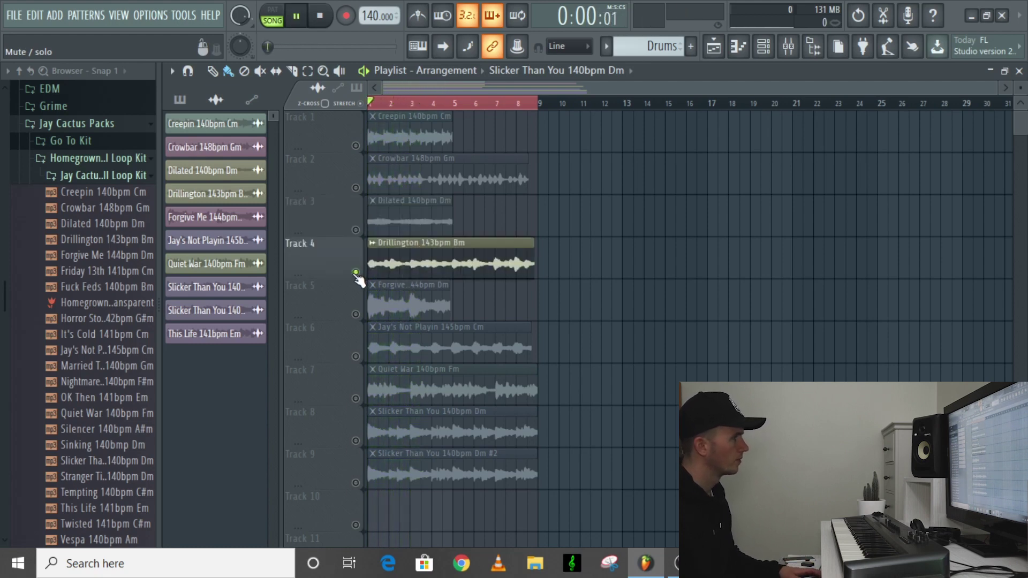
{"action": "key", "text": "space"}
Step: Audition the melody loops on tracks 5 to 8 by soloing each, then turn solo off
{"action": "right_click", "coordinate": [355, 314]}
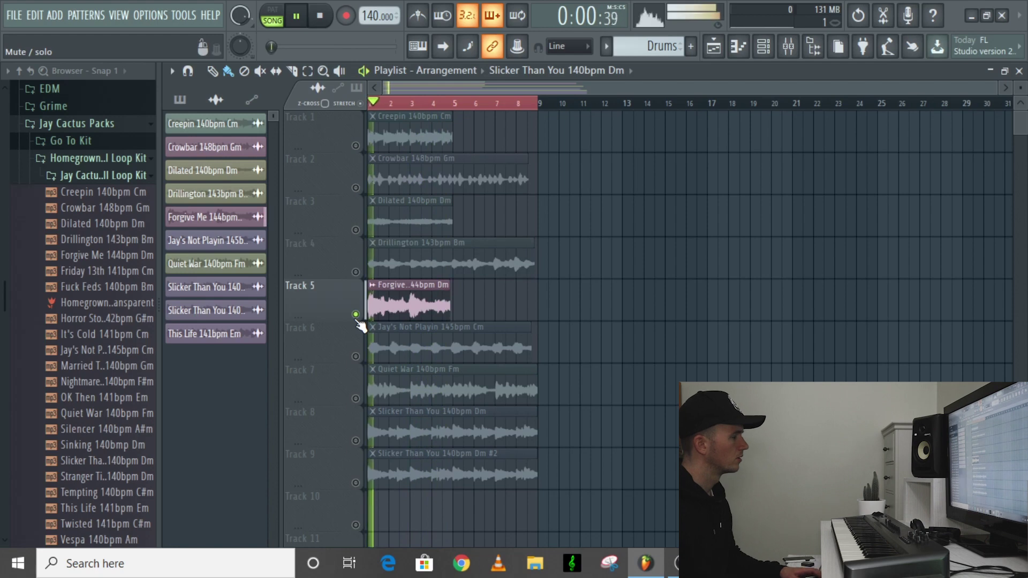
{"action": "key", "text": "space"}
{"action": "right_click", "coordinate": [356, 356]}
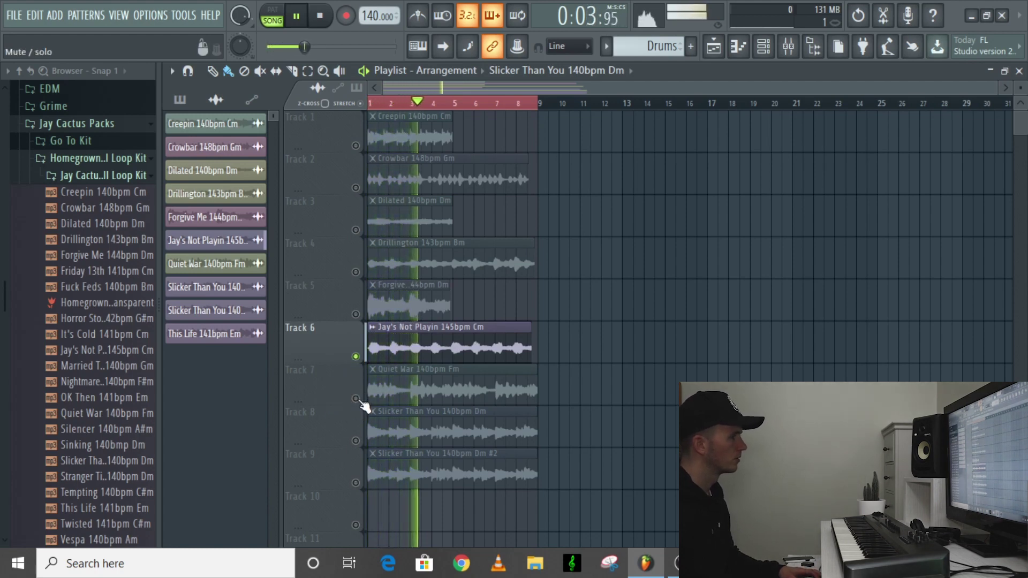
{"action": "key", "text": "space"}
{"action": "key", "text": "space"}
{"action": "right_click", "coordinate": [355, 398]}
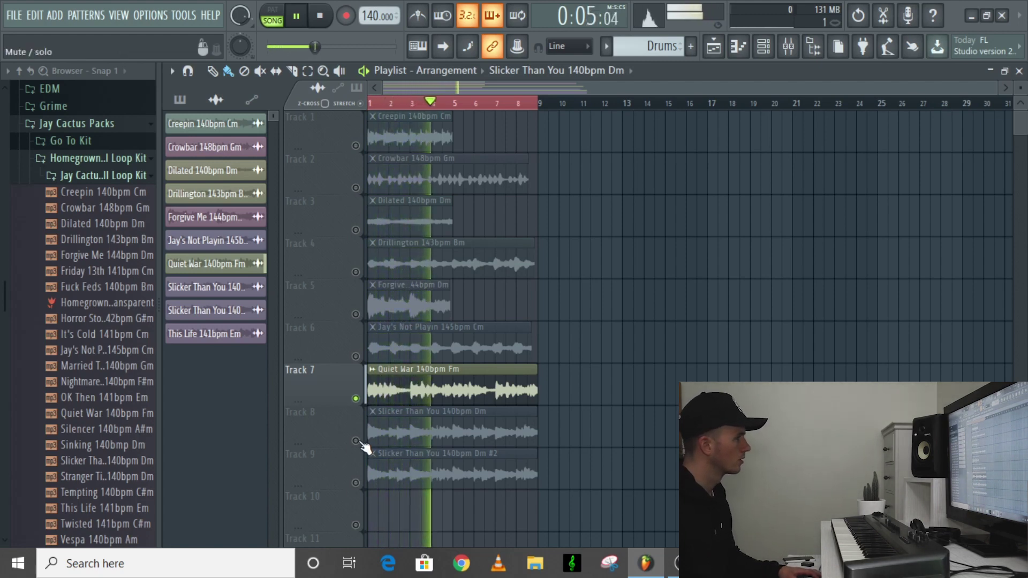
{"action": "key", "text": "space"}
{"action": "key", "text": "space"}
{"action": "right_click", "coordinate": [356, 441]}
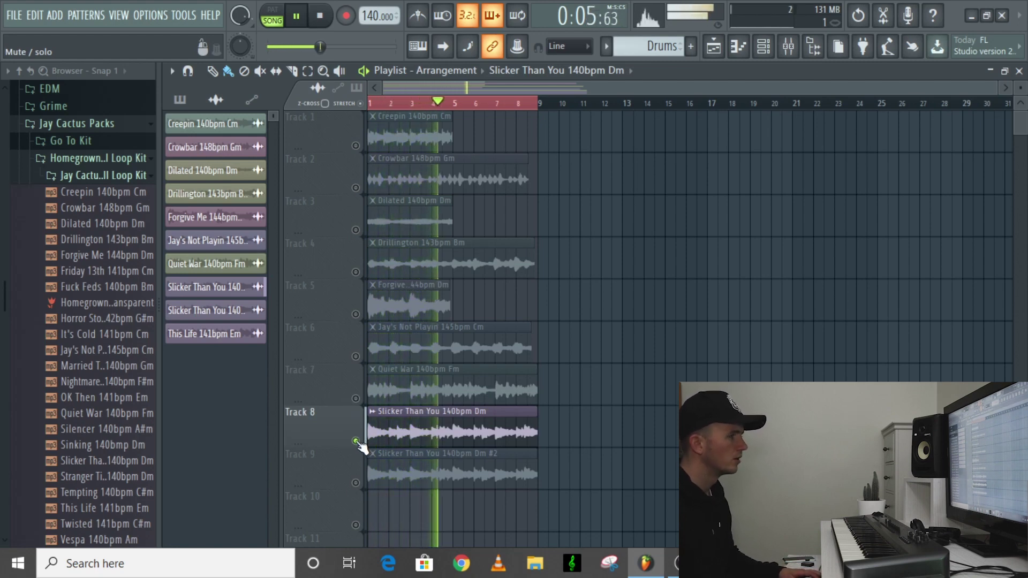
{"action": "key", "text": "space"}
{"action": "right_click", "coordinate": [355, 440]}
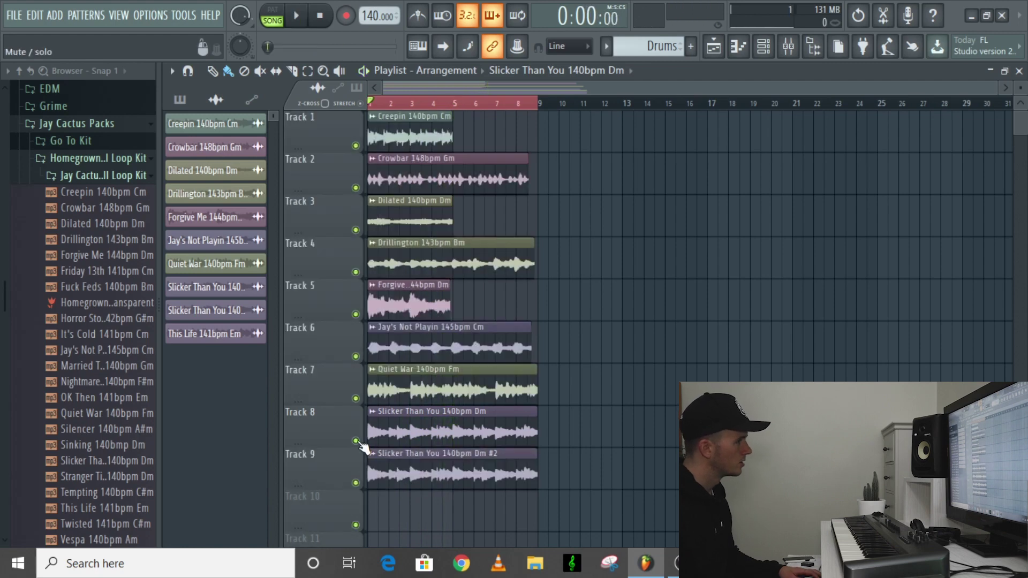
Step: Delete every playlist clip except Slicker Than You 140bpm Dm on track 8, and move that clip to track 1
{"action": "right_click", "coordinate": [483, 469]}
{"action": "right_click", "coordinate": [447, 389]}
{"action": "right_click", "coordinate": [444, 348]}
{"action": "right_click", "coordinate": [438, 305]}
{"action": "right_click", "coordinate": [434, 263]}
{"action": "right_click", "coordinate": [425, 219]}
{"action": "right_click", "coordinate": [429, 176]}
{"action": "right_click", "coordinate": [428, 134]}
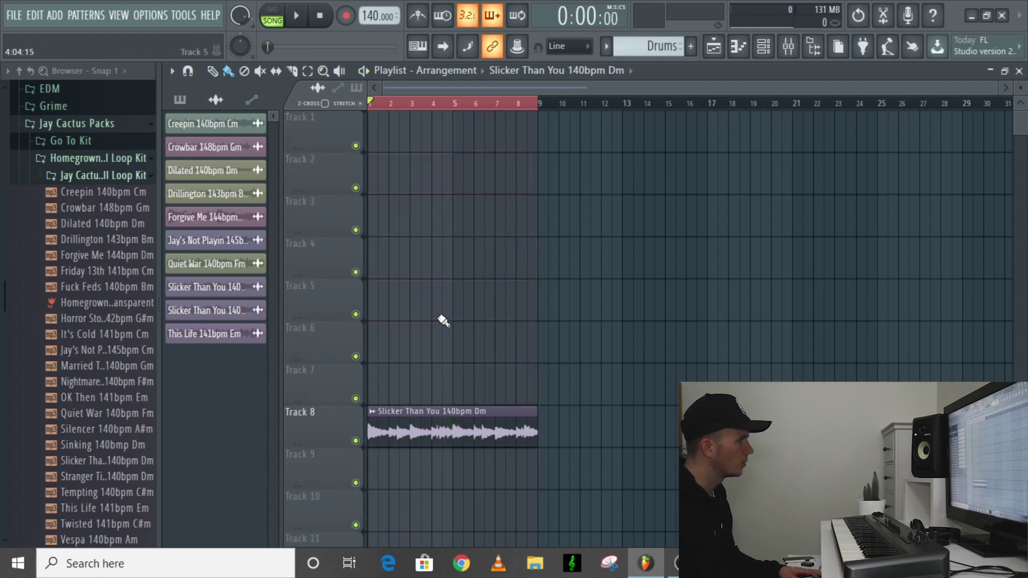
{"action": "left_click_drag", "start_coordinate": [420, 441], "coordinate": [420, 136]}
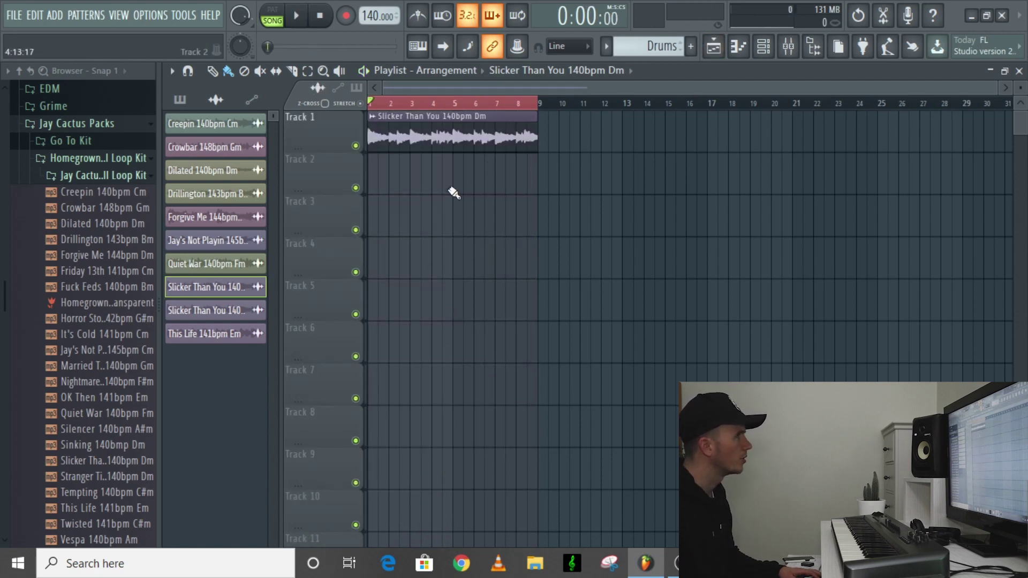
Step: Place the second Drums pattern on track 2 at bar 1 and extend it to the end of bar 8
{"action": "left_click", "coordinate": [611, 70]}
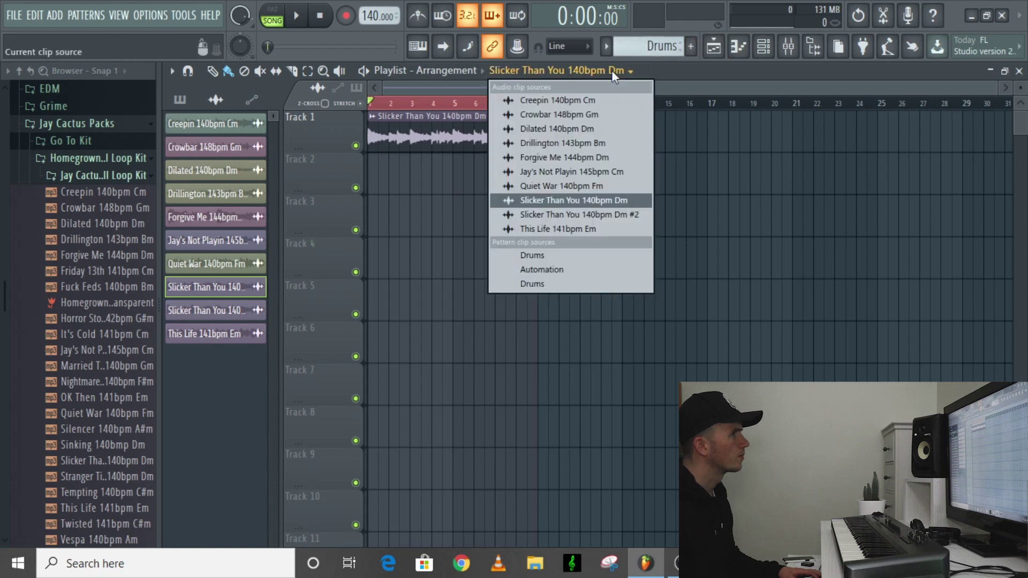
{"action": "left_click", "coordinate": [562, 282]}
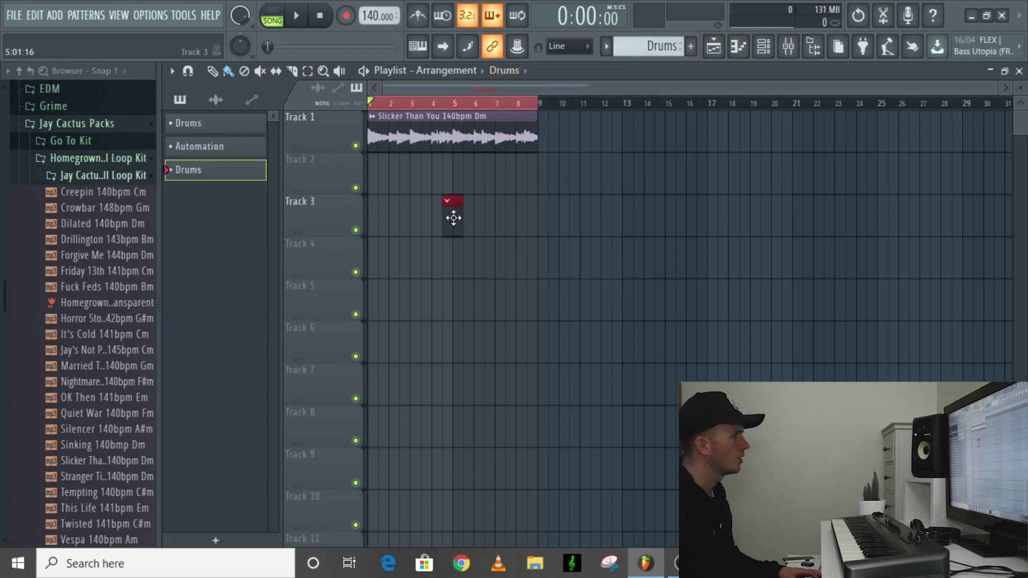
{"action": "left_click", "coordinate": [374, 158]}
{"action": "left_click_drag", "start_coordinate": [388, 159], "coordinate": [522, 163]}
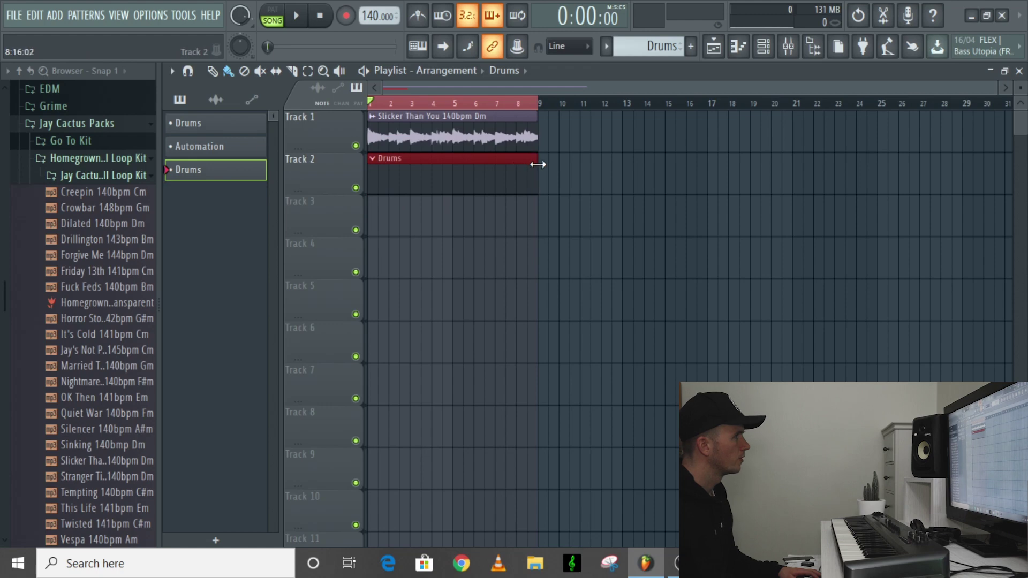
Step: Collapse the Homegrown Drill Loop Kit folder and preview the Cactus 808 samples in Prick Kit Volume 1
{"action": "left_click", "coordinate": [103, 163]}
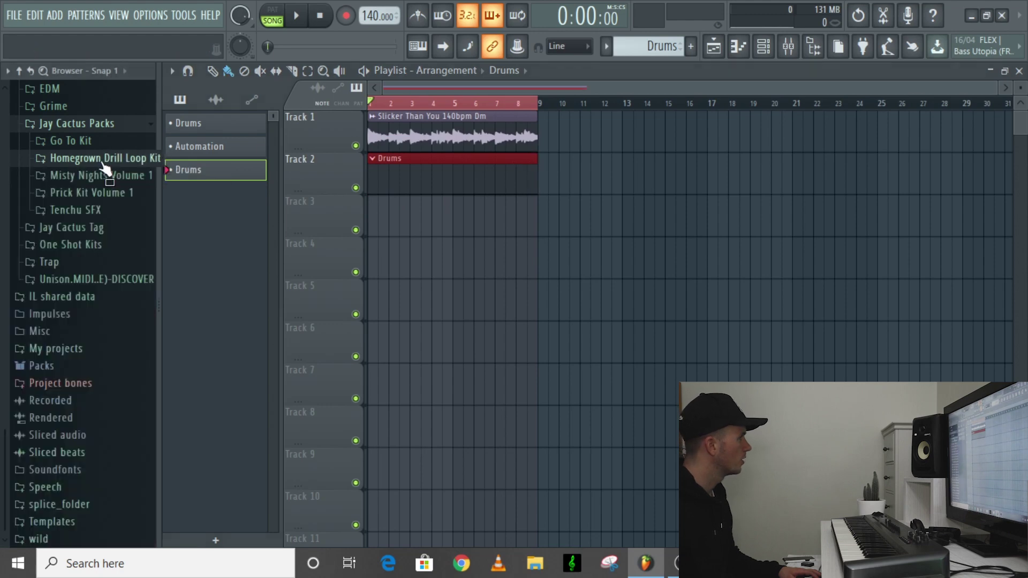
{"action": "left_click", "coordinate": [112, 193]}
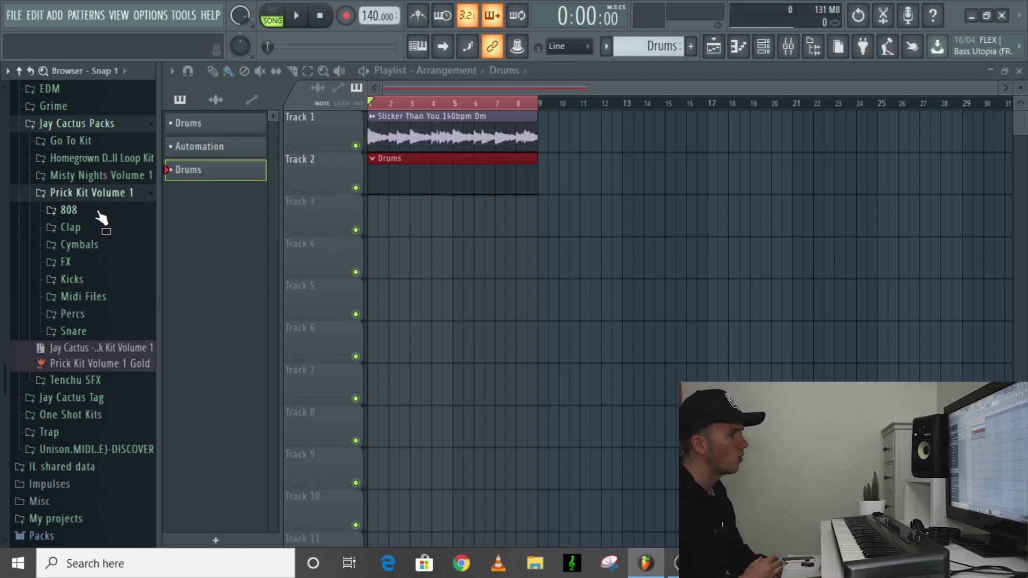
{"action": "left_click", "coordinate": [99, 213]}
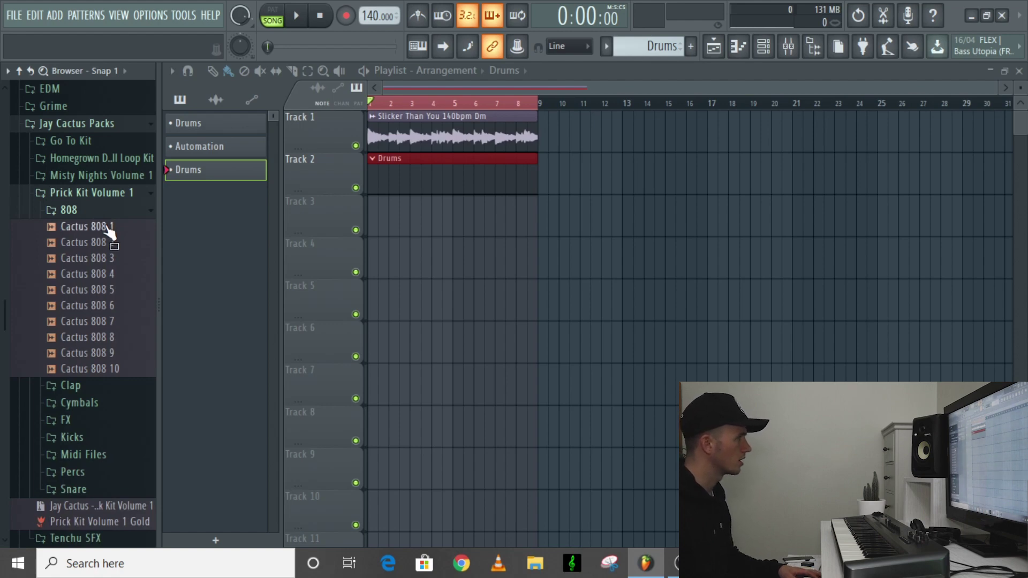
{"action": "left_click", "coordinate": [109, 228]}
{"action": "left_click", "coordinate": [111, 243]}
{"action": "left_click", "coordinate": [114, 259]}
{"action": "left_click", "coordinate": [117, 275]}
{"action": "left_click", "coordinate": [115, 291]}
{"action": "left_click", "coordinate": [114, 306]}
{"action": "left_click", "coordinate": [111, 322]}
{"action": "left_click", "coordinate": [106, 339]}
{"action": "left_click", "coordinate": [106, 339]}
{"action": "left_click", "coordinate": [96, 369]}
Step: Open the Clap folder of Prick Kit Volume 1 and preview several Cactus Clap samples
{"action": "left_click", "coordinate": [85, 387]}
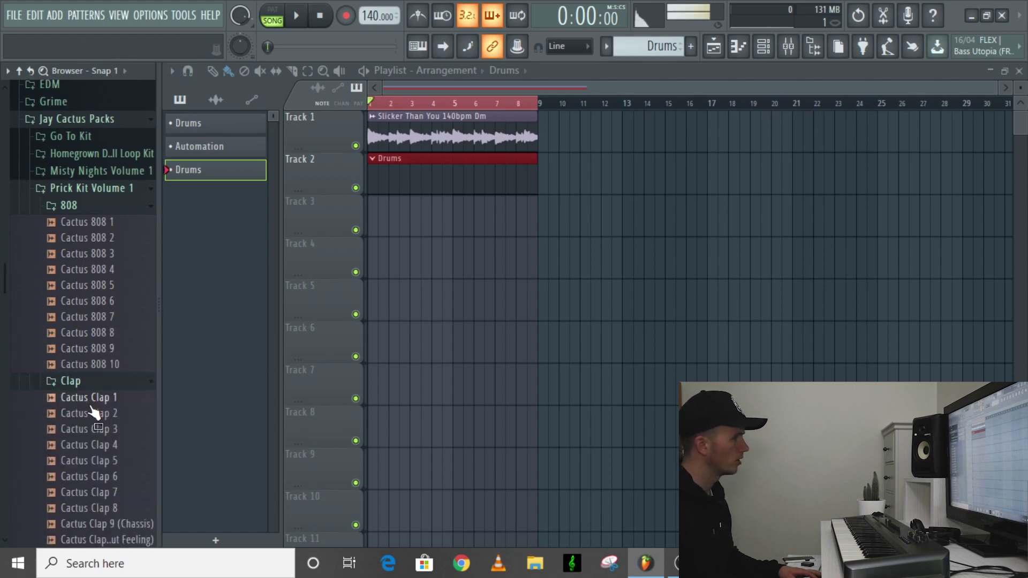
{"action": "scroll", "coordinate": [86, 413], "scroll_direction": "down", "scroll_amount": 3}
{"action": "left_click", "coordinate": [110, 320]}
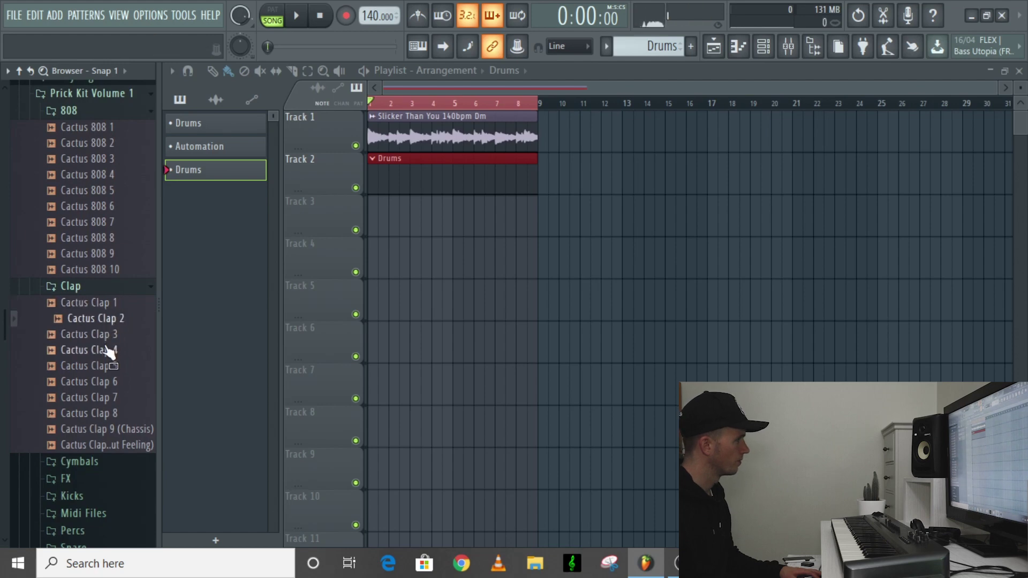
{"action": "left_click", "coordinate": [109, 366]}
{"action": "left_click", "coordinate": [112, 397]}
{"action": "left_click", "coordinate": [114, 414]}
{"action": "left_click", "coordinate": [114, 429]}
Step: Preview Cactus Hat samples in the Hi Hats folder under Cymbals, then collapse that folder
{"action": "left_click", "coordinate": [110, 459]}
{"action": "scroll", "coordinate": [107, 428], "scroll_direction": "down", "scroll_amount": 3}
{"action": "left_click", "coordinate": [102, 382]}
{"action": "left_click", "coordinate": [110, 429]}
{"action": "left_click", "coordinate": [113, 448]}
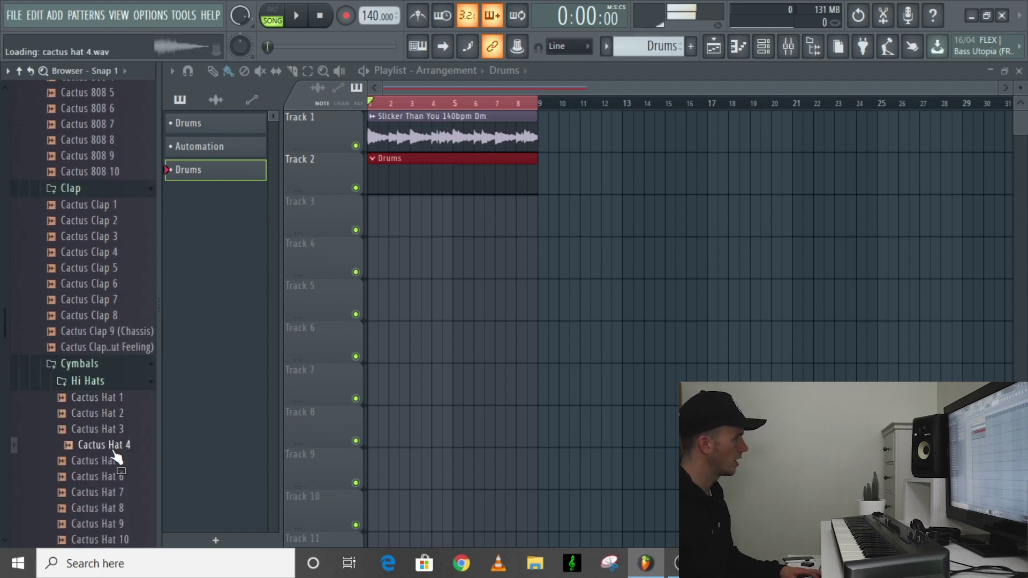
{"action": "left_click", "coordinate": [104, 386]}
Step: Preview Cactus Open Hat samples in the Open Hats folder, including numbers 3 and 10, then collapse it
{"action": "left_click", "coordinate": [107, 396]}
{"action": "left_click", "coordinate": [114, 426]}
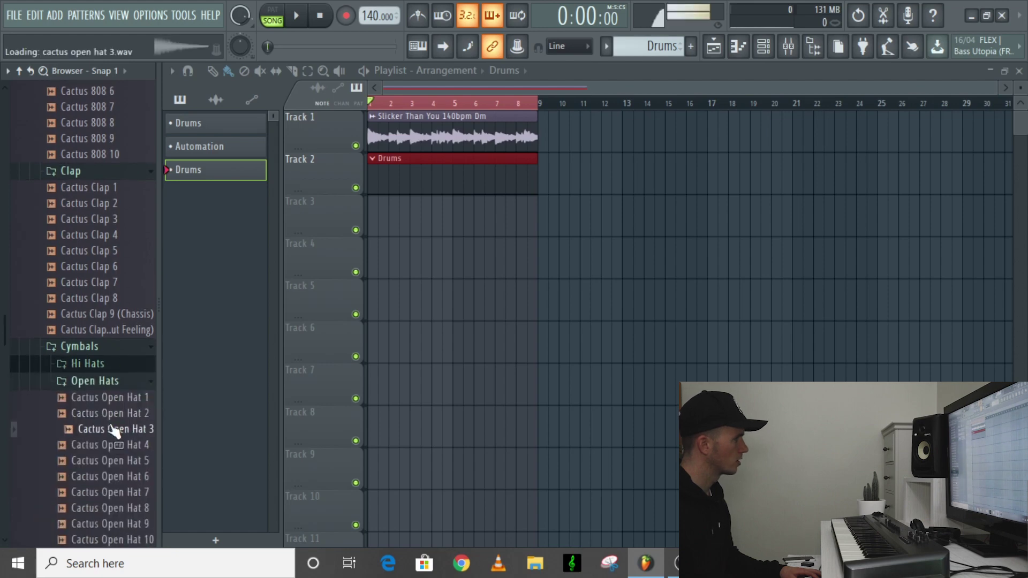
{"action": "scroll", "coordinate": [115, 423], "scroll_direction": "down", "scroll_amount": 1}
{"action": "left_click", "coordinate": [115, 402]}
{"action": "scroll", "coordinate": [118, 386], "scroll_direction": "down", "scroll_amount": 3}
{"action": "left_click", "coordinate": [126, 350]}
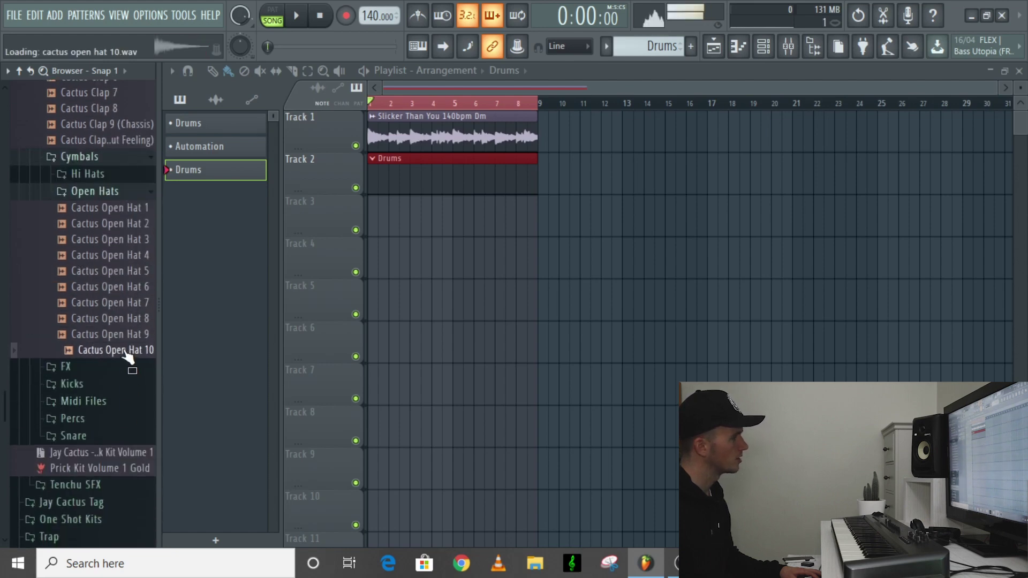
{"action": "left_click", "coordinate": [112, 194]}
Step: Preview effects in the FX folder, including Gun Clock & Shot and Swords 4, then collapse it
{"action": "left_click", "coordinate": [97, 215]}
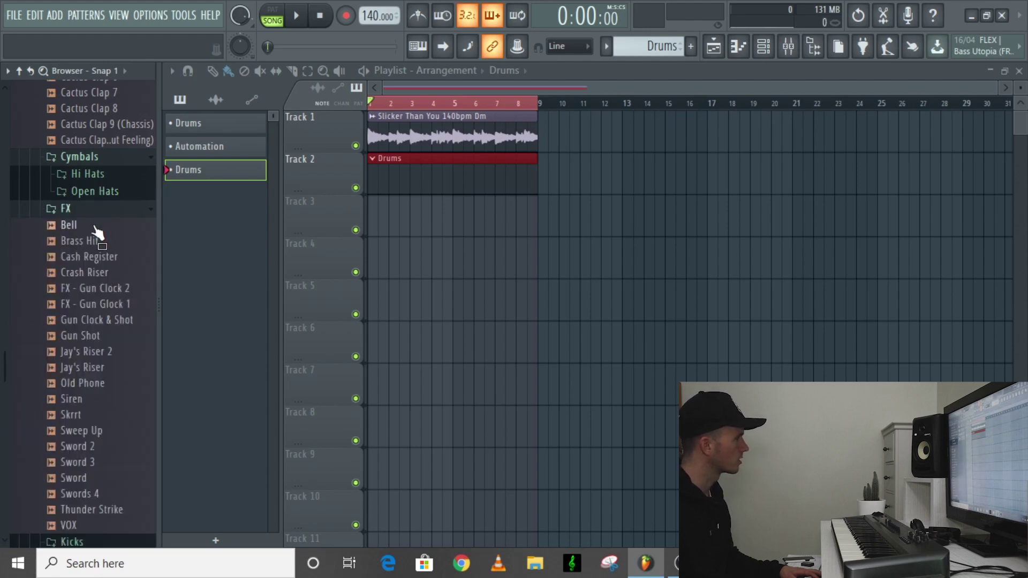
{"action": "left_click", "coordinate": [91, 257]}
{"action": "left_click_drag", "start_coordinate": [93, 249], "coordinate": [109, 267]}
{"action": "left_click_drag", "start_coordinate": [105, 304], "coordinate": [106, 381]}
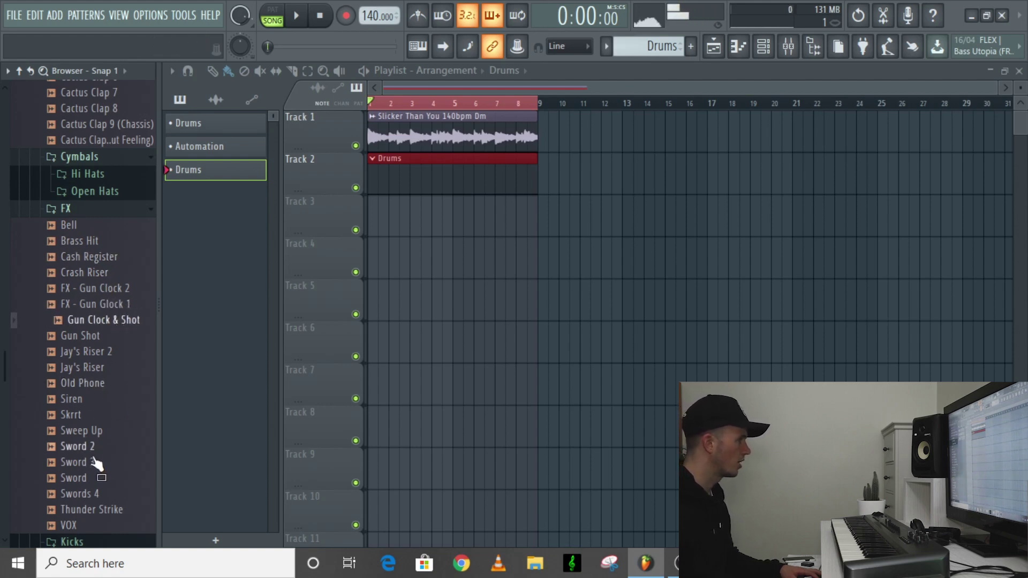
{"action": "left_click_drag", "start_coordinate": [101, 497], "coordinate": [100, 491]}
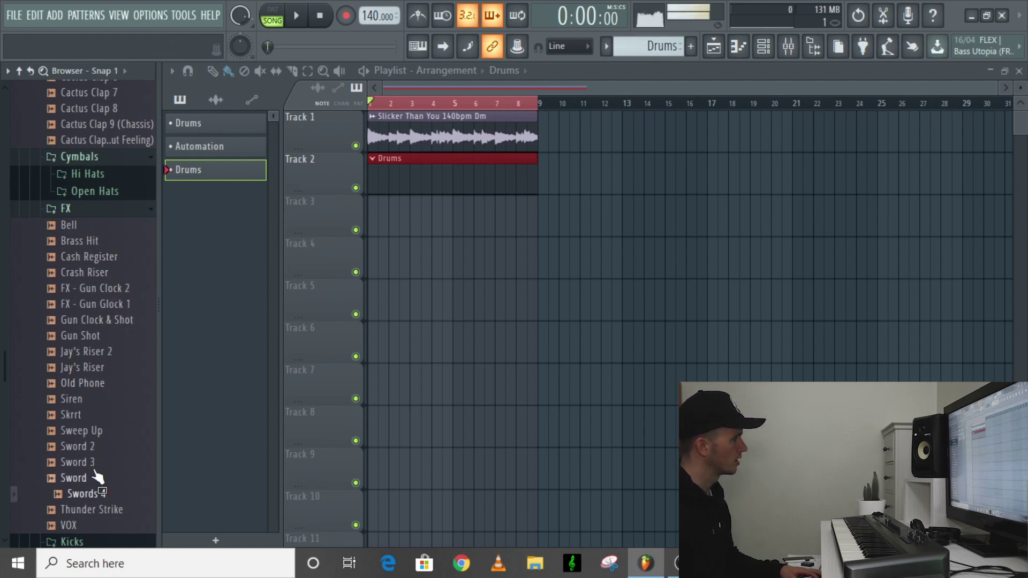
{"action": "left_click", "coordinate": [113, 210]}
Step: Preview the Cactus Kick samples in the Kicks folder, then collapse it
{"action": "left_click", "coordinate": [106, 226]}
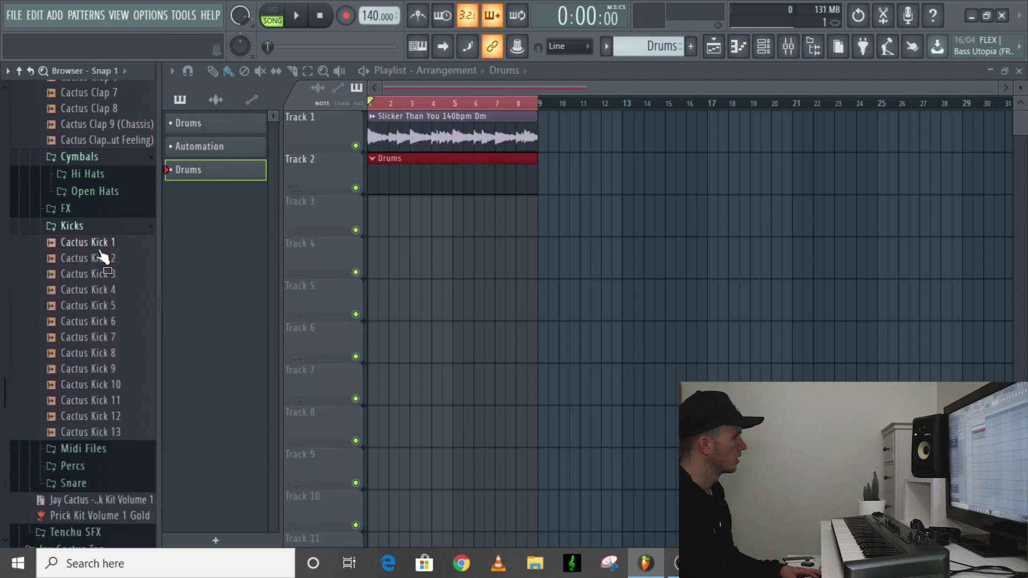
{"action": "left_click_drag", "start_coordinate": [105, 262], "coordinate": [115, 432]}
{"action": "left_click", "coordinate": [103, 226]}
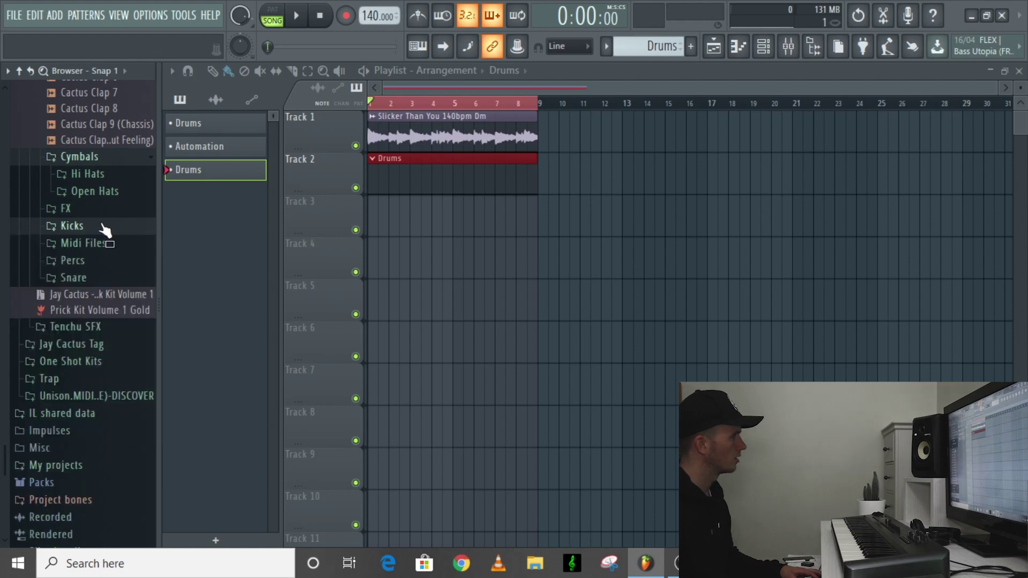
Step: Browse the MIDI patterns in the Hi Hat Midis folder under Midi Files, then collapse it
{"action": "left_click", "coordinate": [96, 242]}
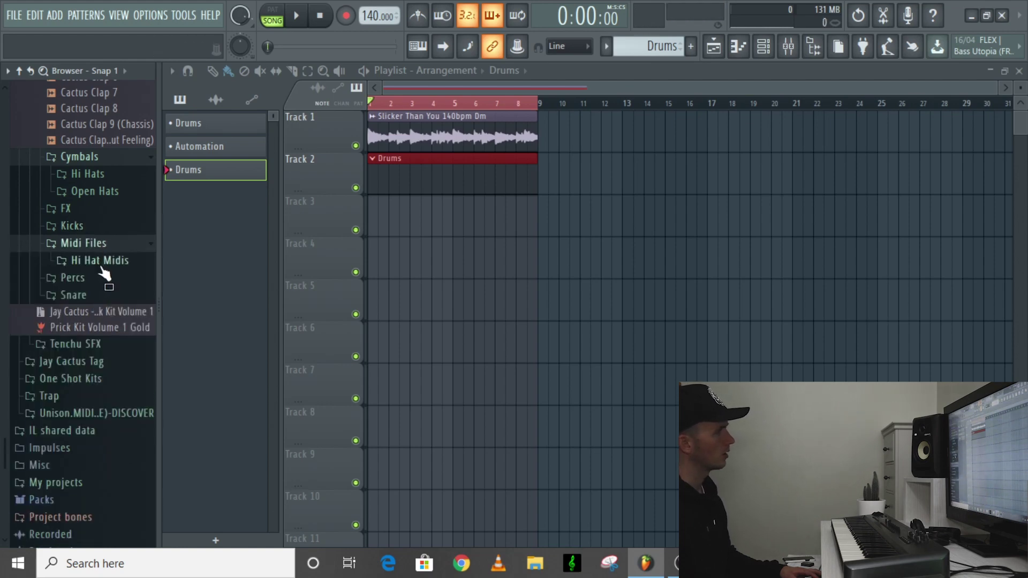
{"action": "left_click", "coordinate": [100, 267]}
{"action": "scroll", "coordinate": [102, 271], "scroll_direction": "up", "scroll_amount": 1}
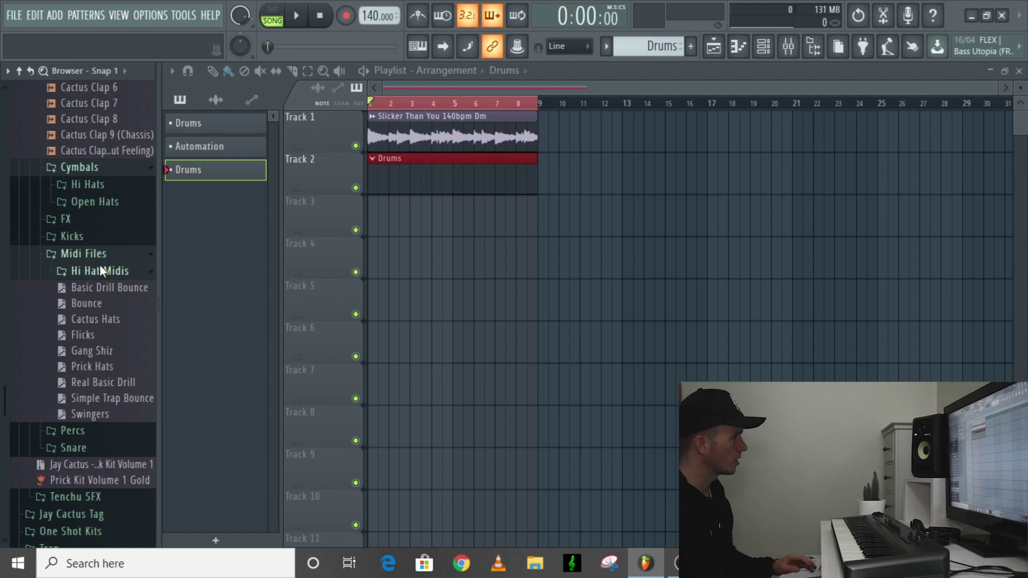
{"action": "left_click_drag", "start_coordinate": [102, 302], "coordinate": [105, 311]}
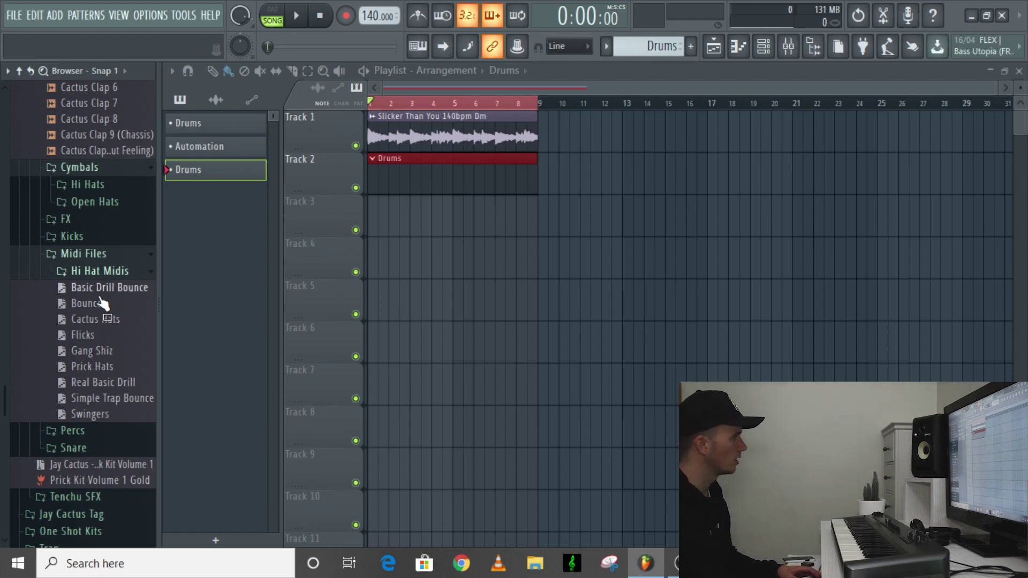
{"action": "left_click", "coordinate": [95, 271]}
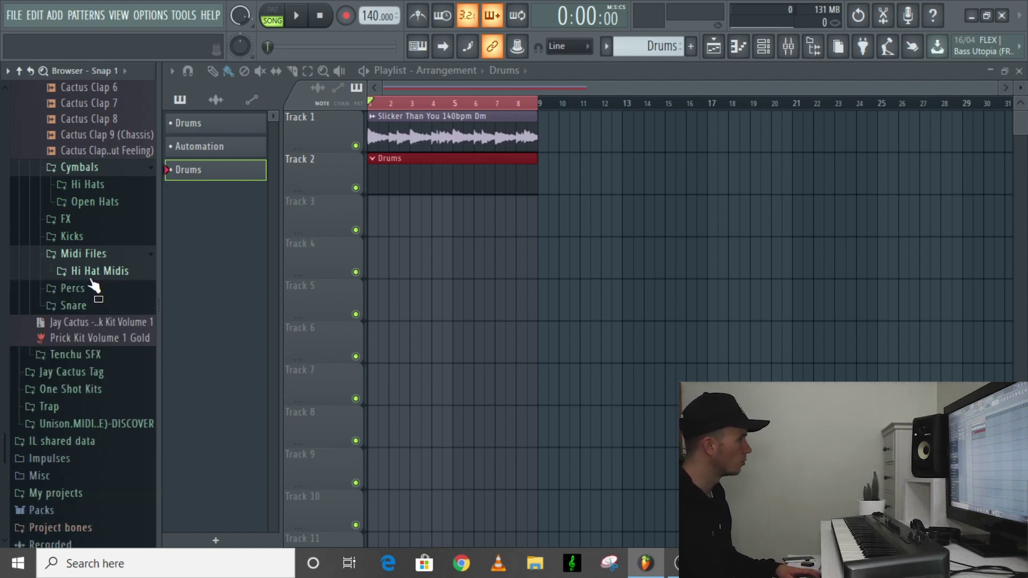
Step: Preview Cactus Perc samples in the Percs folder, including numbers 2 and 7, then collapse it
{"action": "left_click", "coordinate": [101, 288]}
{"action": "left_click", "coordinate": [102, 320]}
{"action": "left_click", "coordinate": [115, 400]}
{"action": "left_click", "coordinate": [95, 320]}
{"action": "left_click", "coordinate": [110, 401]}
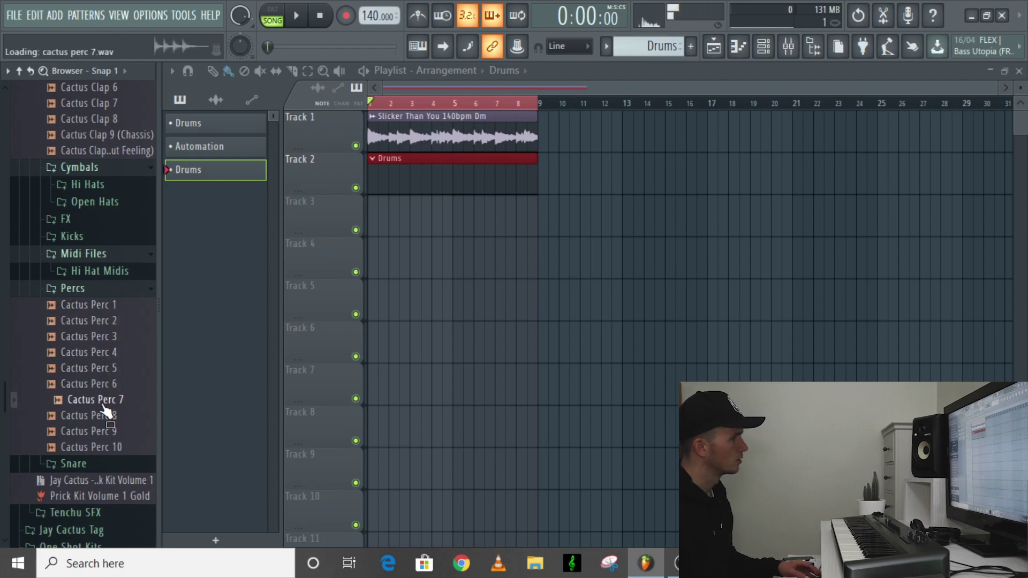
{"action": "left_click", "coordinate": [75, 289]}
Step: Preview Cactus Snare samples in the Snare folder, including numbers 4 and 6 (Chiangle 2), then collapse it
{"action": "left_click", "coordinate": [73, 305]}
{"action": "left_click", "coordinate": [101, 369]}
{"action": "left_click", "coordinate": [107, 402]}
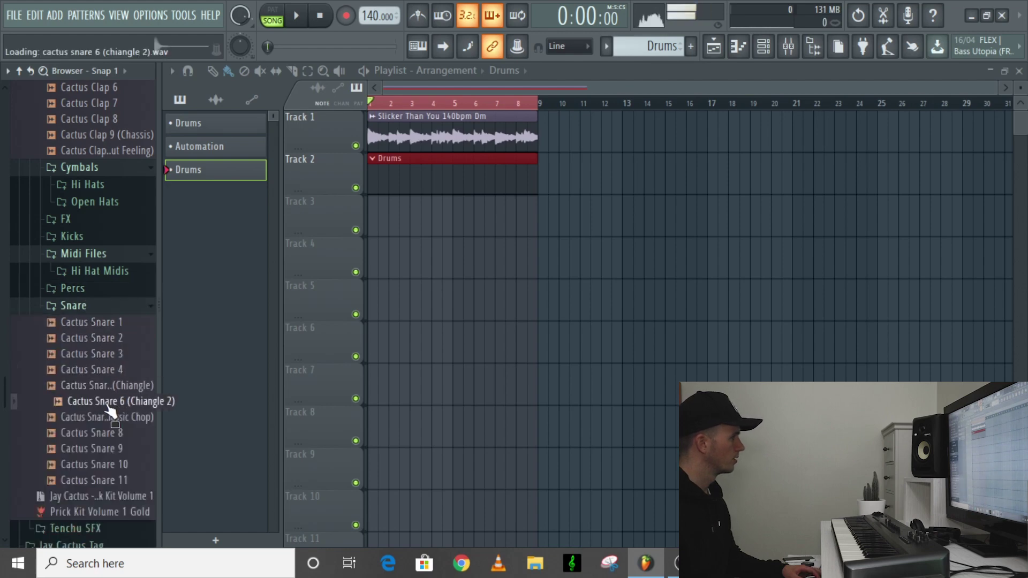
{"action": "left_click", "coordinate": [121, 418]}
{"action": "left_click", "coordinate": [119, 400]}
{"action": "left_click", "coordinate": [112, 385]}
{"action": "left_click", "coordinate": [107, 307]}
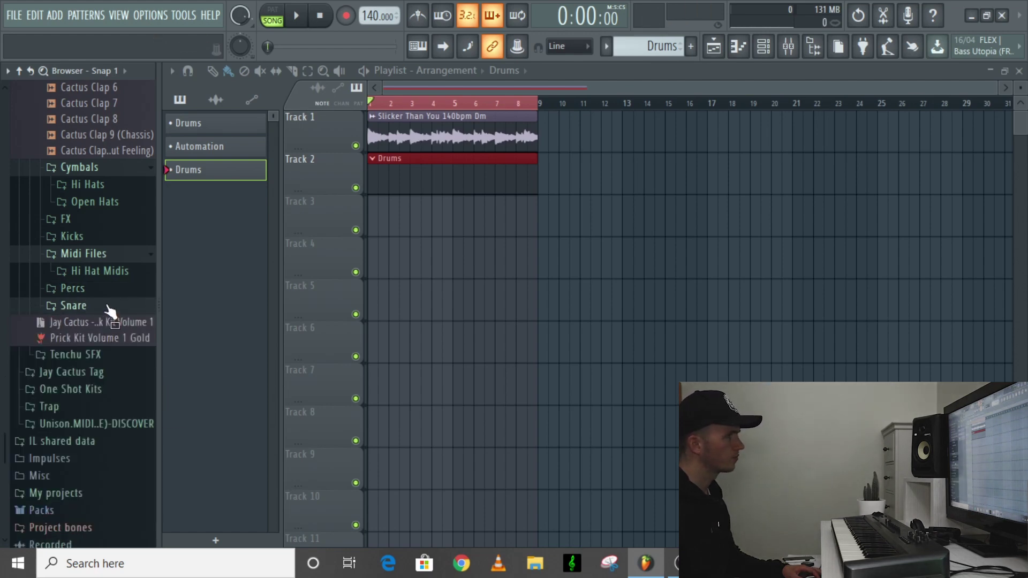
Step: Add the Cactus Snare 6 (Chiangle 2) sample from the Snare folder as a new channel in the channel rack
{"action": "left_click", "coordinate": [754, 55]}
{"action": "left_click", "coordinate": [80, 306]}
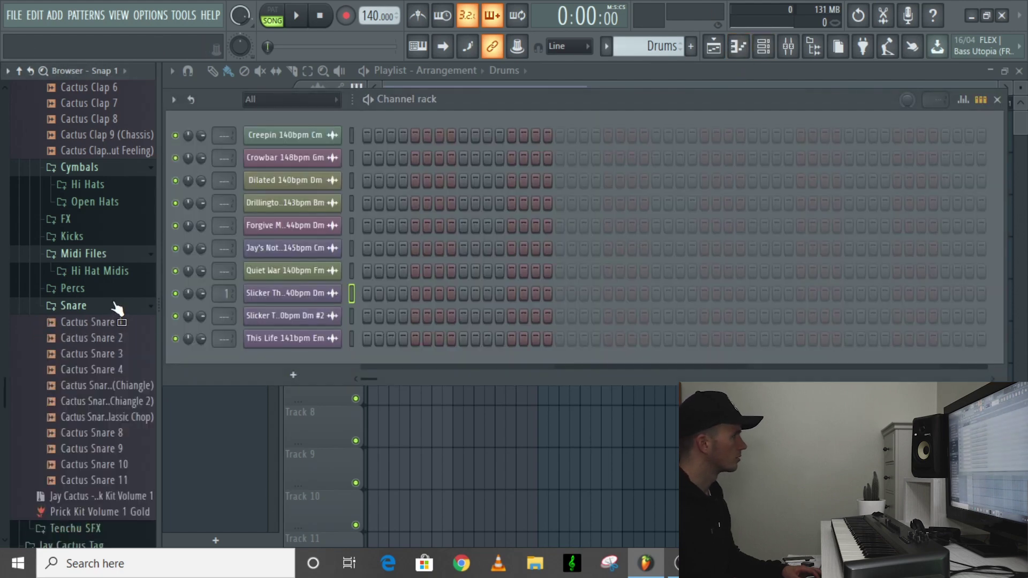
{"action": "left_click", "coordinate": [116, 402]}
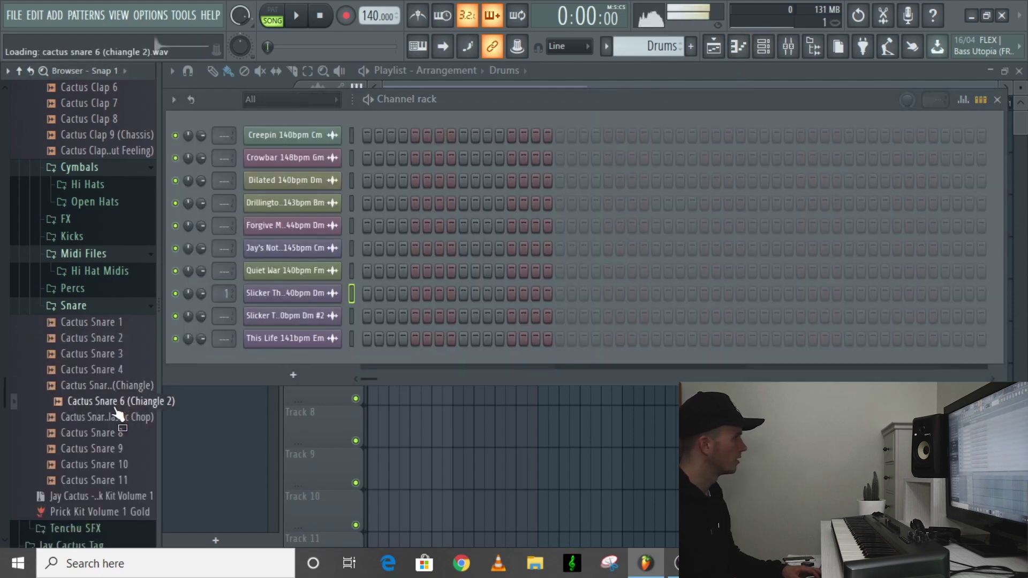
{"action": "left_click_drag", "start_coordinate": [114, 407], "coordinate": [378, 350]}
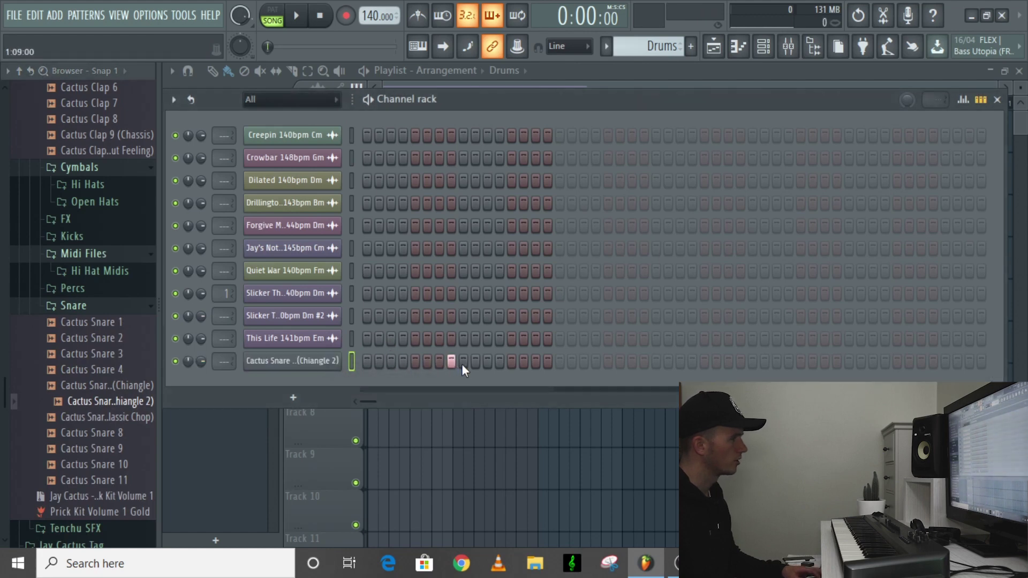
Step: Program snare hits on beat 3 of bars 1 and 3 and beat 4 of bars 2 and 4, with the loop playing
{"action": "key", "text": "space"}
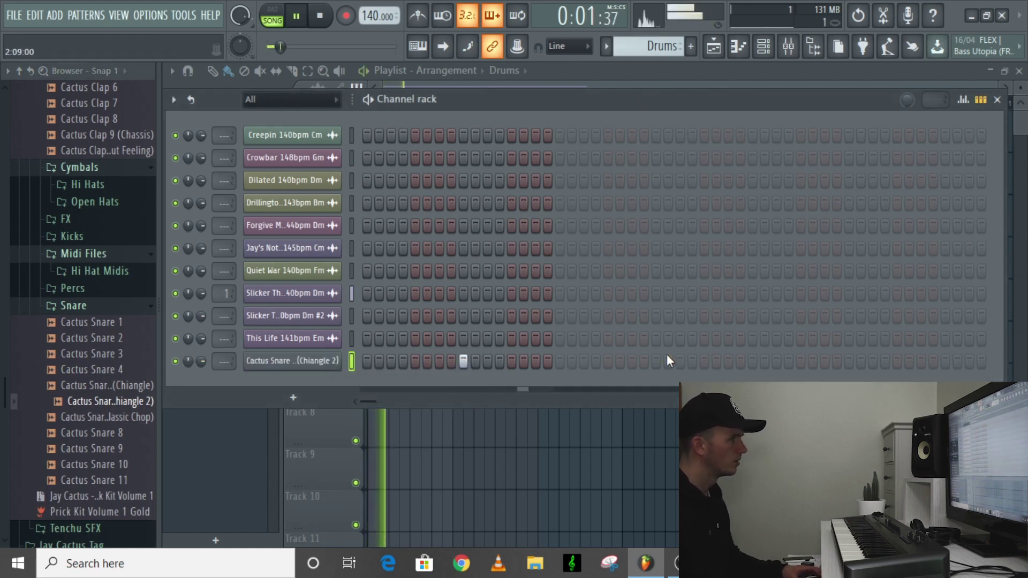
{"action": "left_click_drag", "start_coordinate": [372, 402], "coordinate": [390, 402]}
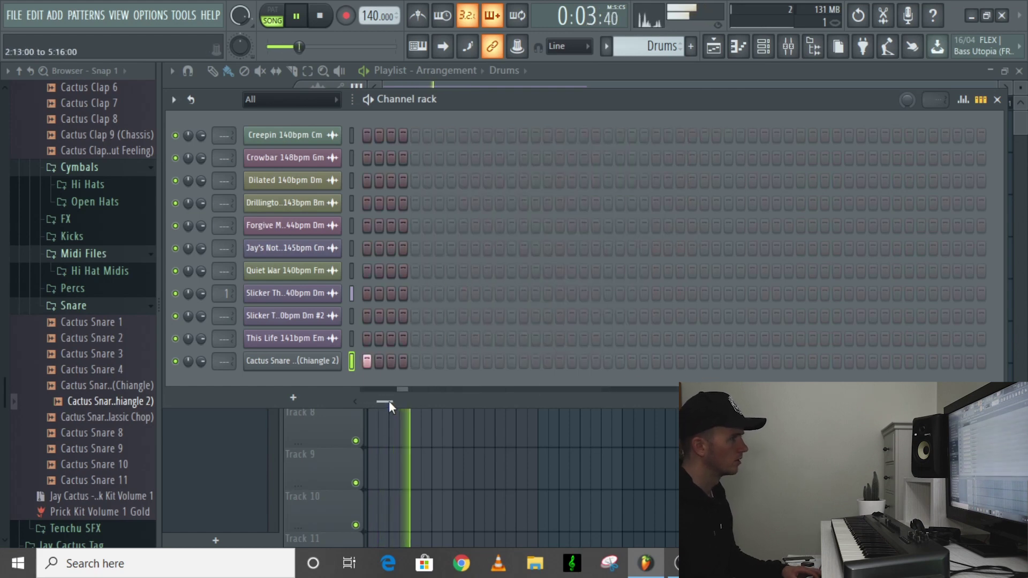
{"action": "left_click", "coordinate": [512, 361]}
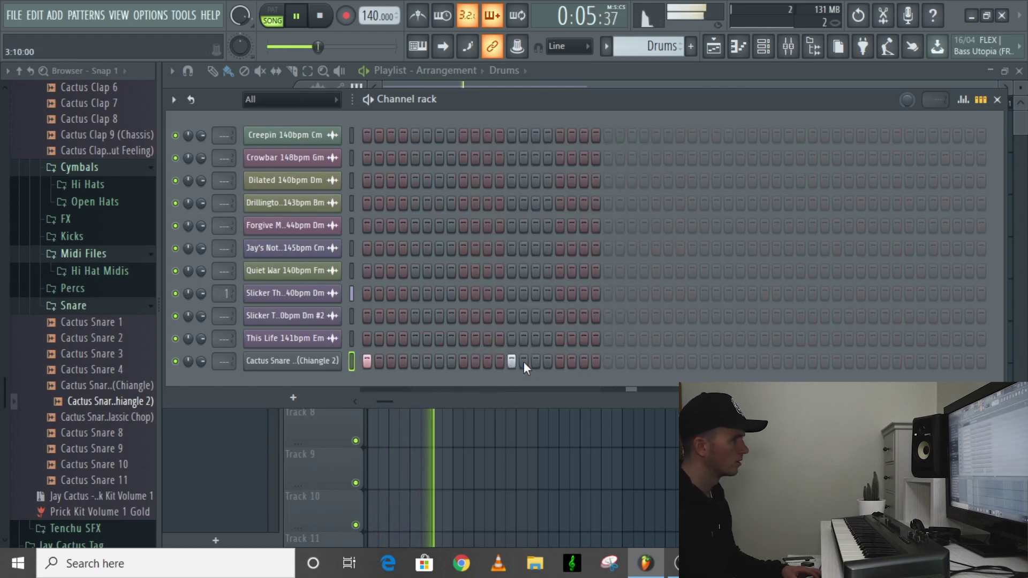
{"action": "left_click", "coordinate": [752, 362]}
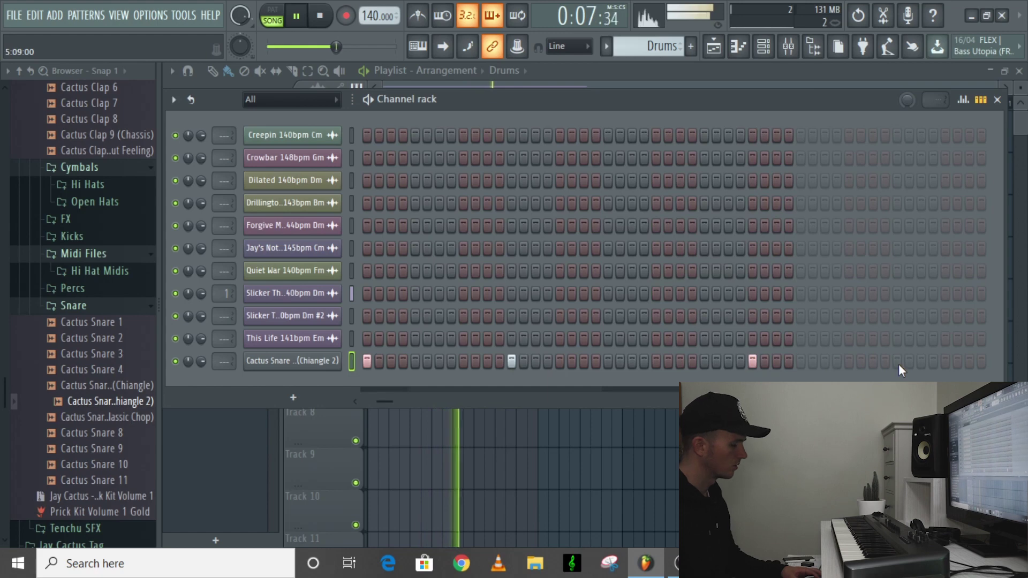
Step: Duplicate the four-bar snare pattern into bars 5 to 8 in its piano roll, then return to the channel rack and stop playback
{"action": "key", "text": "F7"}
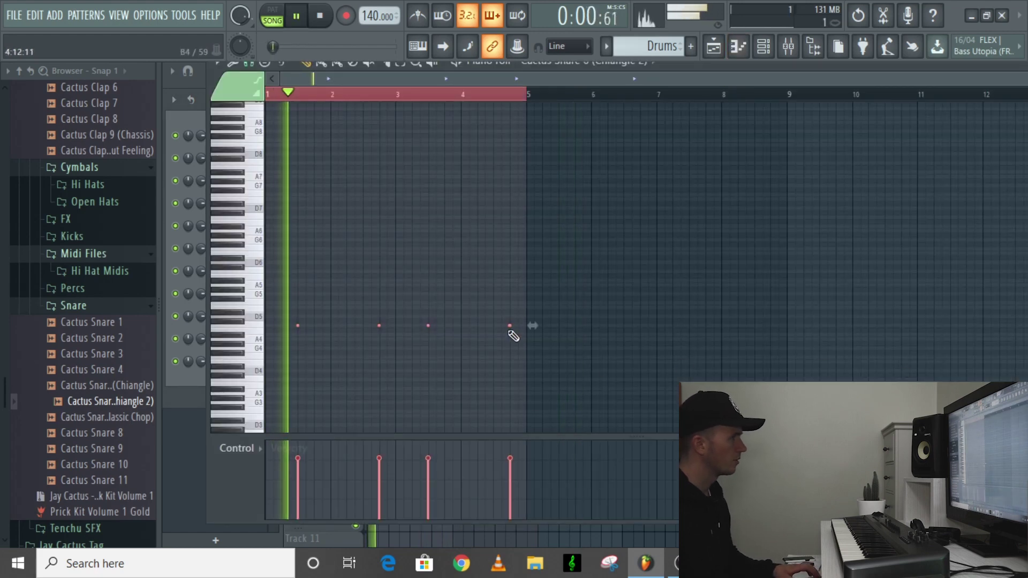
{"action": "left_click_drag", "start_coordinate": [510, 326], "coordinate": [774, 319]}
{"action": "left_click", "coordinate": [529, 93]}
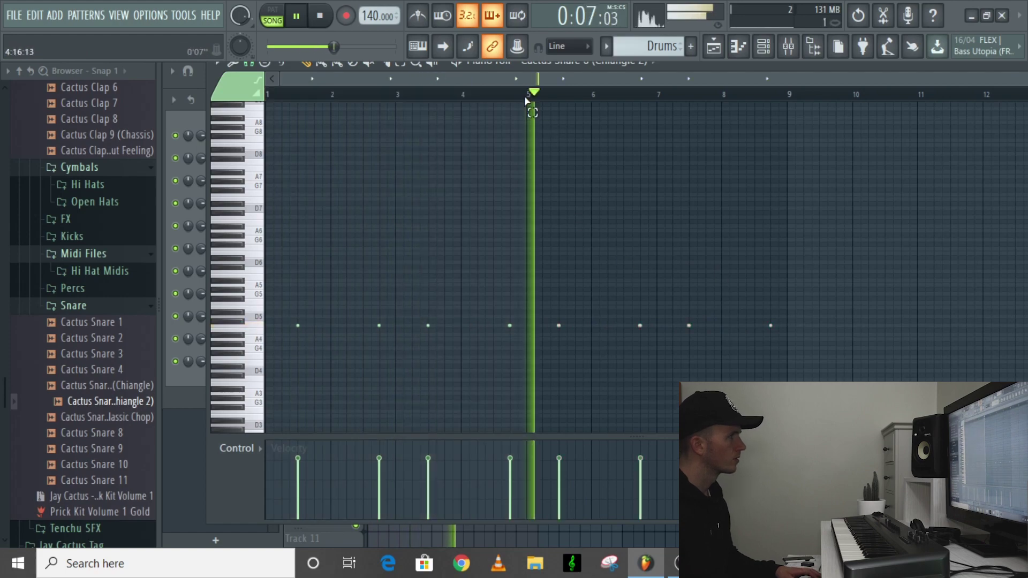
{"action": "left_click", "coordinate": [849, 47]}
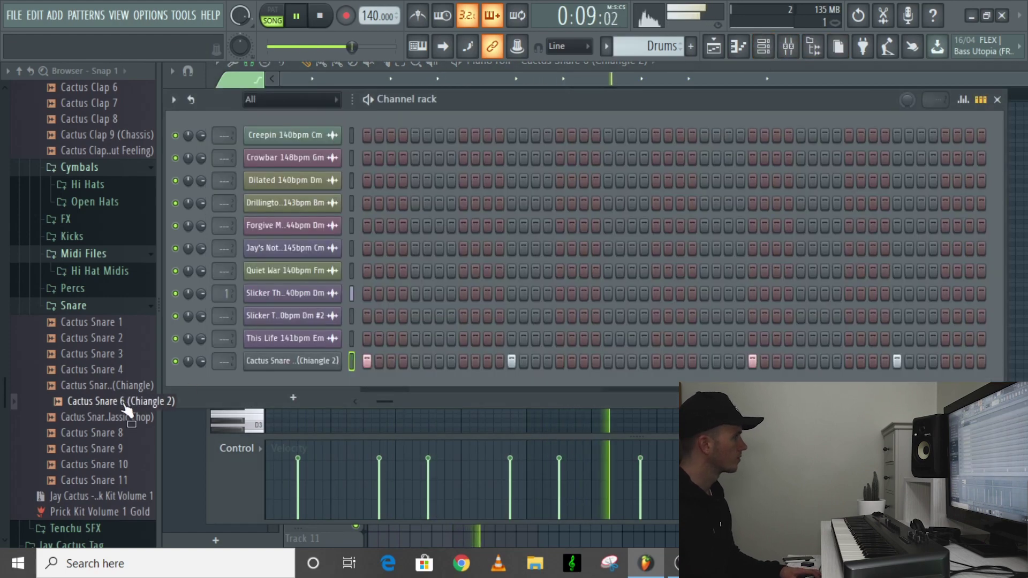
{"action": "key", "text": "space"}
Step: Add Cactus Clap 9 (Chassis) as a channel and layer it with the snare hits on beat 4 of every second bar
{"action": "scroll", "coordinate": [104, 316], "scroll_direction": "up", "scroll_amount": 15}
{"action": "scroll", "coordinate": [94, 332], "scroll_direction": "down", "scroll_amount": 7}
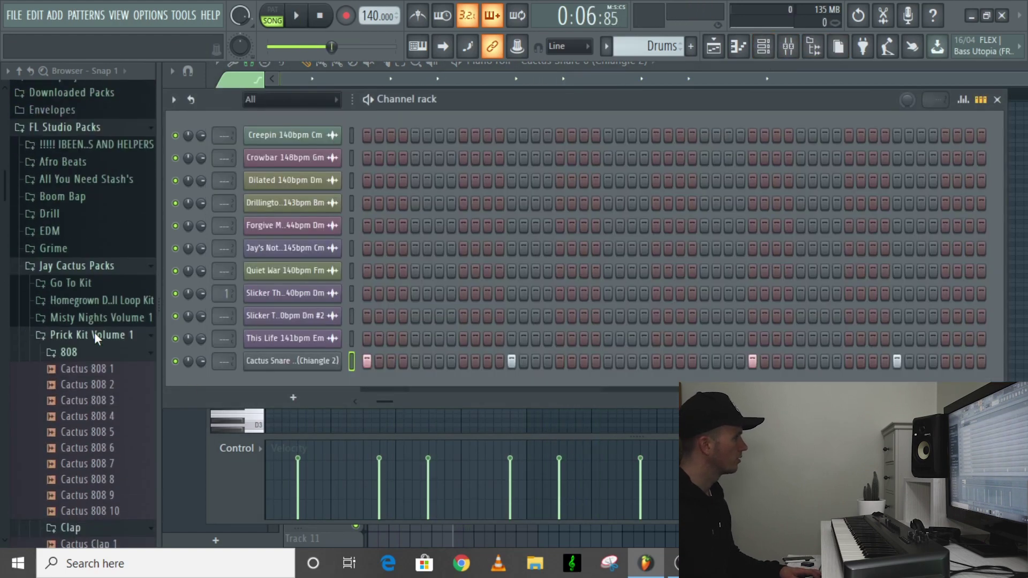
{"action": "left_click_drag", "start_coordinate": [106, 480], "coordinate": [346, 378]}
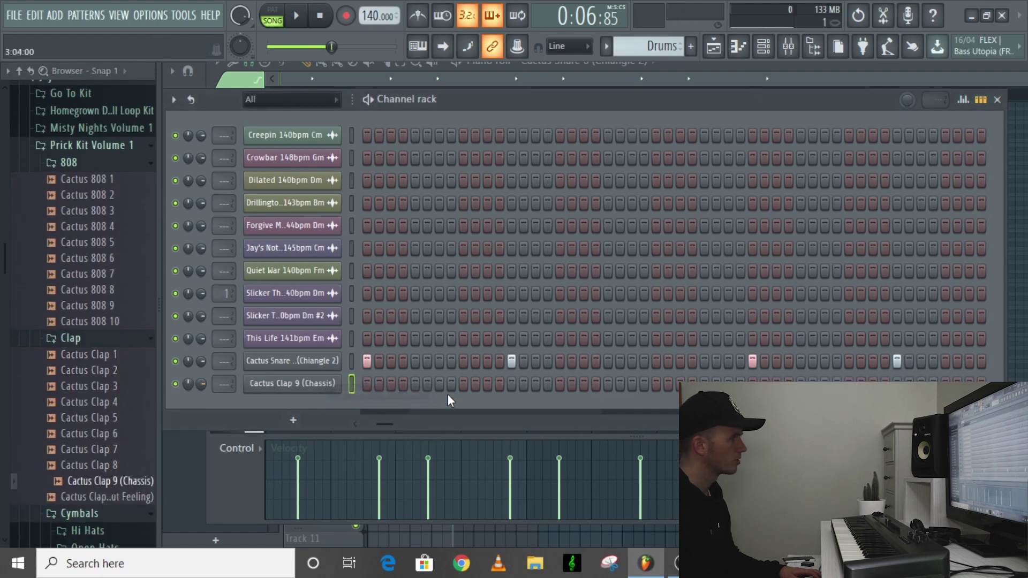
{"action": "key", "text": "space"}
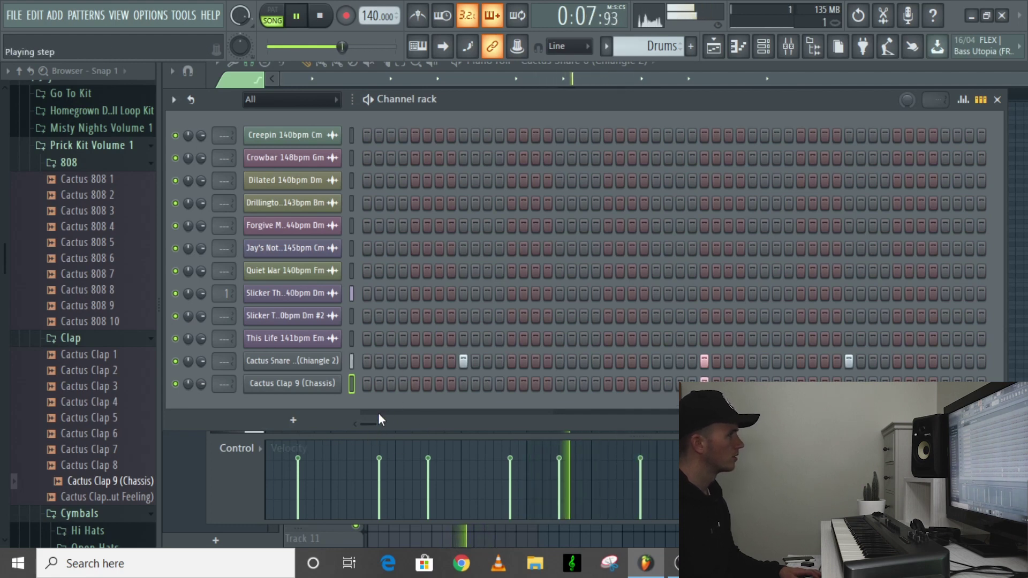
{"action": "left_click", "coordinate": [330, 26]}
{"action": "key", "text": "space"}
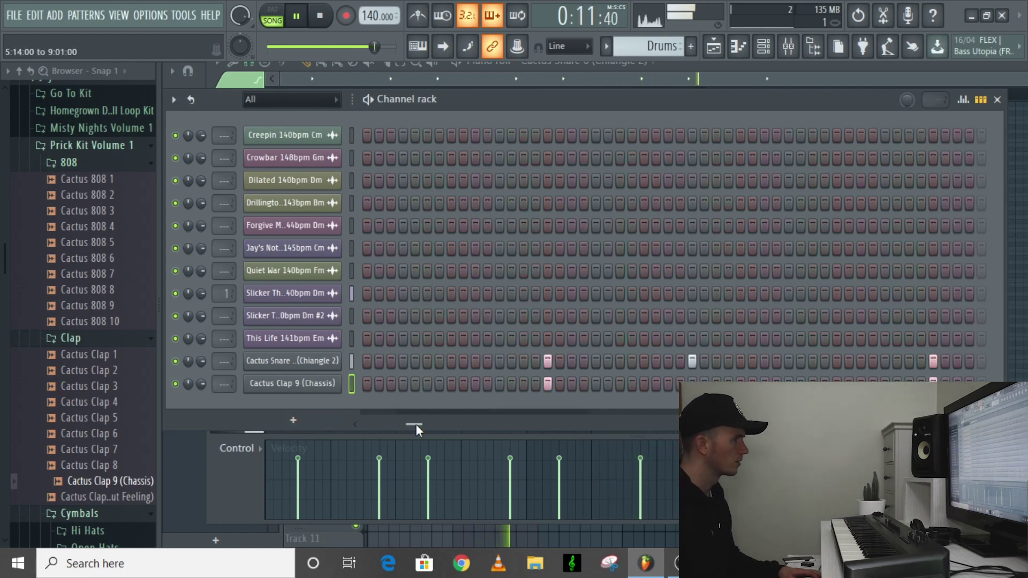
Step: Collapse the Clap and 808 folders, preview samples in Hi Hats, and add Cactus Hat 4 to the channel rack
{"action": "left_click", "coordinate": [116, 342]}
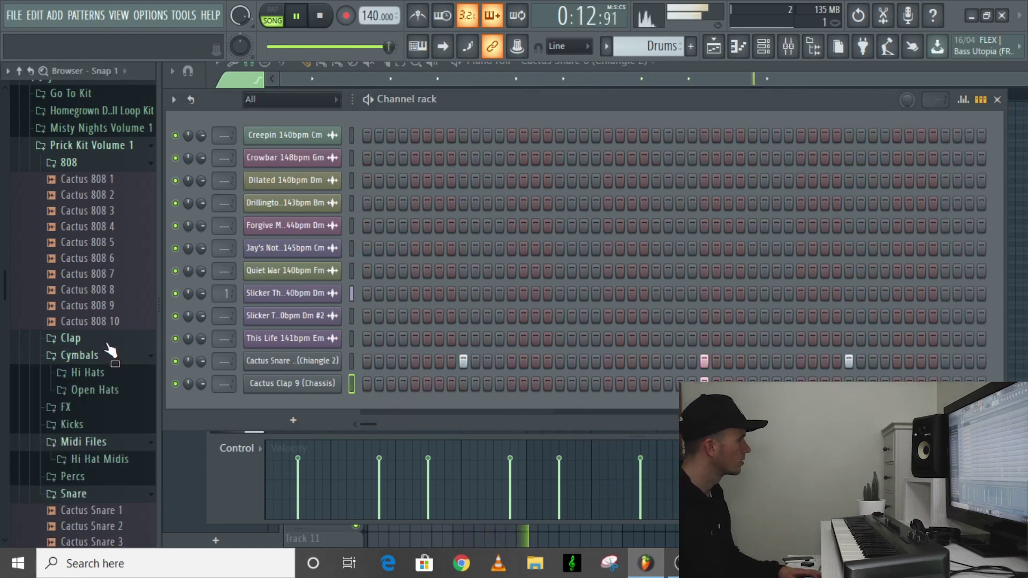
{"action": "left_click", "coordinate": [105, 163]}
{"action": "left_click", "coordinate": [105, 215]}
{"action": "left_click", "coordinate": [107, 262]}
{"action": "left_click", "coordinate": [110, 278]}
{"action": "left_click_drag", "start_coordinate": [106, 286], "coordinate": [324, 405]}
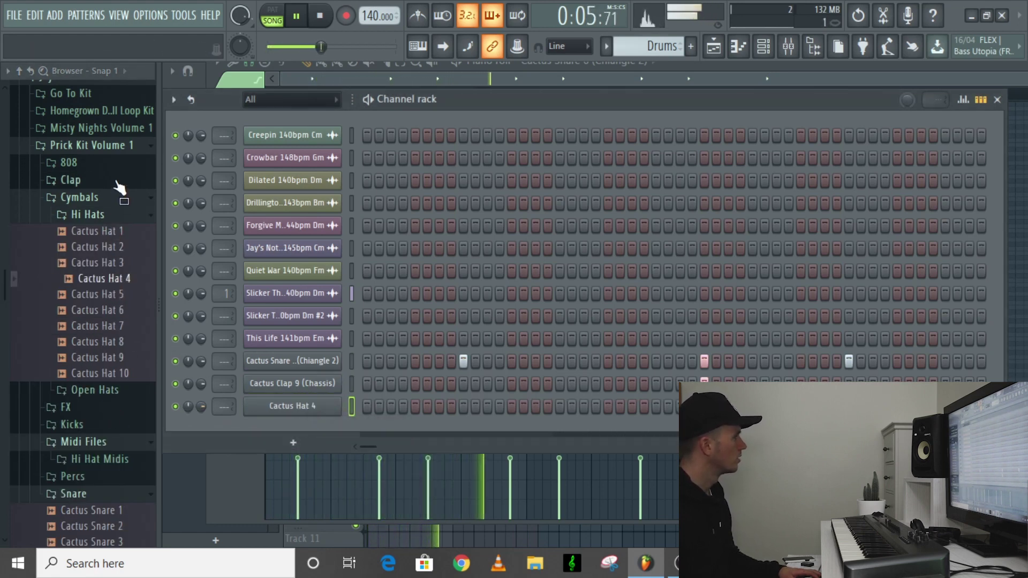
Step: Load the Basic Drill Bounce pattern from Hi Hat Midis onto the Cactus Hat 4 channel and play it back
{"action": "left_click", "coordinate": [91, 214]}
{"action": "left_click", "coordinate": [107, 301]}
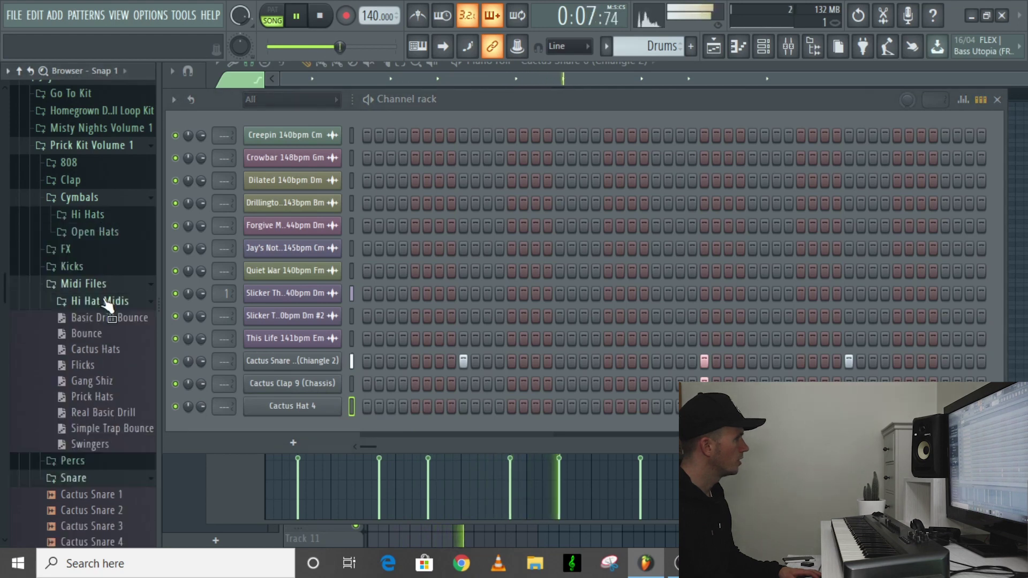
{"action": "key", "text": "space"}
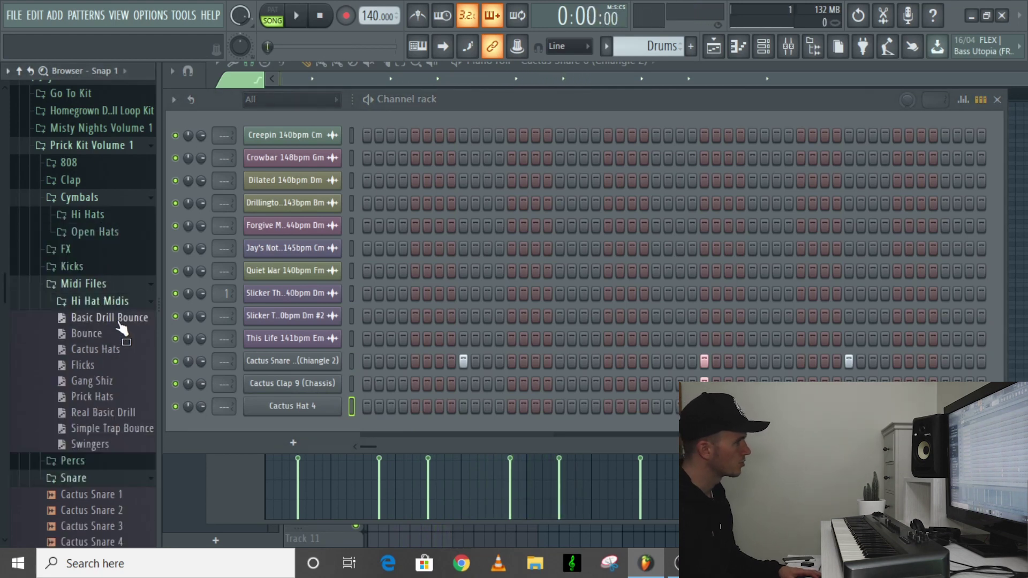
{"action": "left_click_drag", "start_coordinate": [118, 328], "coordinate": [319, 412]}
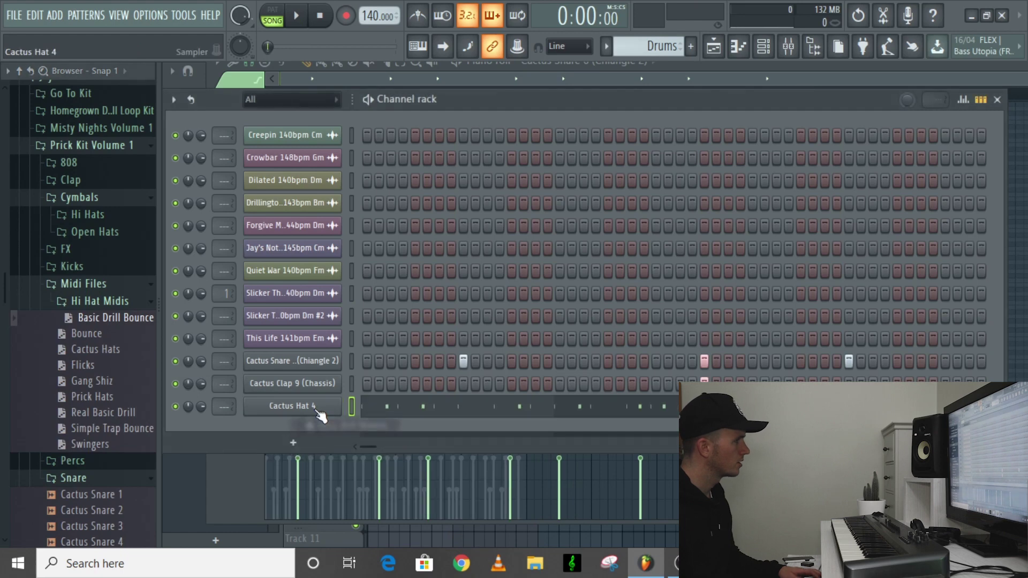
{"action": "key", "text": "space"}
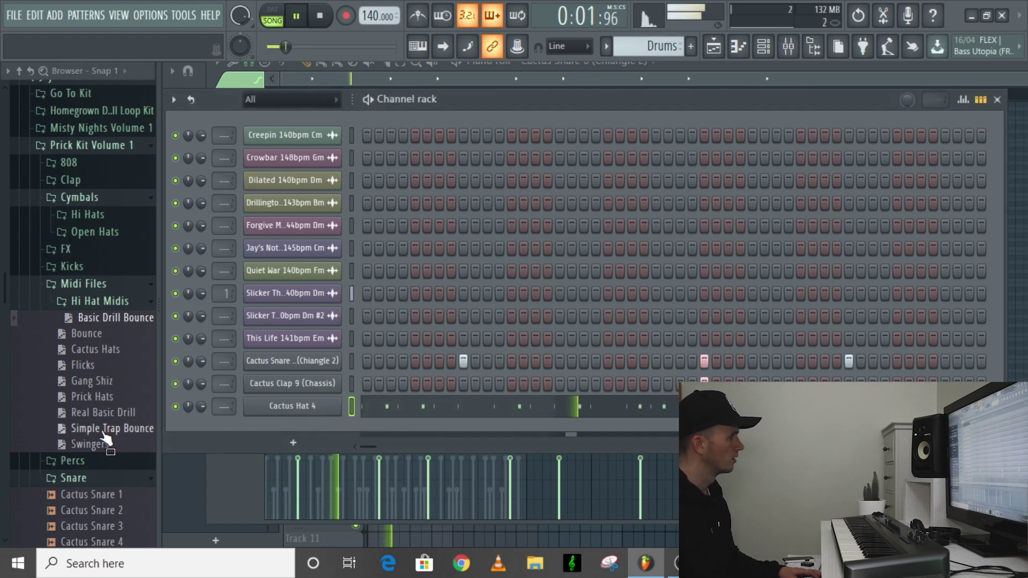
{"action": "key", "text": "space"}
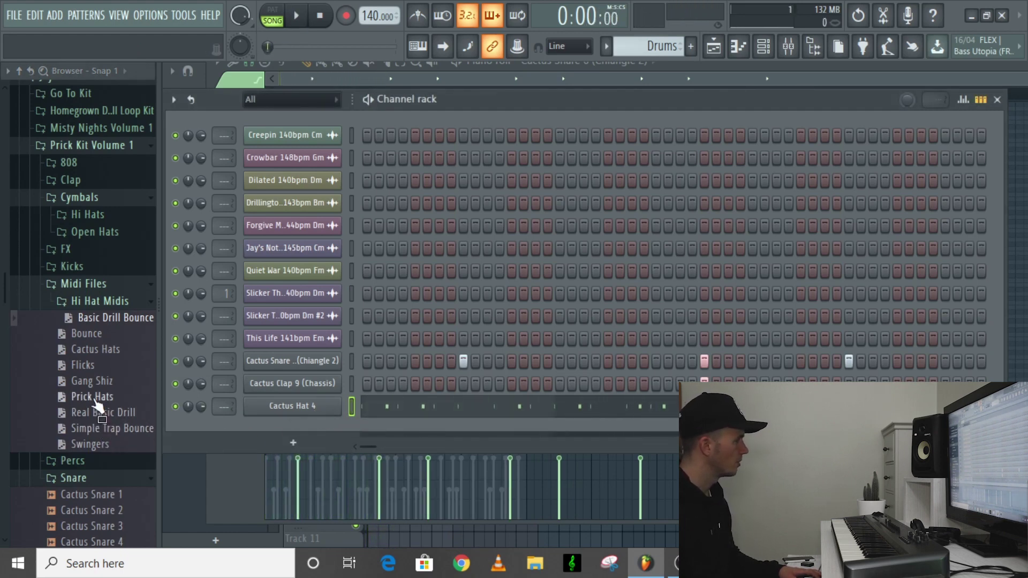
Step: Try the Prick Hats MIDI pattern on the Cactus Hat 4 channel and listen to it
{"action": "left_click_drag", "start_coordinate": [92, 407], "coordinate": [332, 408]}
{"action": "key", "text": "space"}
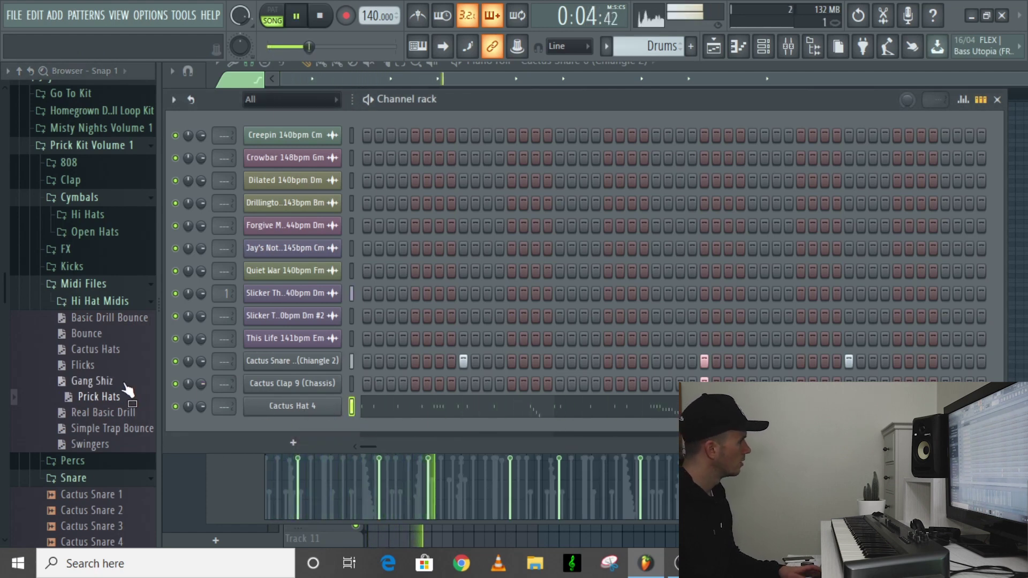
{"action": "key", "text": "space"}
Step: Put the Basic Drill Bounce pattern back on Cactus Hat 4, start playback, and collapse the Hi Hat Midis folder
{"action": "left_click_drag", "start_coordinate": [123, 320], "coordinate": [305, 416]}
{"action": "key", "text": "space"}
{"action": "left_click", "coordinate": [104, 301]}
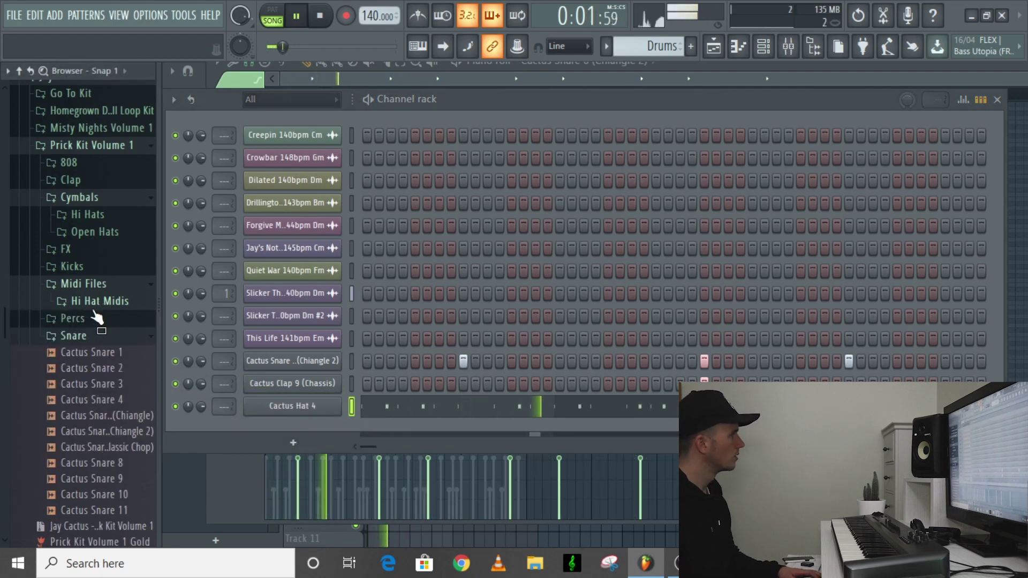
Step: Preview samples in the 808 folder and add Cactus 808 1 as a new channel in the channel rack
{"action": "left_click", "coordinate": [67, 163]}
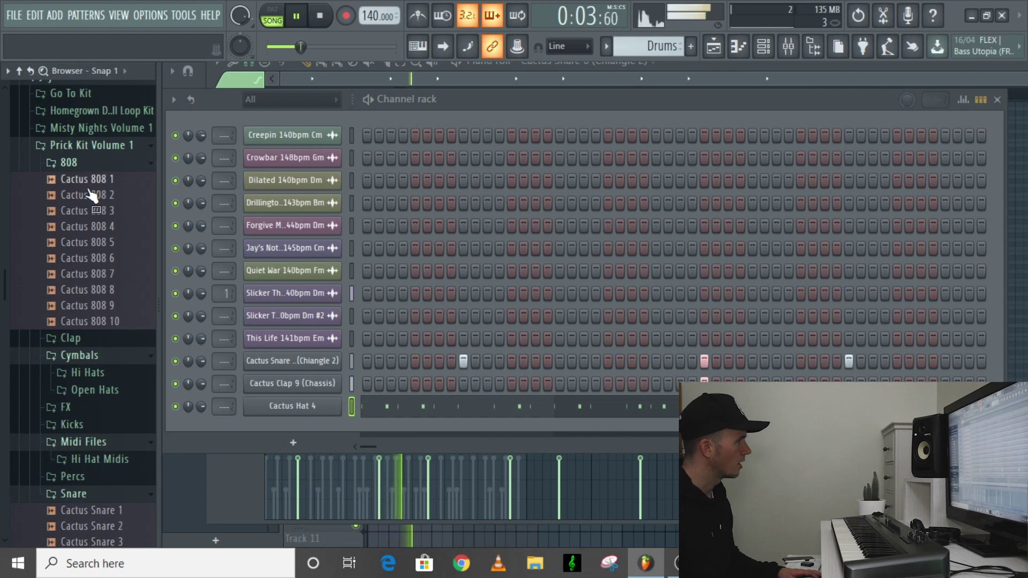
{"action": "left_click", "coordinate": [94, 182]}
{"action": "left_click_drag", "start_coordinate": [109, 198], "coordinate": [113, 202]}
{"action": "left_click", "coordinate": [99, 181]}
{"action": "key", "text": "space"}
{"action": "left_click_drag", "start_coordinate": [102, 184], "coordinate": [327, 430]}
Step: Open the Cactus 808 1 sample in the Edison audio editor, detect its pitch regions, and close the editor
{"action": "left_click", "coordinate": [325, 431]}
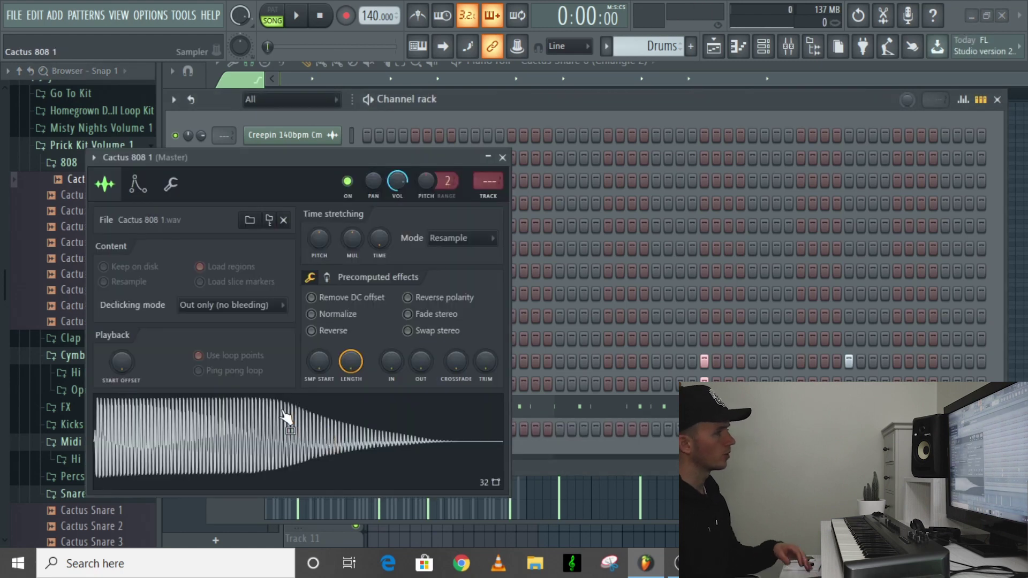
{"action": "right_click", "coordinate": [286, 417]}
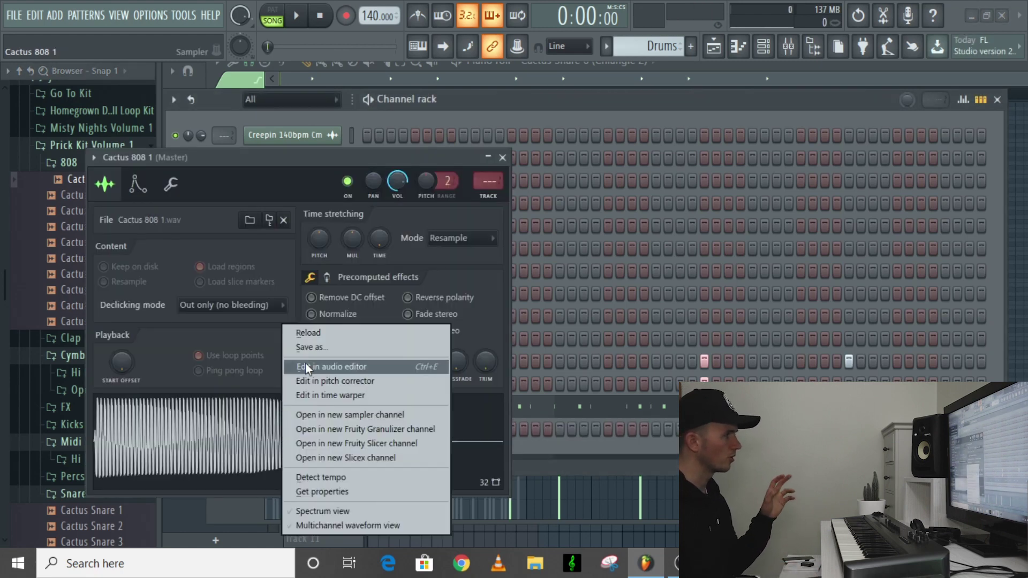
{"action": "left_click", "coordinate": [315, 364]}
{"action": "left_click", "coordinate": [159, 187]}
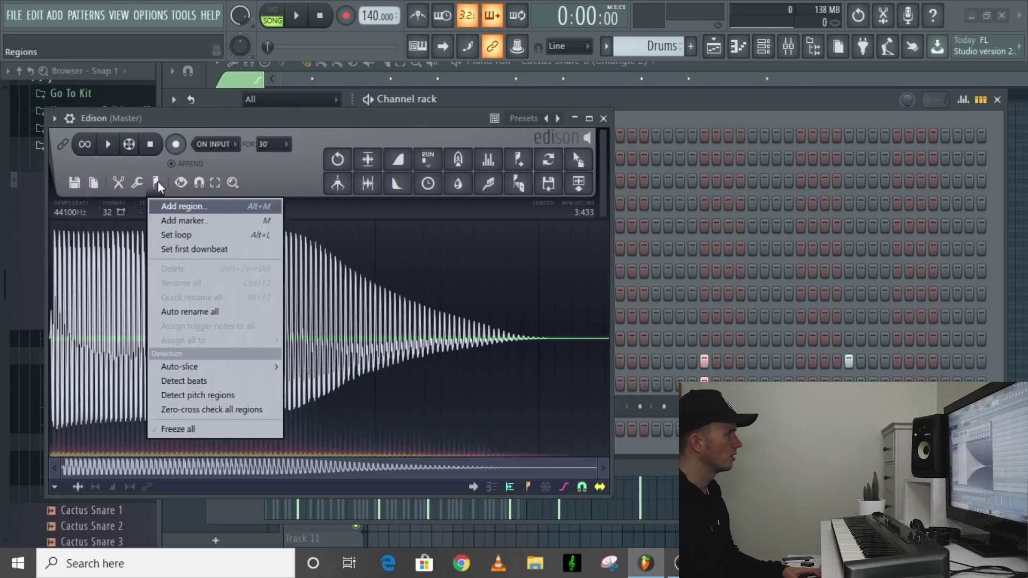
{"action": "left_click", "coordinate": [180, 408]}
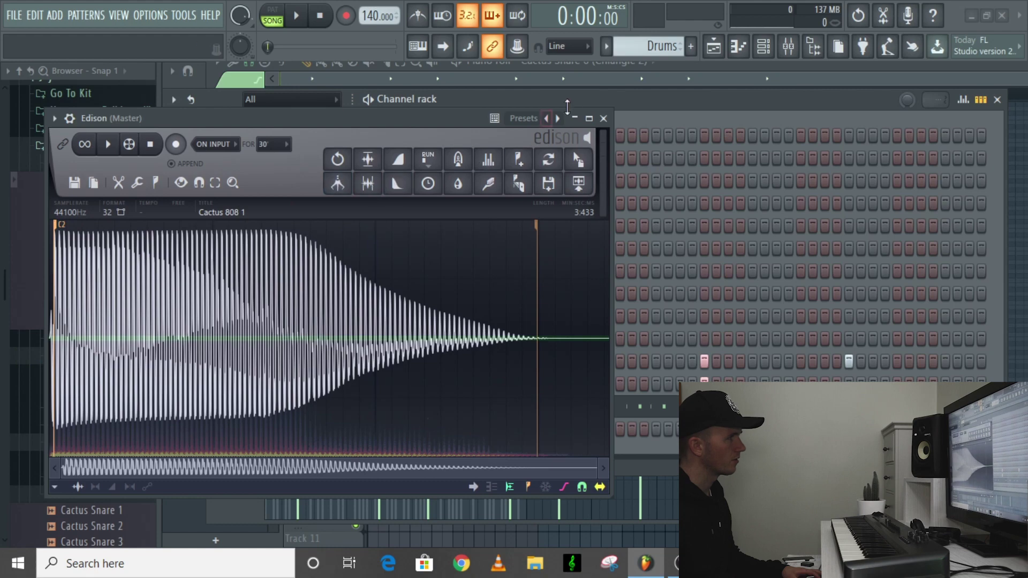
{"action": "left_click", "coordinate": [603, 119]}
Step: Enable the Cactus 808 1 volume envelope with hold only and no attack, decay or release, then close the channel settings
{"action": "left_click", "coordinate": [138, 185]}
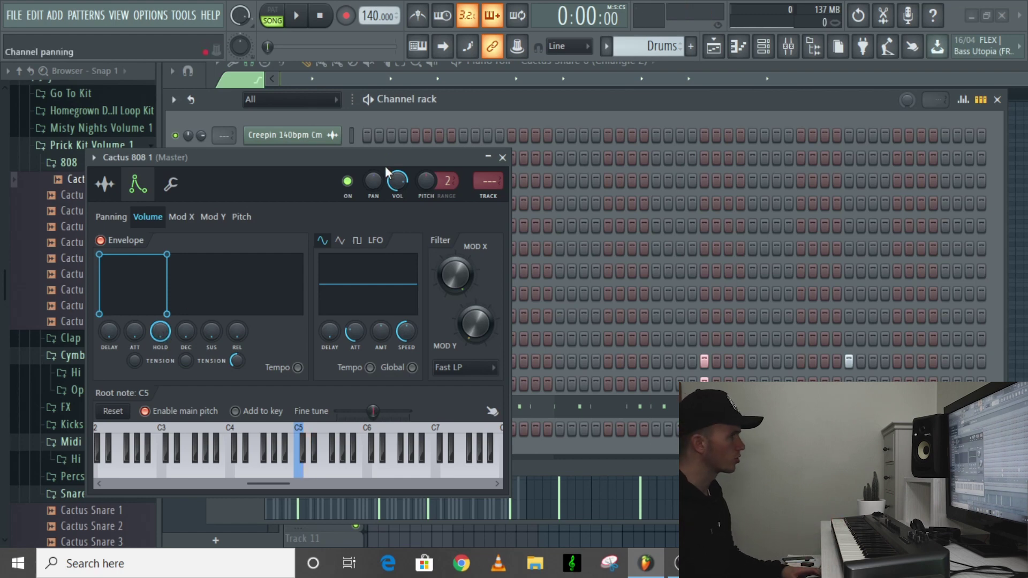
{"action": "left_click", "coordinate": [502, 157]}
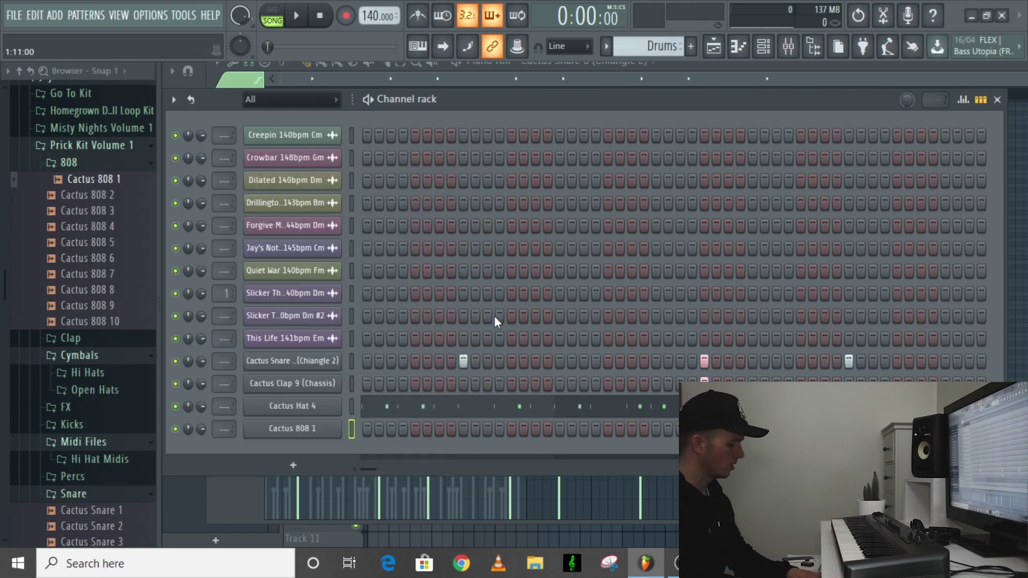
Step: Set the Cactus 808 1 piano roll's scale highlighting to D Minor Natural (Aeolian) after checking the loop's key in the playlist
{"action": "key", "text": "F7"}
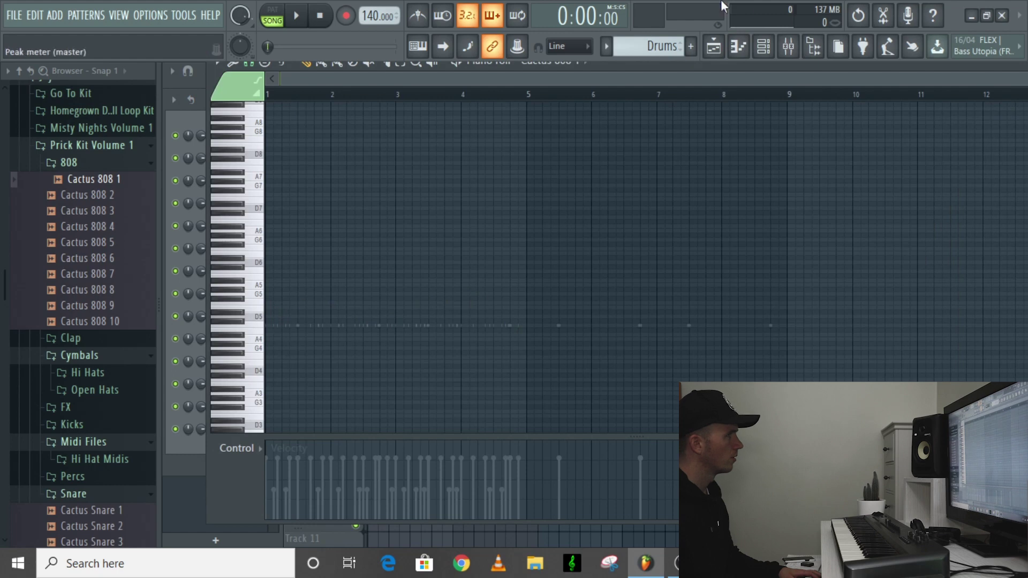
{"action": "left_click", "coordinate": [716, 56]}
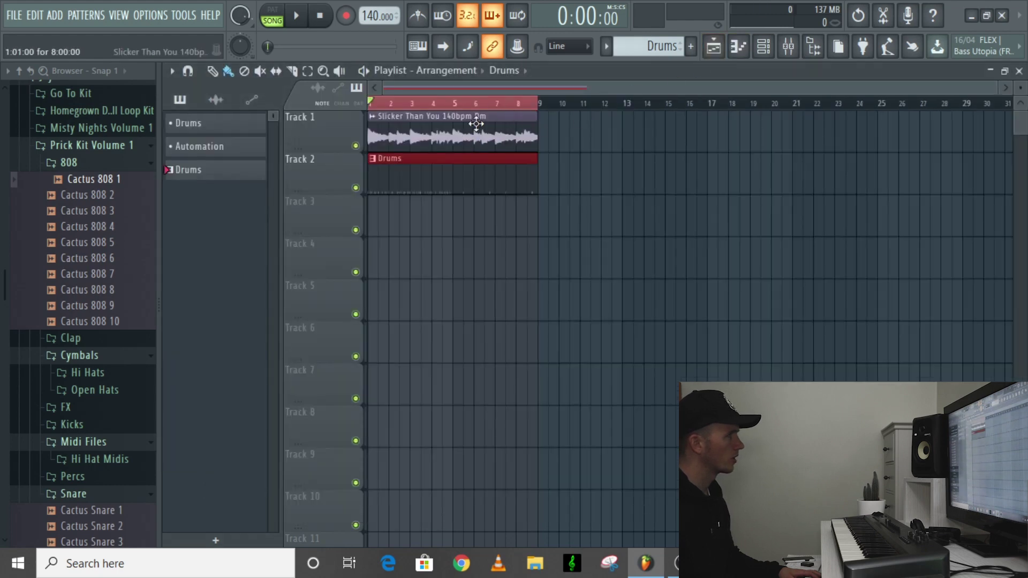
{"action": "left_click", "coordinate": [768, 47]}
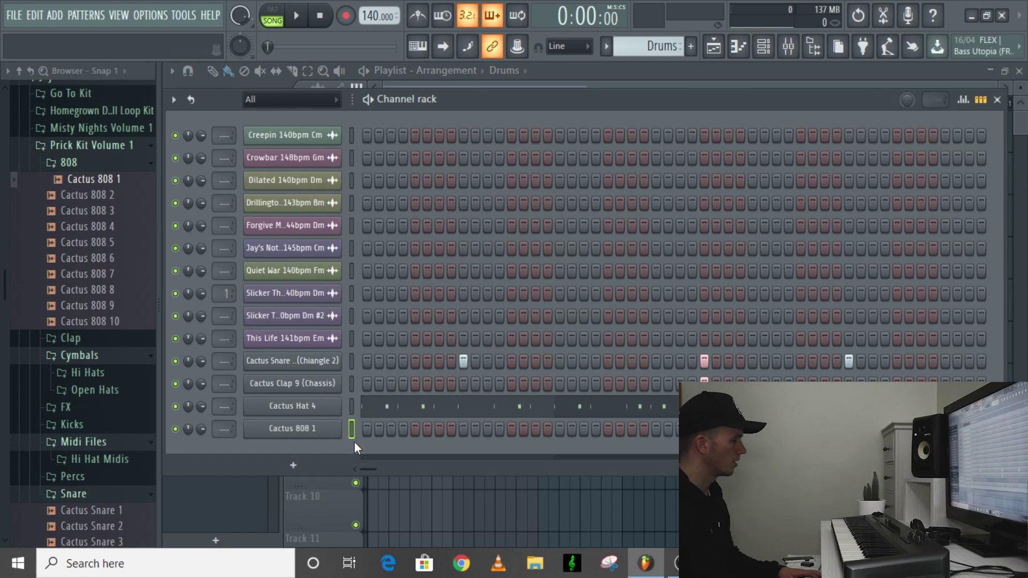
{"action": "key", "text": "F7"}
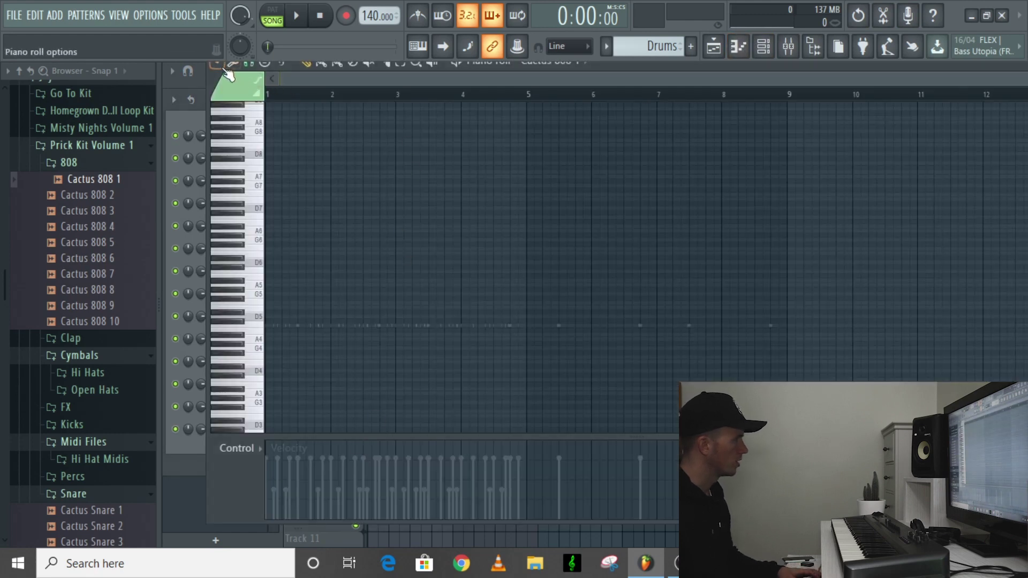
{"action": "left_click", "coordinate": [217, 64]}
{"action": "mouse_move", "coordinate": [250, 152]}
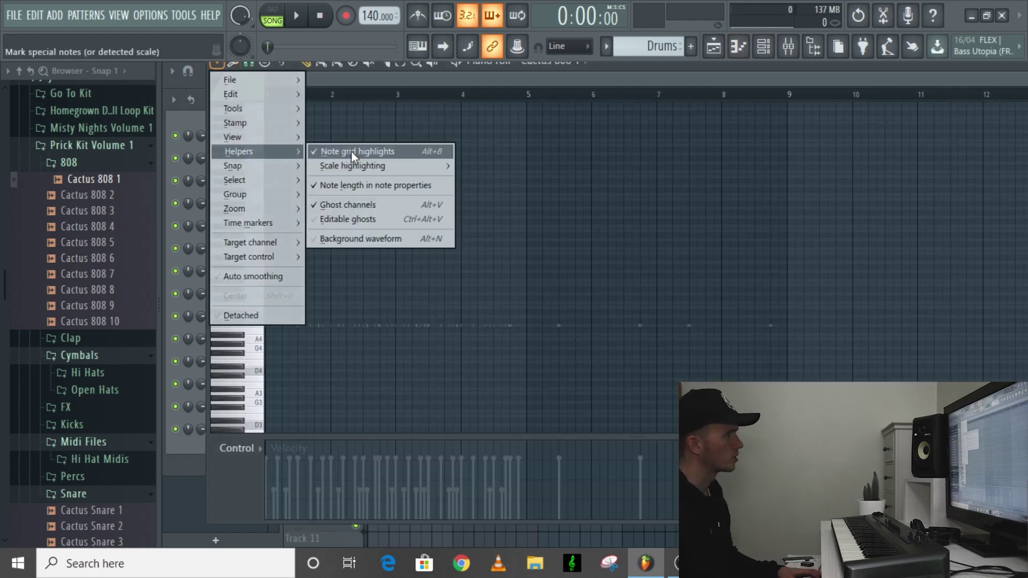
{"action": "mouse_move", "coordinate": [355, 163]}
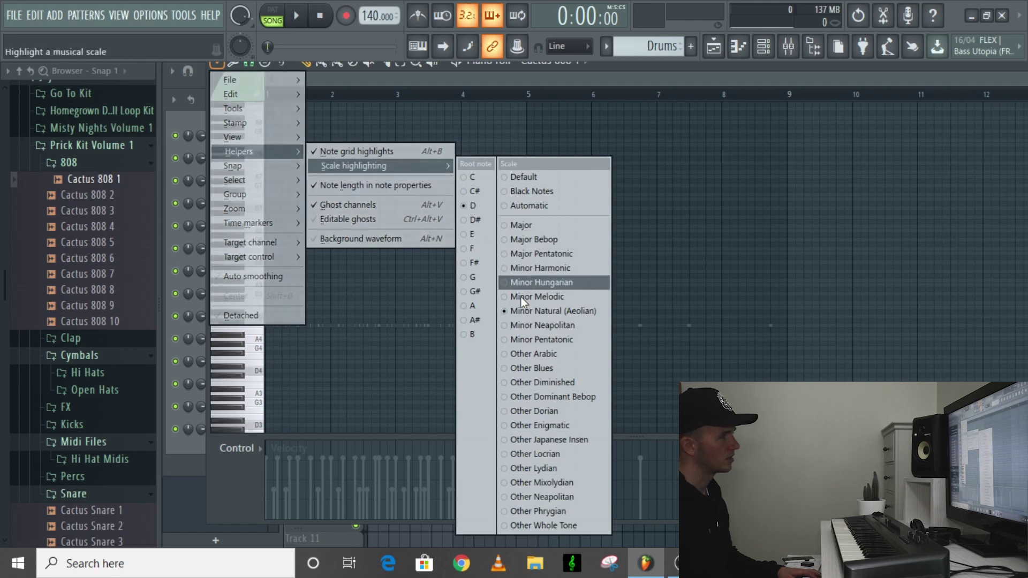
{"action": "left_click", "coordinate": [540, 311]}
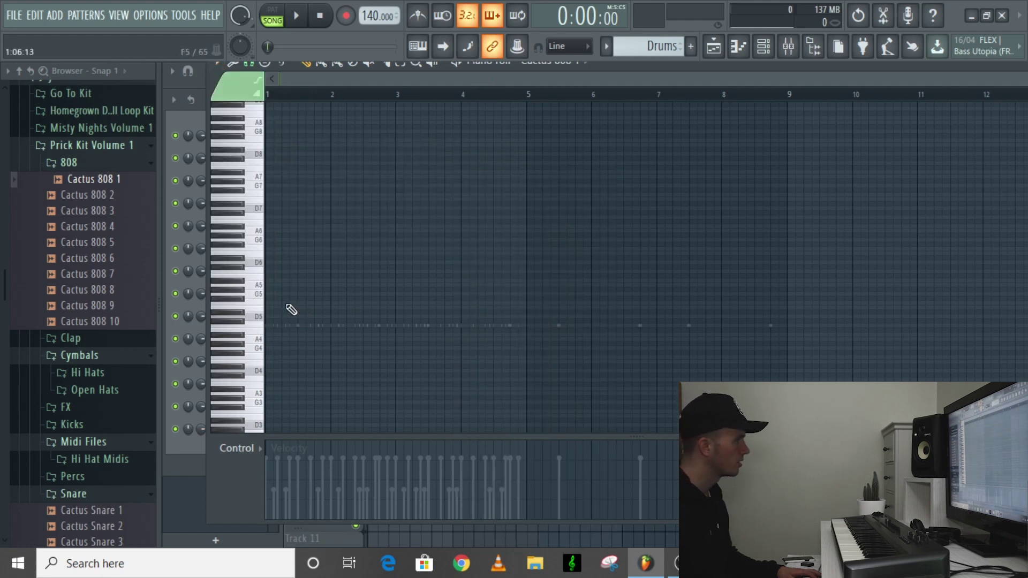
Step: Place half-bar D5 notes for Cactus 808 1 at the starts of bars 1, 3, 5 and 7 while playing the beat
{"action": "left_click_drag", "start_coordinate": [271, 317], "coordinate": [272, 319]}
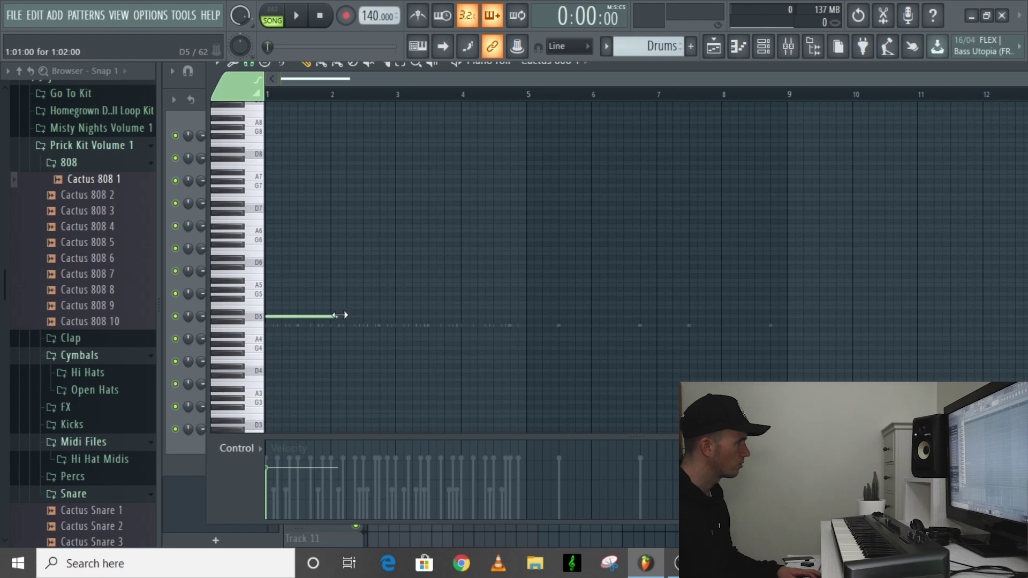
{"action": "key", "text": "space"}
{"action": "left_click", "coordinate": [396, 316]}
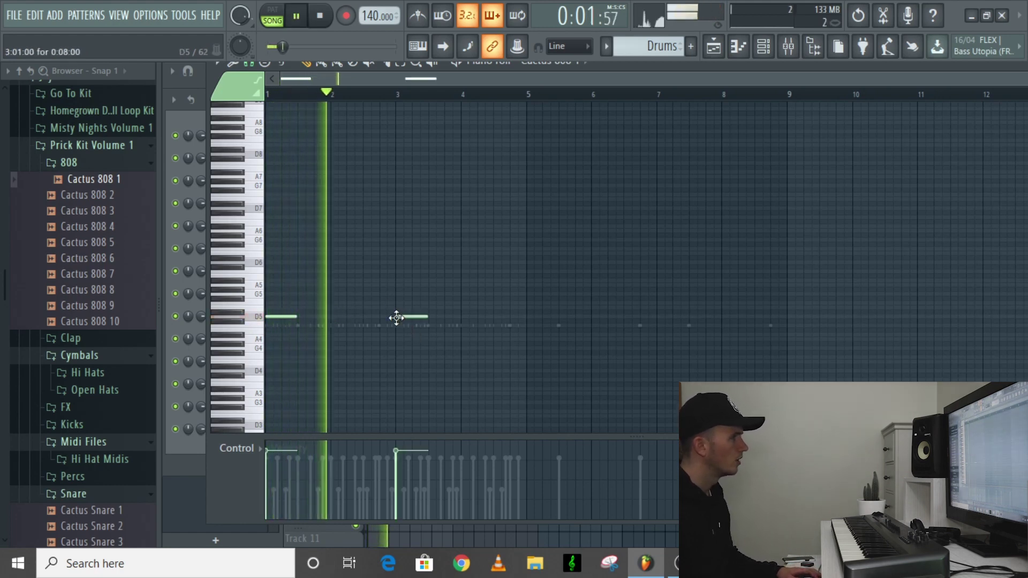
{"action": "left_click", "coordinate": [531, 319]}
{"action": "left_click", "coordinate": [657, 316]}
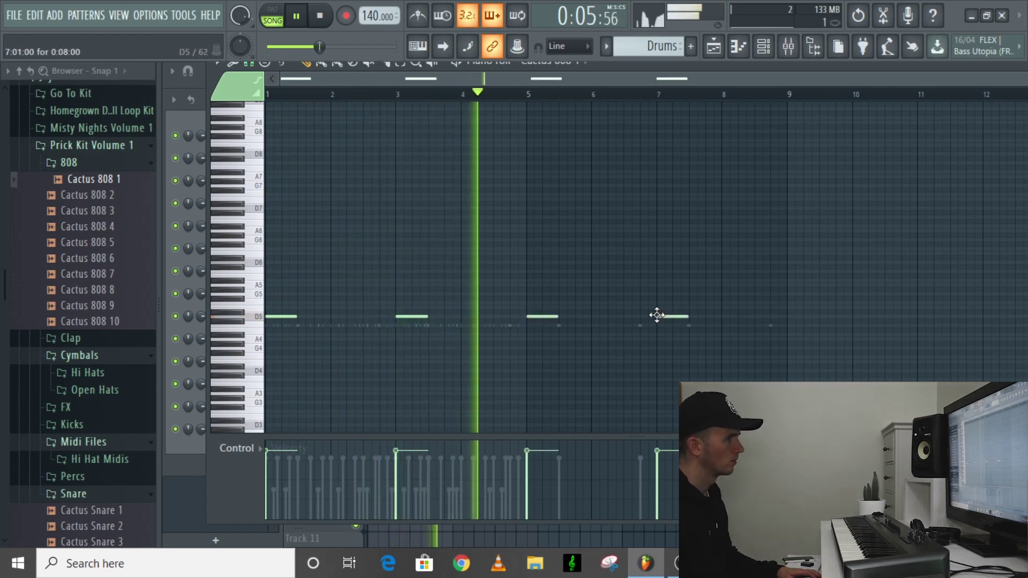
Step: Duplicate all Cactus Hat 4 notes from the first four bars into bars 5 to 8
{"action": "left_click", "coordinate": [763, 46]}
{"action": "left_click", "coordinate": [393, 409]}
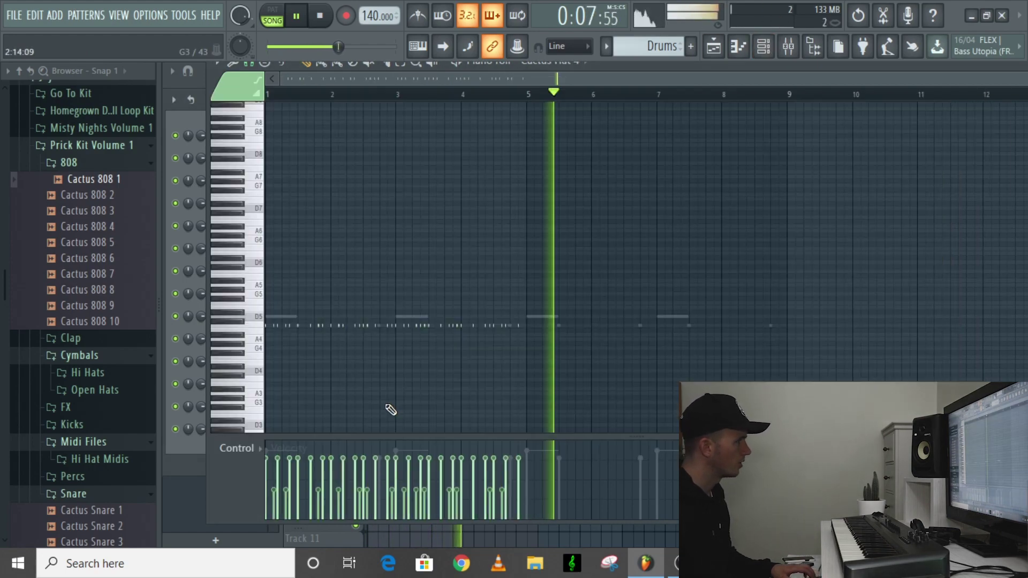
{"action": "key", "text": "ctrl+a"}
{"action": "left_click_drag", "start_coordinate": [449, 324], "coordinate": [717, 328]}
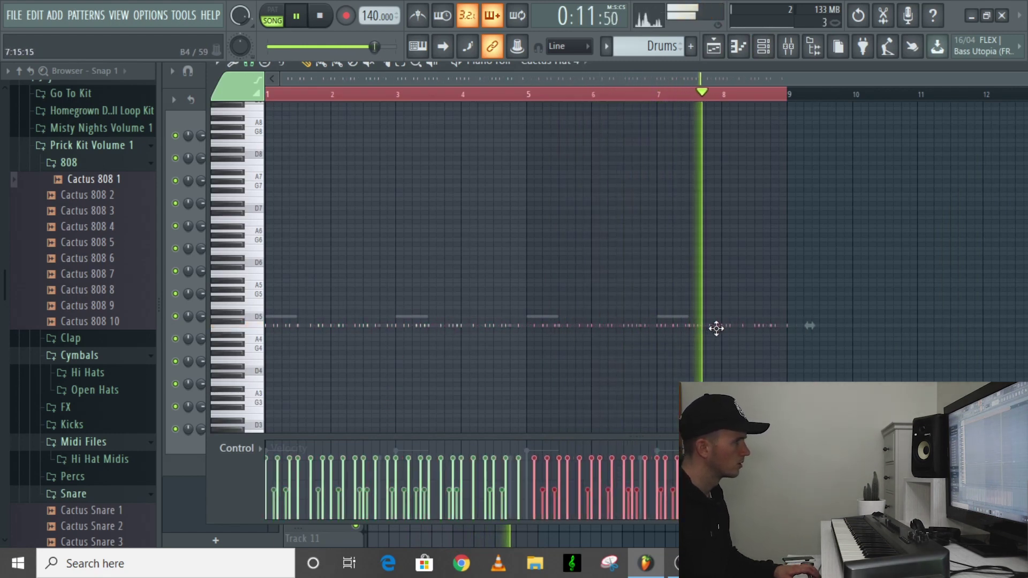
Step: Add a D5 run leading into bar 3 of the Cactus 808 1 pattern, sliced into separate notes starting at 2:09, 2:11 and 2:13
{"action": "left_click", "coordinate": [763, 47]}
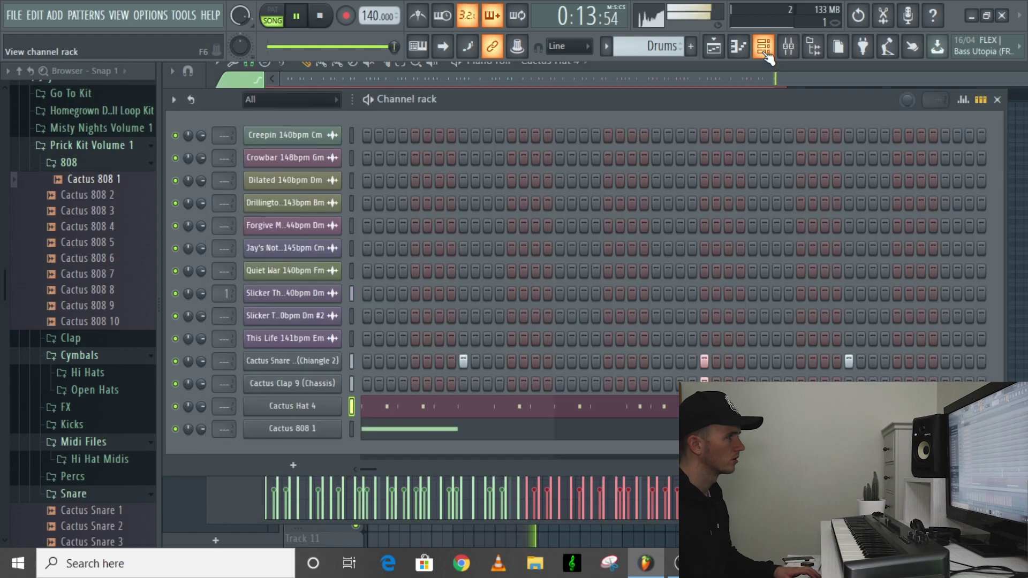
{"action": "left_click", "coordinate": [357, 428]}
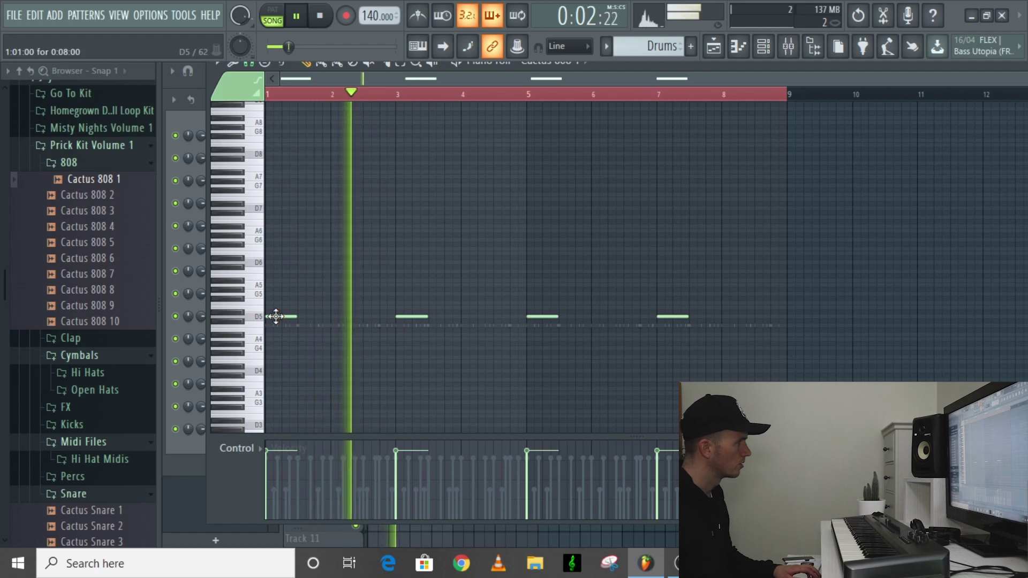
{"action": "key", "text": "space"}
{"action": "left_click", "coordinate": [385, 318]}
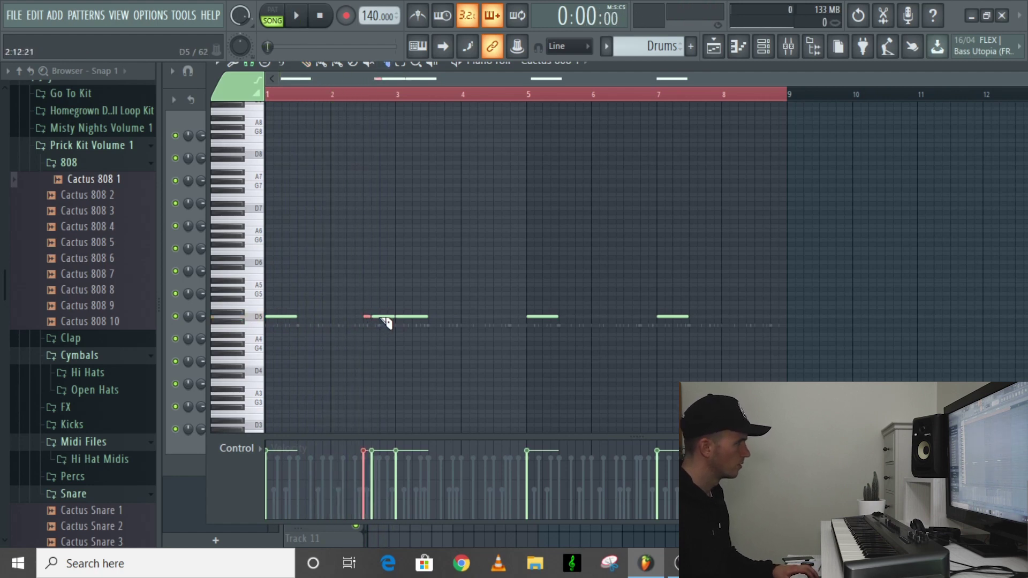
{"action": "scroll", "coordinate": [384, 328], "scroll_direction": "up", "scroll_amount": 2, "text": "ctrl"}
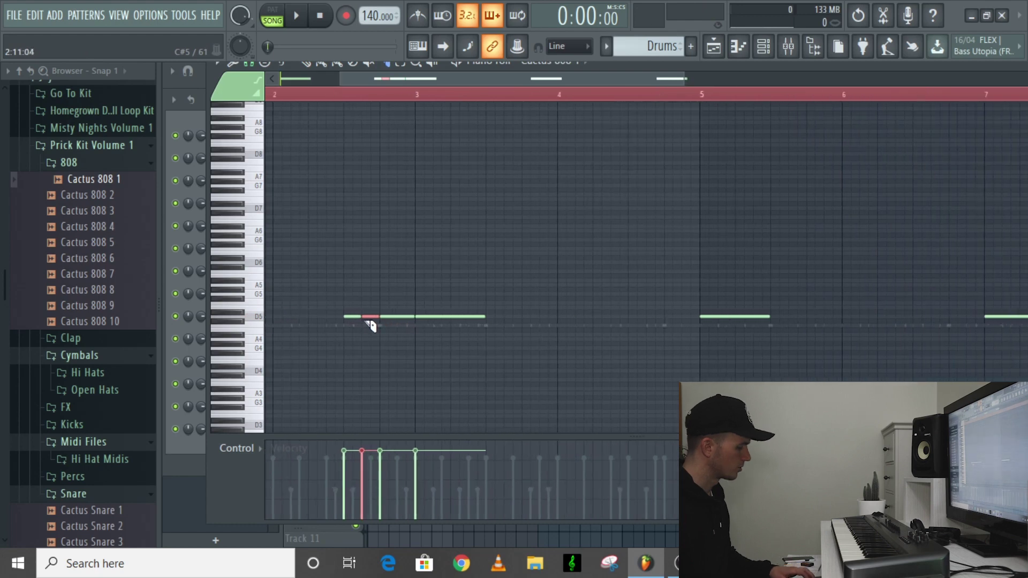
Step: Add short slide notes at D8 and D7 above the first two notes of the run before bar 3, and play them back
{"action": "left_click", "coordinate": [349, 263]}
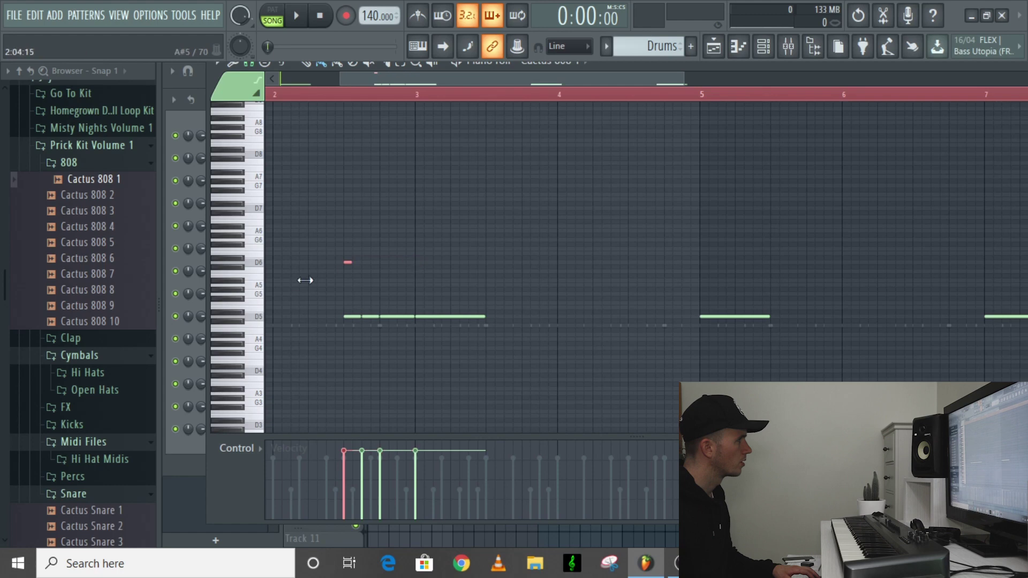
{"action": "scroll", "coordinate": [363, 267], "scroll_direction": "up", "scroll_amount": 3, "text": "ctrl"}
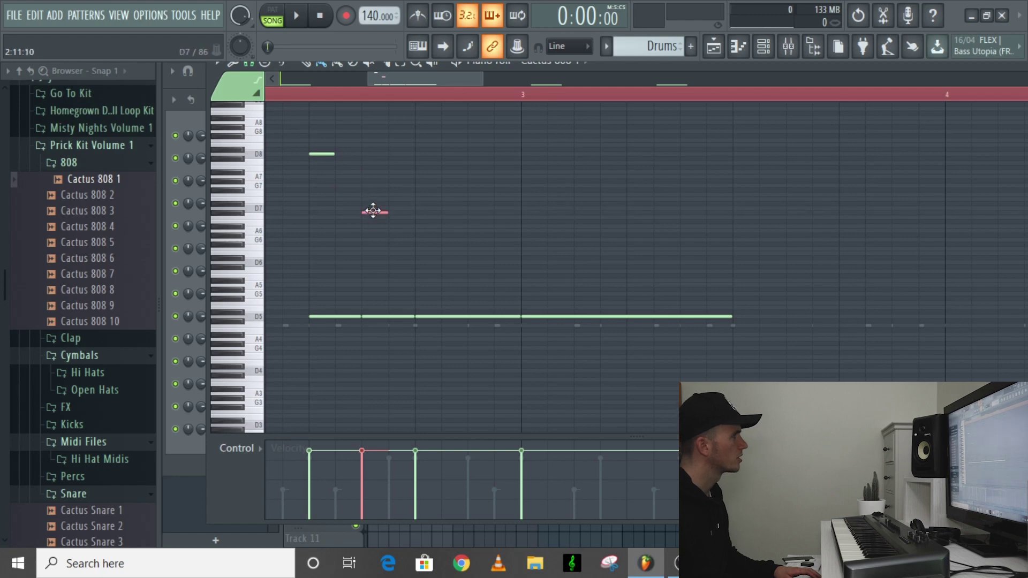
{"action": "key", "text": "space"}
{"action": "scroll", "coordinate": [380, 220], "scroll_direction": "down", "scroll_amount": 2, "text": "ctrl"}
{"action": "key", "text": "space"}
{"action": "scroll", "coordinate": [374, 207], "scroll_direction": "down", "scroll_amount": 1, "text": "ctrl"}
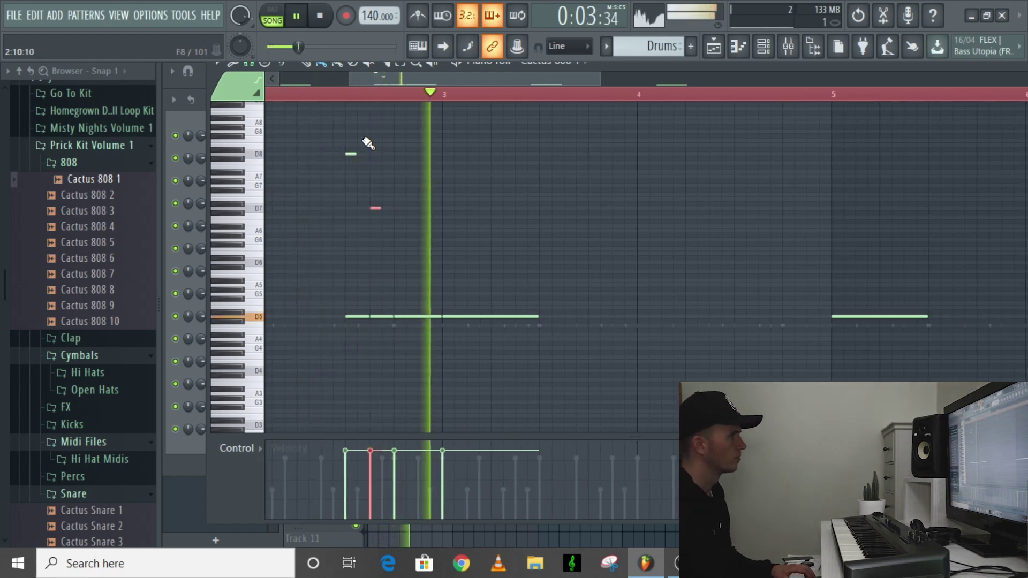
Step: Lower the two short slide notes by one octave to D7 and D6, and play the passage back
{"action": "key", "text": "space"}
{"action": "left_click_drag", "start_coordinate": [343, 134], "coordinate": [394, 210], "text": "ctrl"}
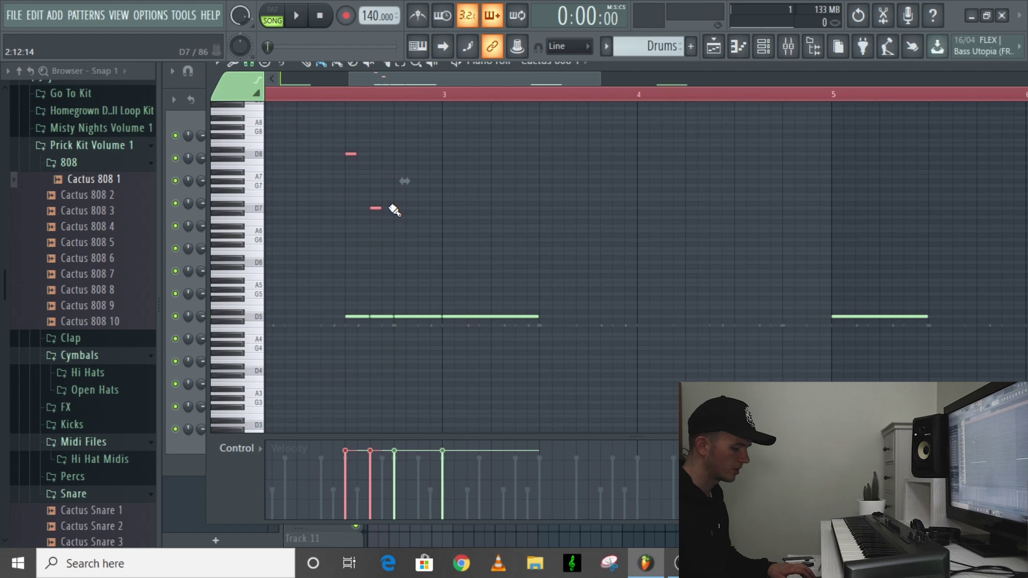
{"action": "scroll", "coordinate": [373, 232], "scroll_direction": "down", "scroll_amount": 3, "text": "ctrl"}
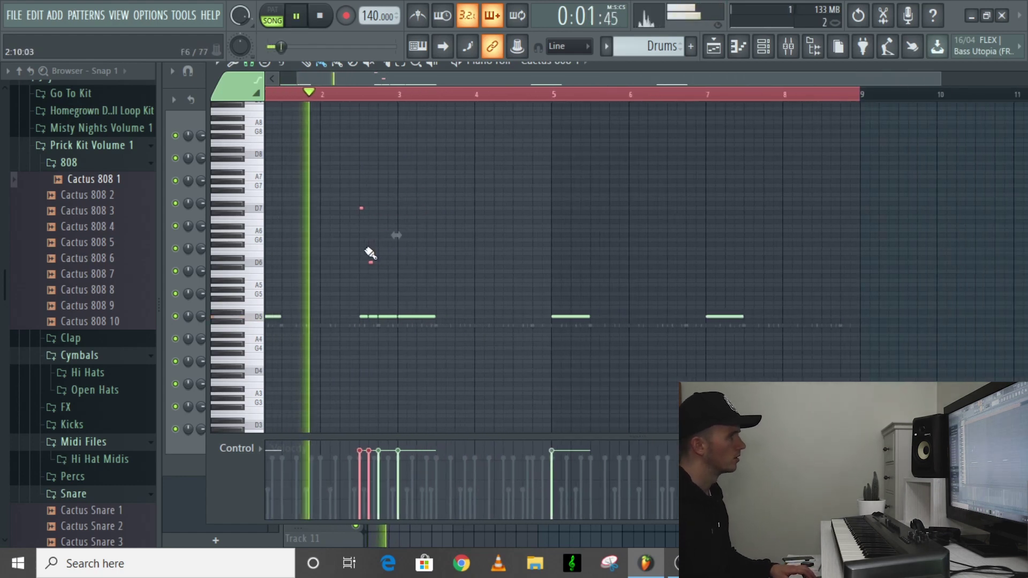
{"action": "key", "text": "space"}
Step: Add a C6 note at 4:09 in the 808 pattern, turn off its slide property, and play it back
{"action": "left_click", "coordinate": [514, 271]}
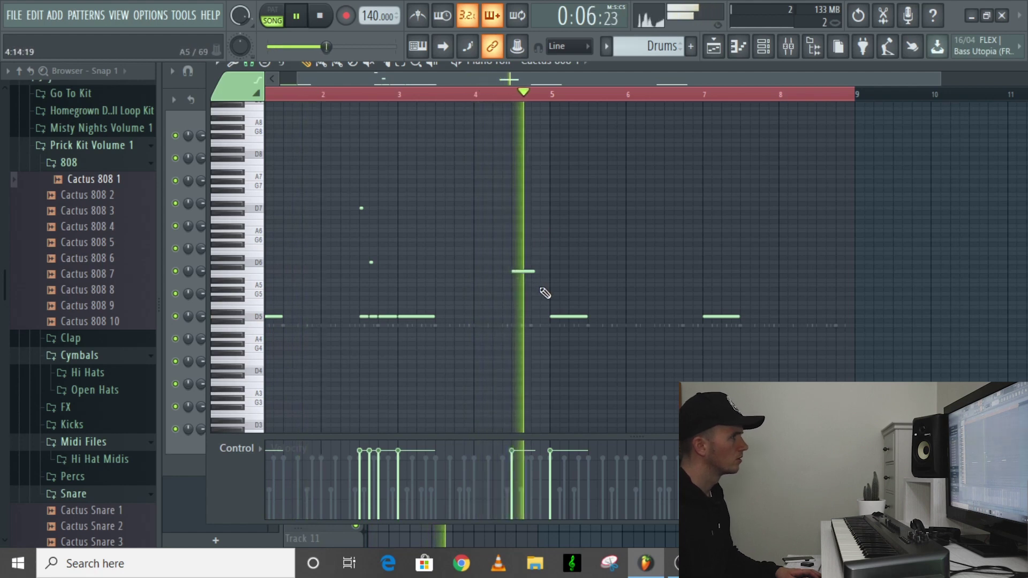
{"action": "key", "text": "space"}
{"action": "double_click", "coordinate": [524, 271]}
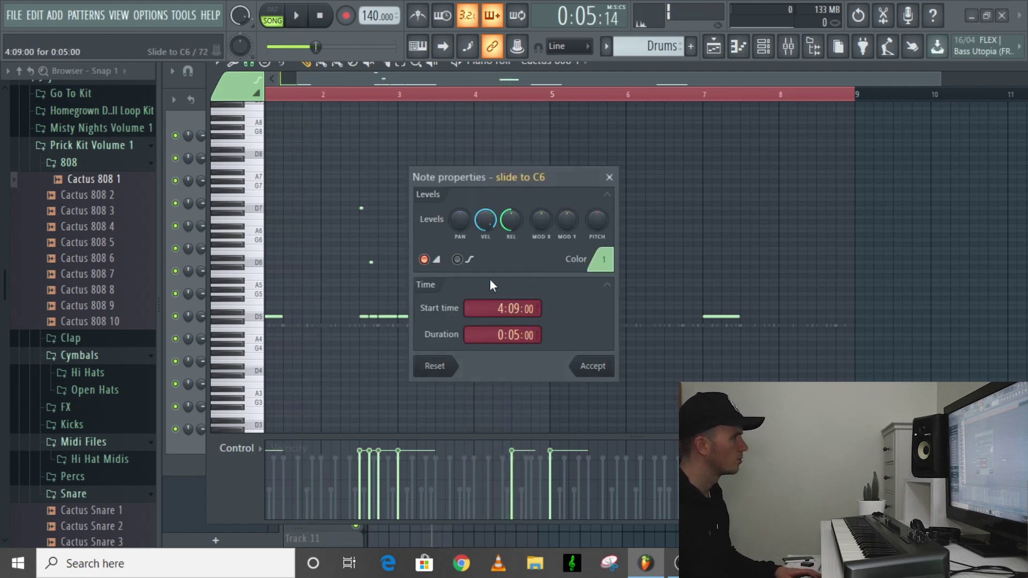
{"action": "left_click", "coordinate": [592, 366]}
{"action": "key", "text": "space"}
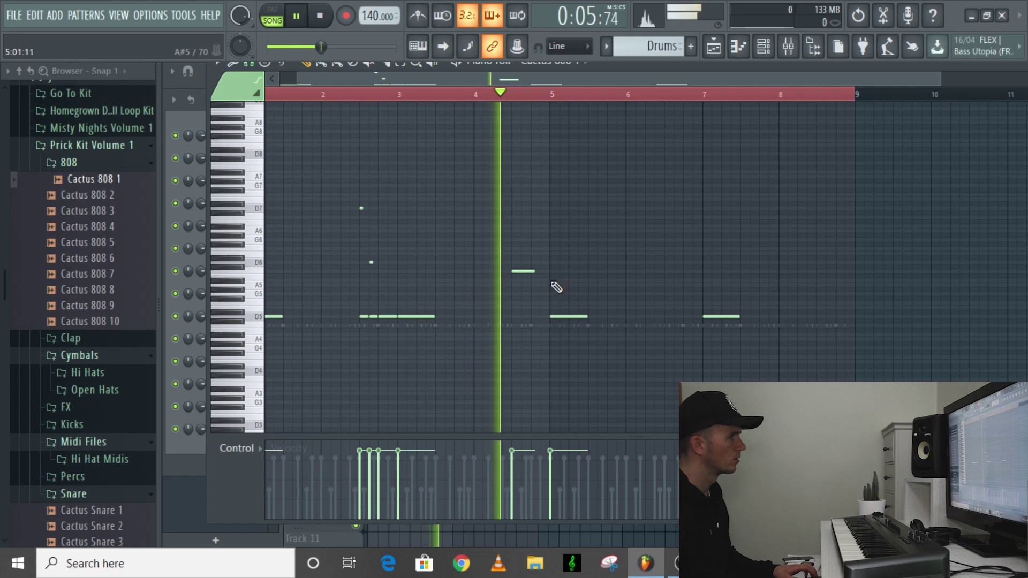
{"action": "key", "text": "space"}
Step: Add an A5 note at 4:13 following the C6 note in bar 4, trying neighbouring pitches during playback
{"action": "left_click_drag", "start_coordinate": [512, 271], "coordinate": [530, 279]}
{"action": "key", "text": "space"}
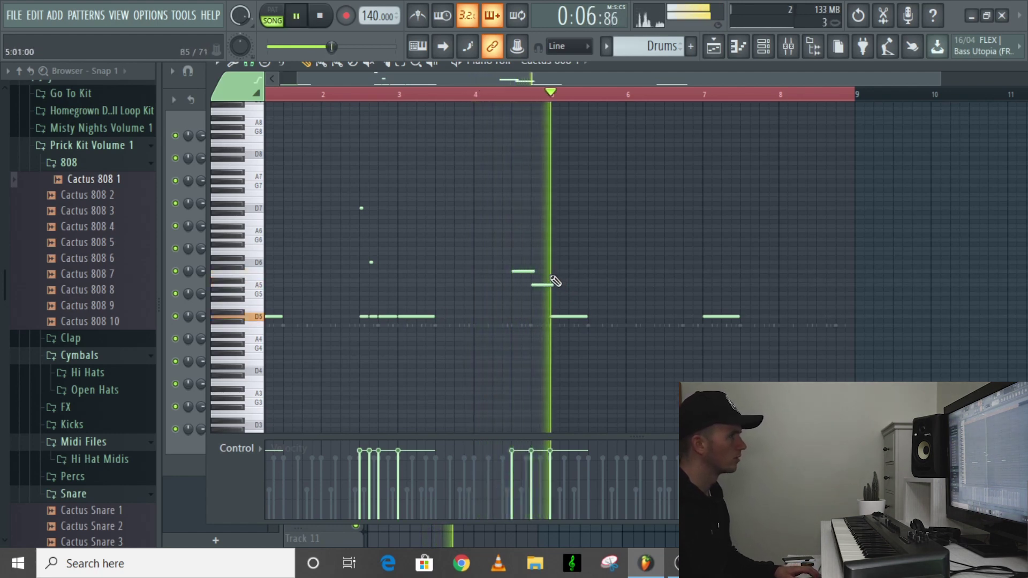
{"action": "key", "text": "space"}
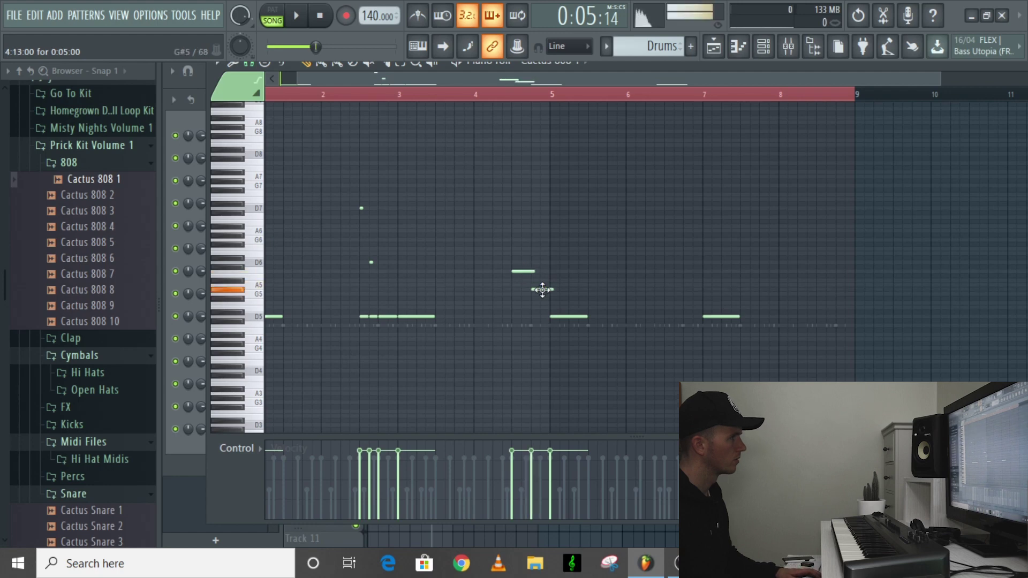
{"action": "key", "text": "space"}
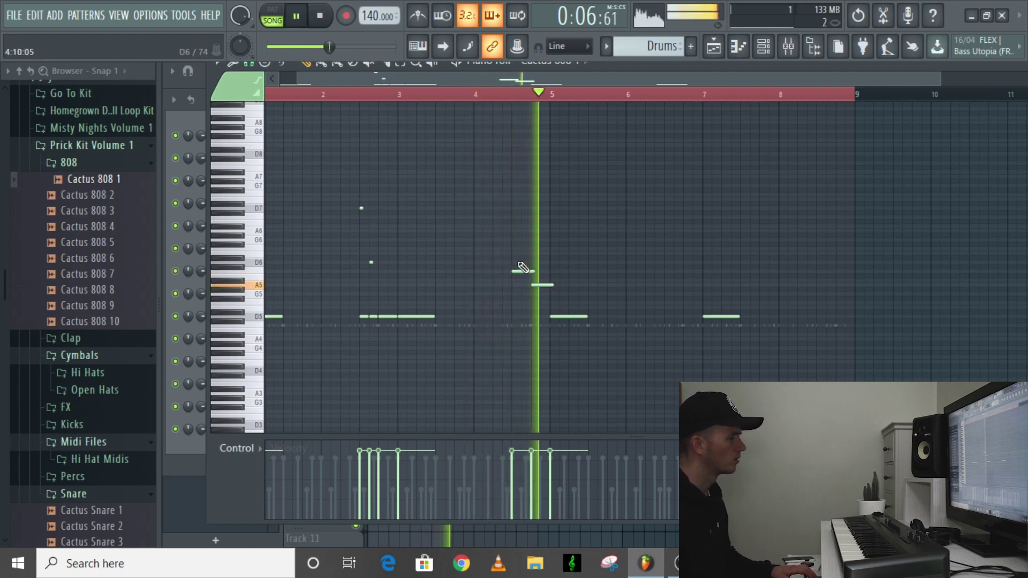
Step: Lower the 4:09 note to A#5, shorten both bar 4 notes to four steps, and audition the change
{"action": "mouse_move", "coordinate": [523, 266]}
{"action": "left_mouse_down"}
{"action": "mouse_move", "coordinate": [551, 294]}
{"action": "mouse_move", "coordinate": [519, 270]}
{"action": "mouse_move", "coordinate": [521, 279]}
{"action": "left_mouse_up"}
{"action": "key", "text": "space"}
{"action": "key", "text": "space"}
{"action": "key", "text": "space"}
{"action": "key", "text": "space"}
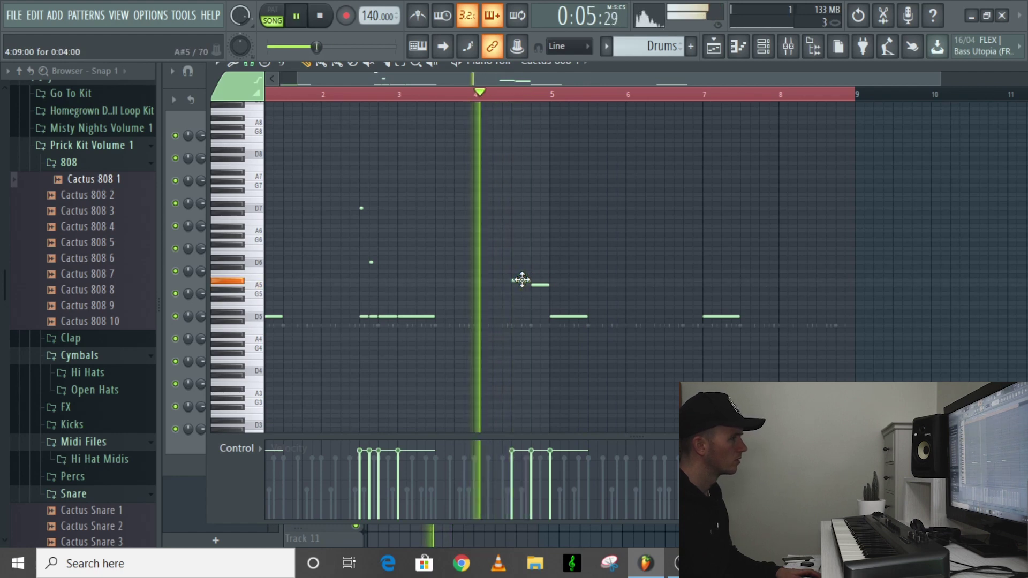
{"action": "key", "text": "space"}
{"action": "key", "text": "space"}
Step: Lower the 4:13 note to G5 and listen to the bassline leading into bar 5
{"action": "left_click_drag", "start_coordinate": [537, 284], "coordinate": [539, 292]}
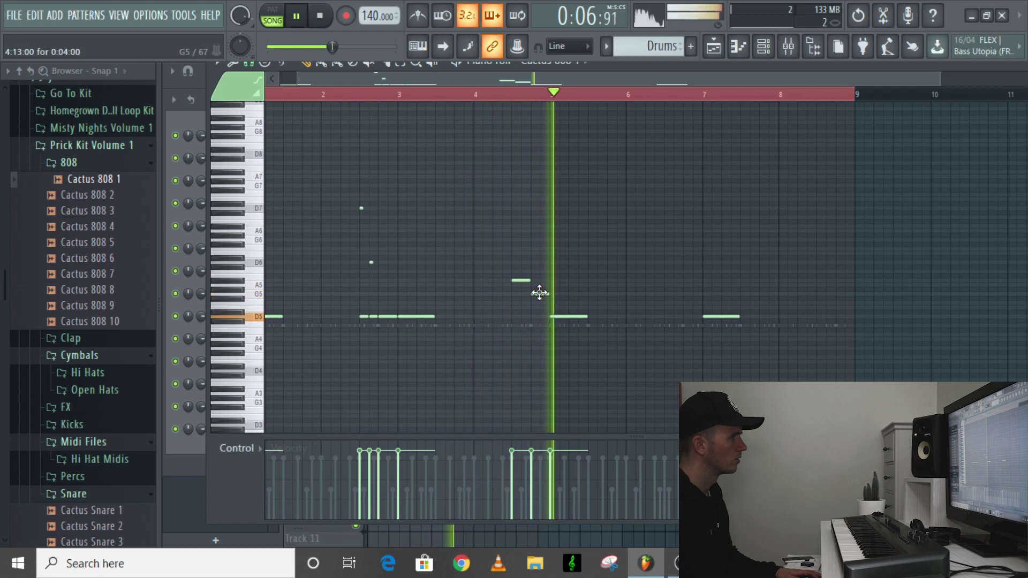
{"action": "scroll", "coordinate": [601, 273], "scroll_direction": "down", "scroll_amount": 1}
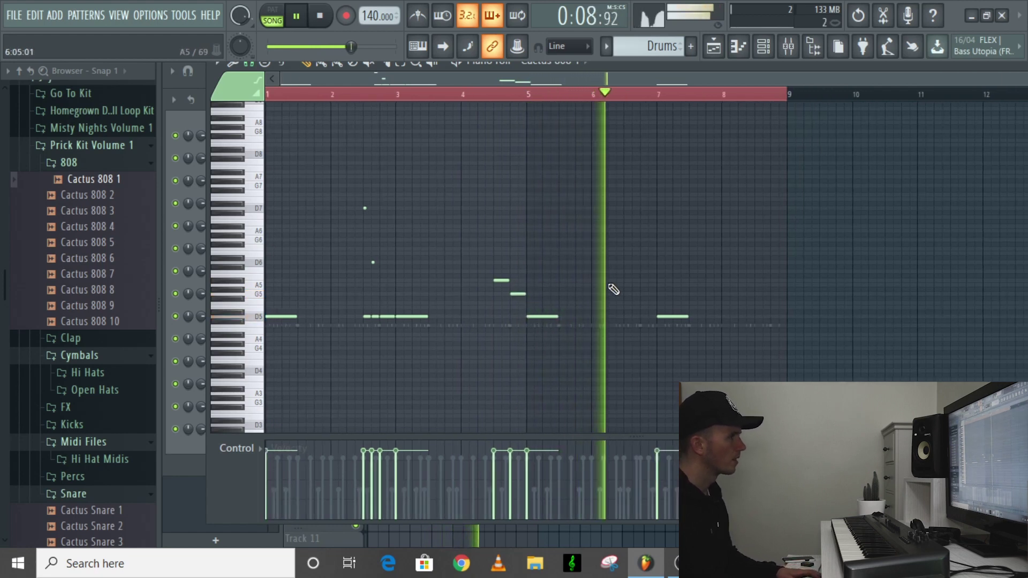
{"action": "key", "text": "space"}
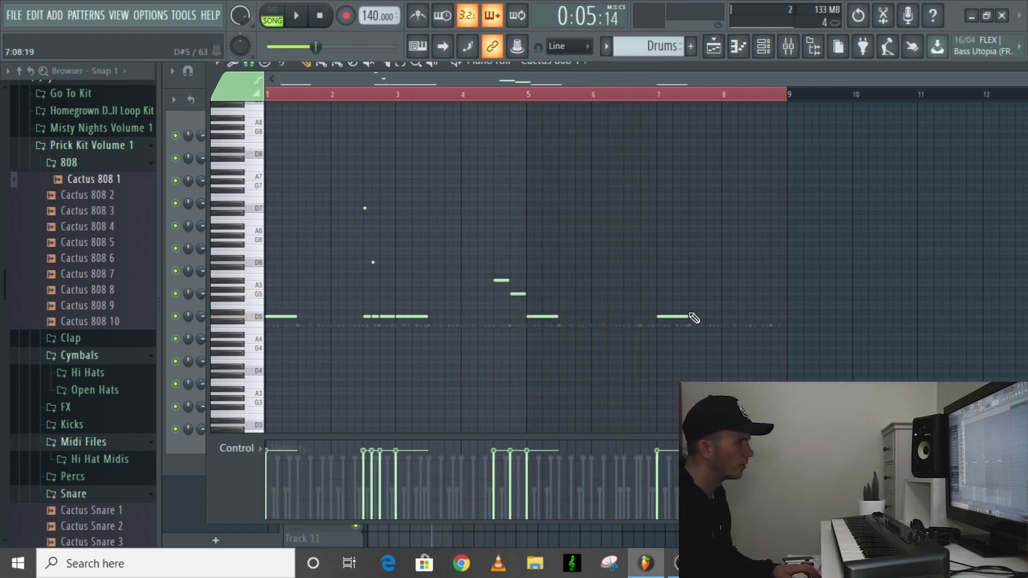
Step: Add eight-step D6 and D5 notes at 6:09, make the D5 note a slide, and play the bassline back
{"action": "left_click", "coordinate": [640, 317]}
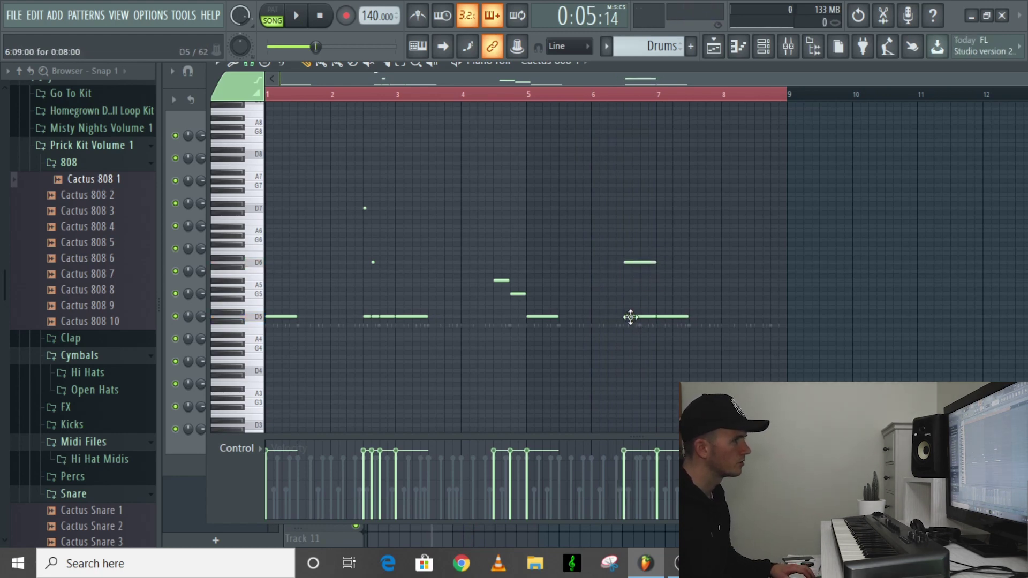
{"action": "double_click", "coordinate": [630, 317]}
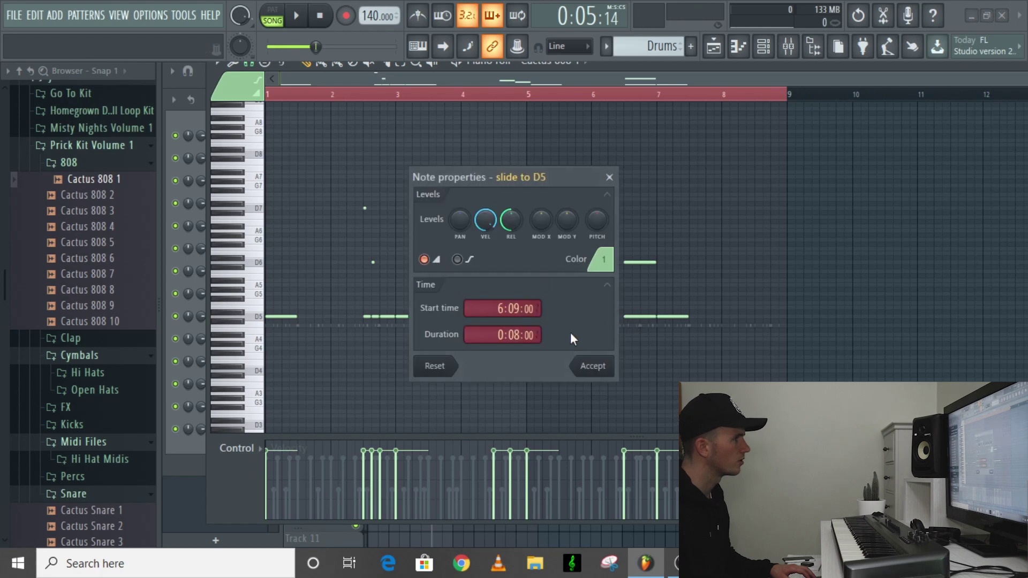
{"action": "left_click", "coordinate": [592, 364]}
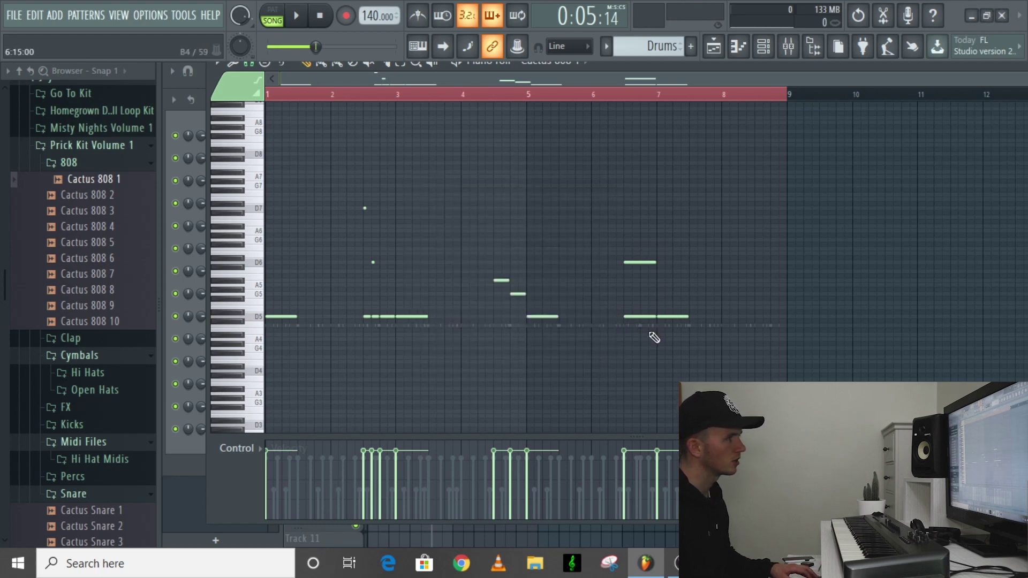
{"action": "key", "text": "space"}
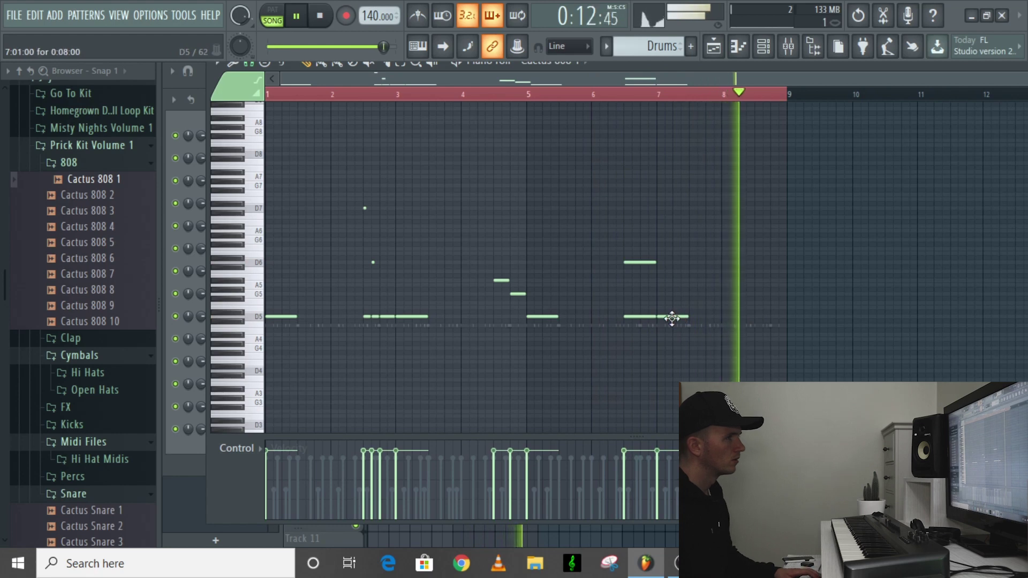
Step: Fill the second half of bar 8 with two-step D5 notes, add D7, D6, D8 and D7 slides above them, and play it back
{"action": "key", "text": "space"}
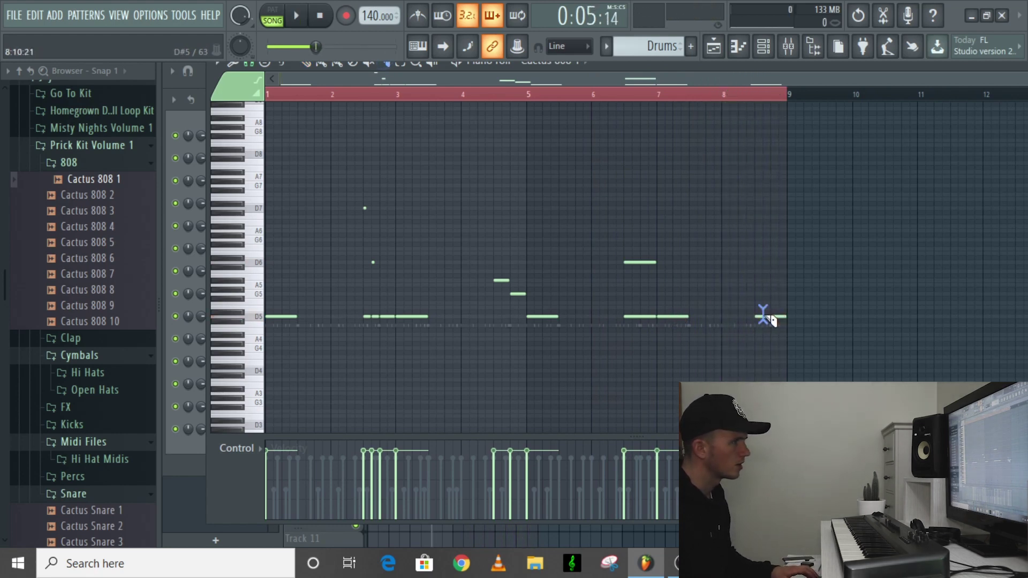
{"action": "left_click_drag", "start_coordinate": [415, 197], "coordinate": [348, 297]}
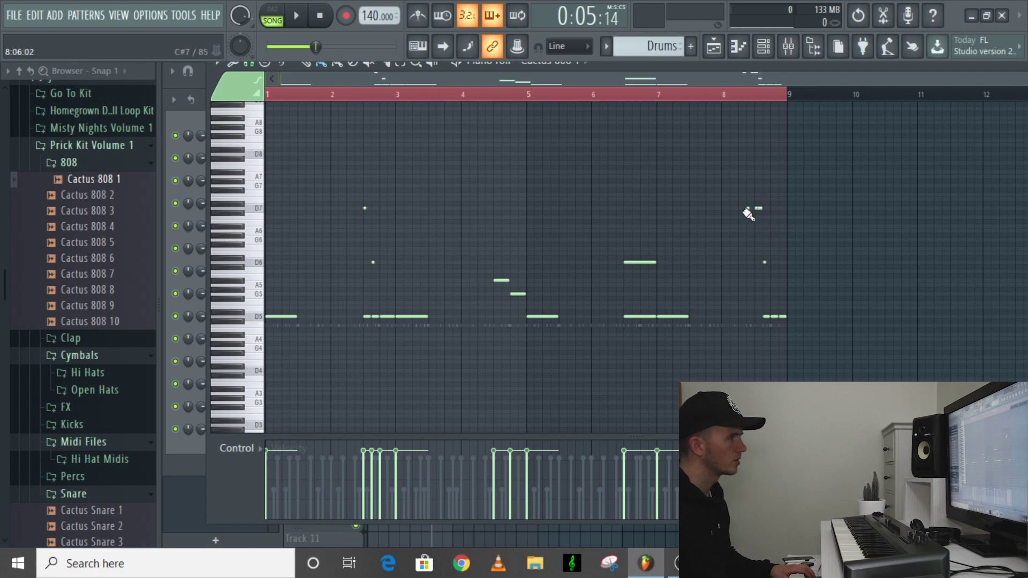
{"action": "left_click", "coordinate": [755, 210]}
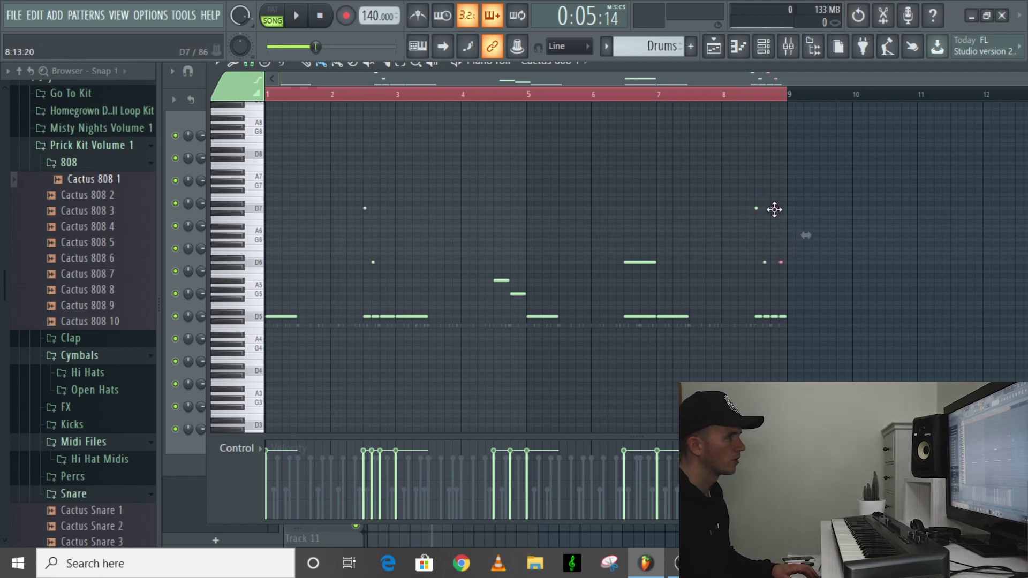
{"action": "key", "text": "space"}
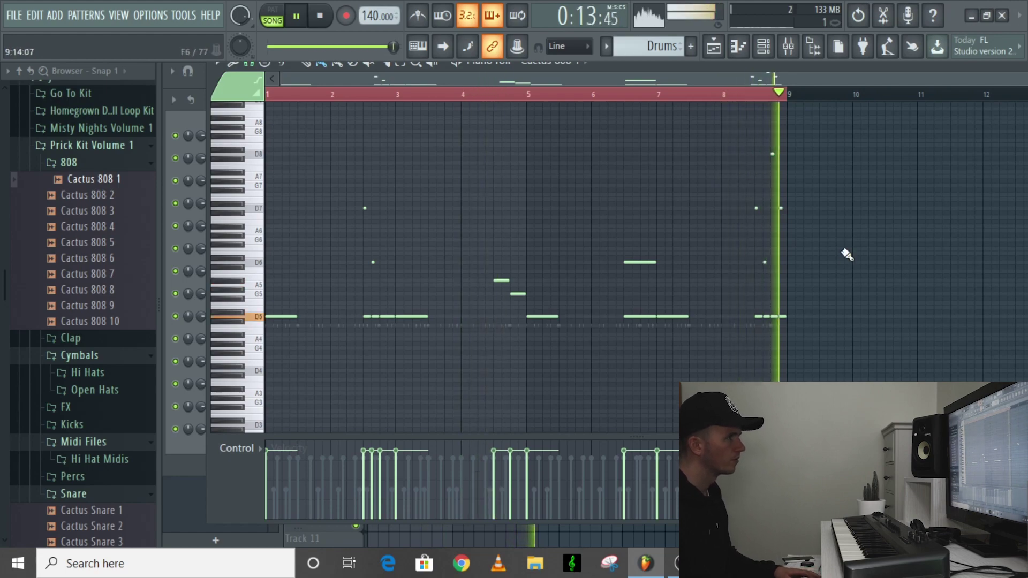
{"action": "left_click", "coordinate": [809, 227]}
{"action": "scroll", "coordinate": [802, 230], "scroll_direction": "up", "scroll_amount": 5}
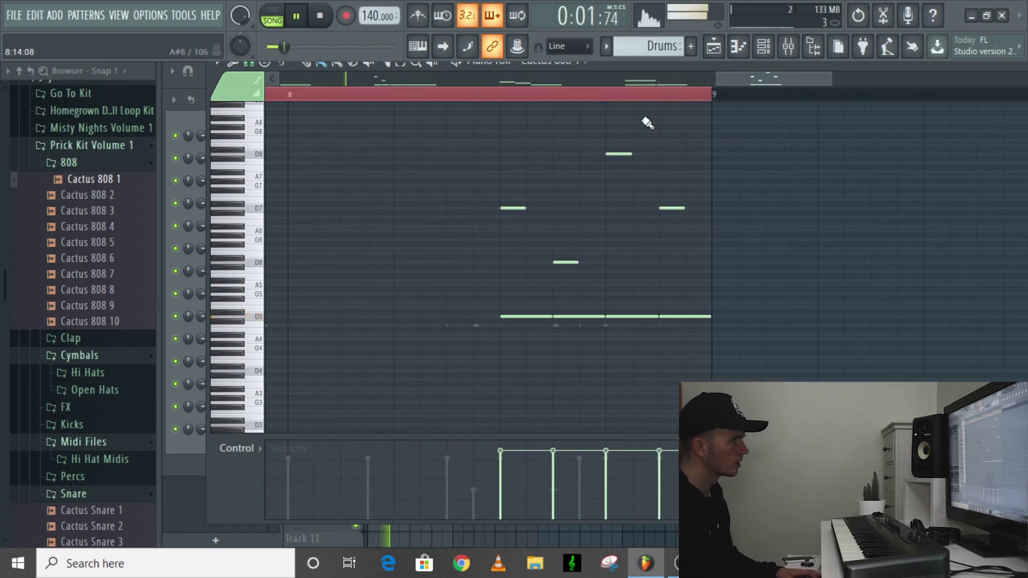
{"action": "scroll", "coordinate": [532, 84], "scroll_direction": "left", "scroll_amount": 1}
{"action": "left_click", "coordinate": [532, 86]}
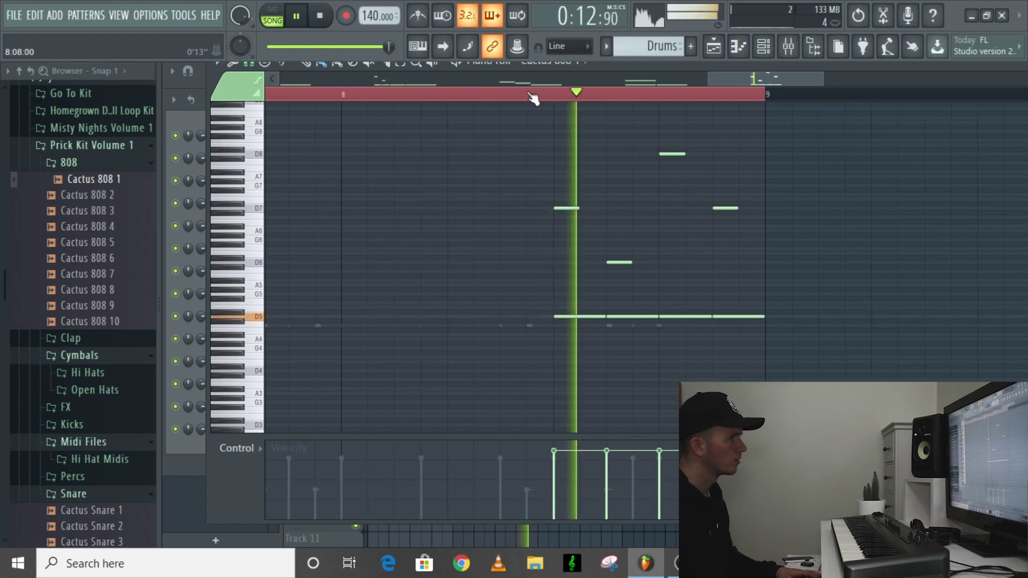
Step: Split the D5 note at 8:13 into two one-step notes and set the piano roll snap to 1/4 step
{"action": "key", "text": "space"}
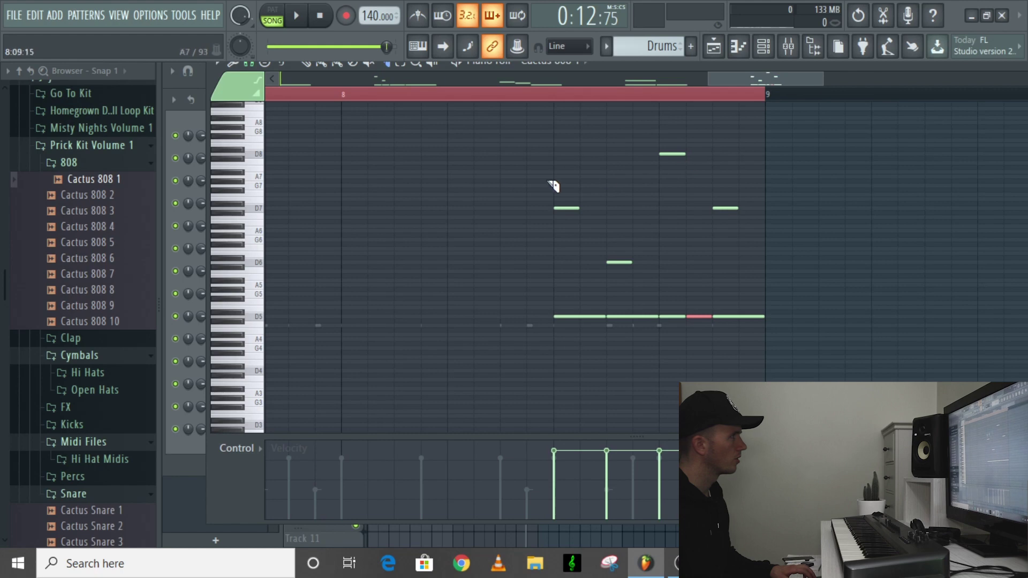
{"action": "left_click", "coordinate": [248, 64]}
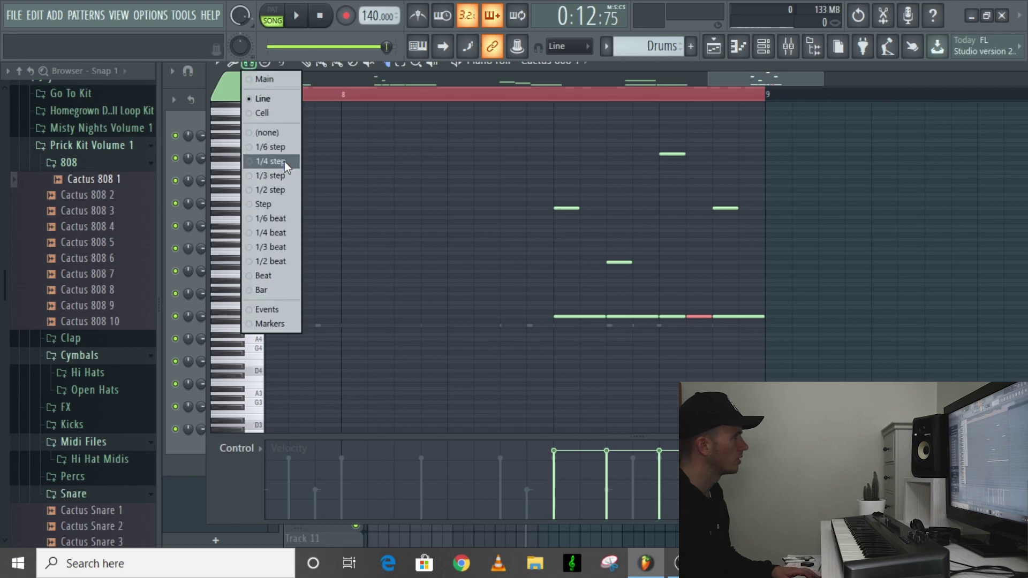
{"action": "left_click", "coordinate": [257, 160]}
Step: Shorten the D8 slide to half a step, place a half-step D6 slide at 8:14, and play the bassline back
{"action": "scroll", "coordinate": [690, 151], "scroll_direction": "up", "scroll_amount": 3}
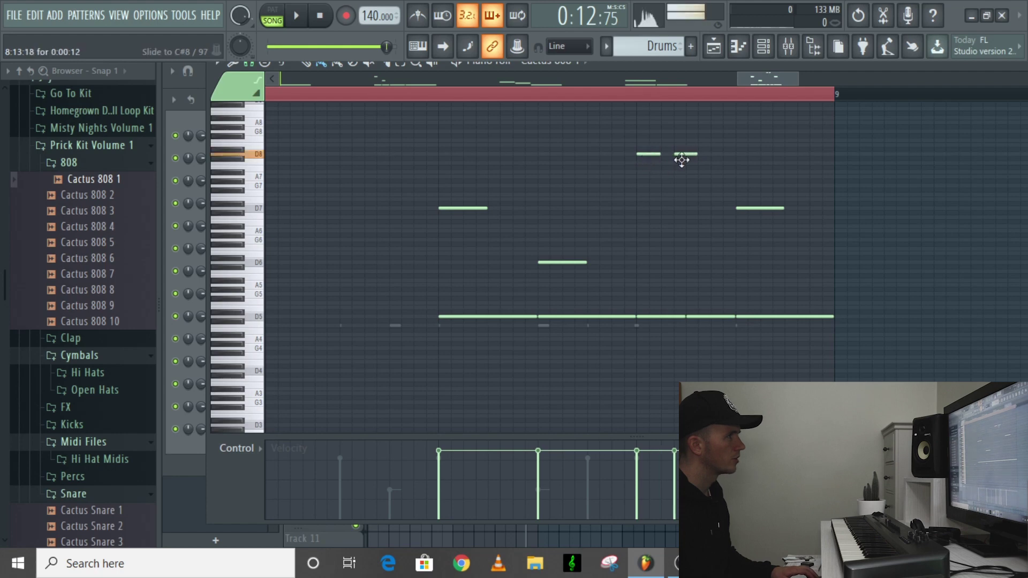
{"action": "key", "text": "space"}
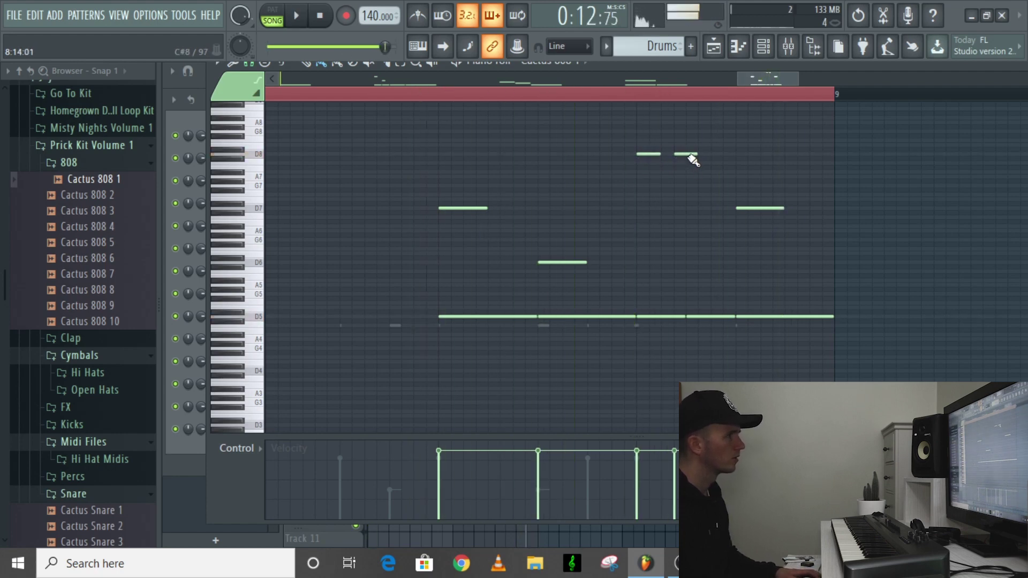
{"action": "key", "text": "space"}
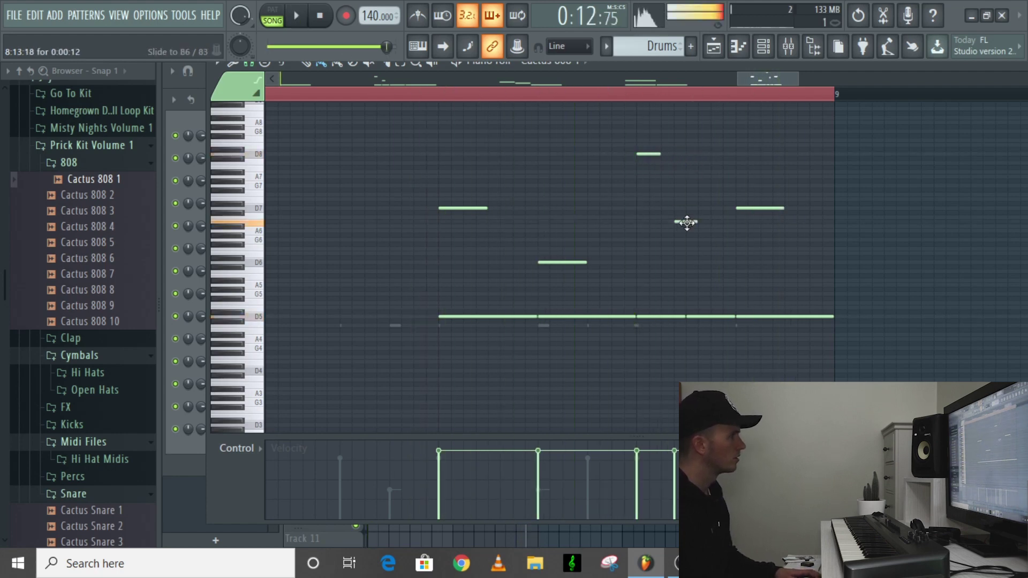
{"action": "key", "text": "space"}
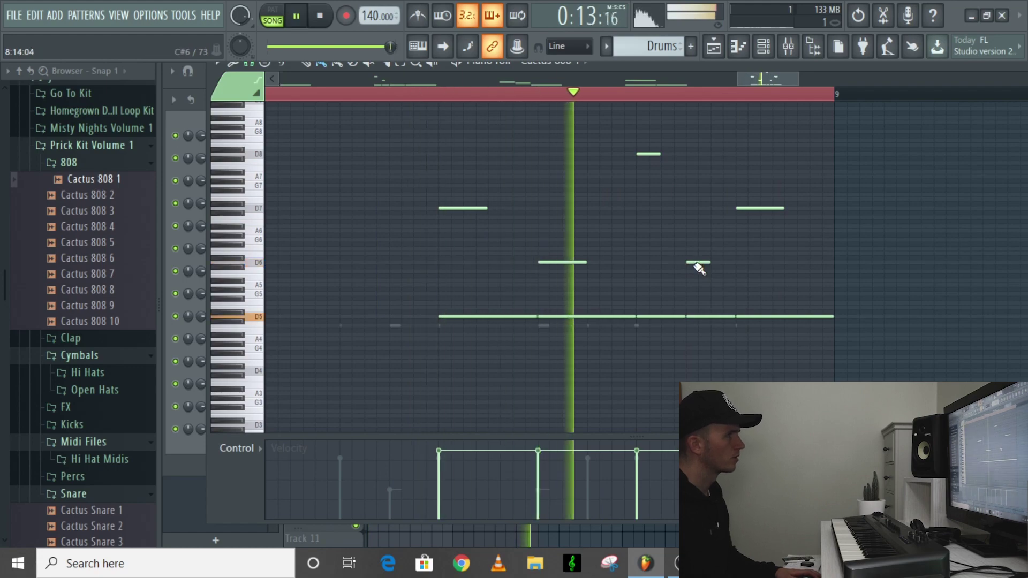
{"action": "scroll", "coordinate": [712, 260], "scroll_direction": "down", "scroll_amount": 3}
{"action": "scroll", "coordinate": [713, 260], "scroll_direction": "down", "scroll_amount": 2}
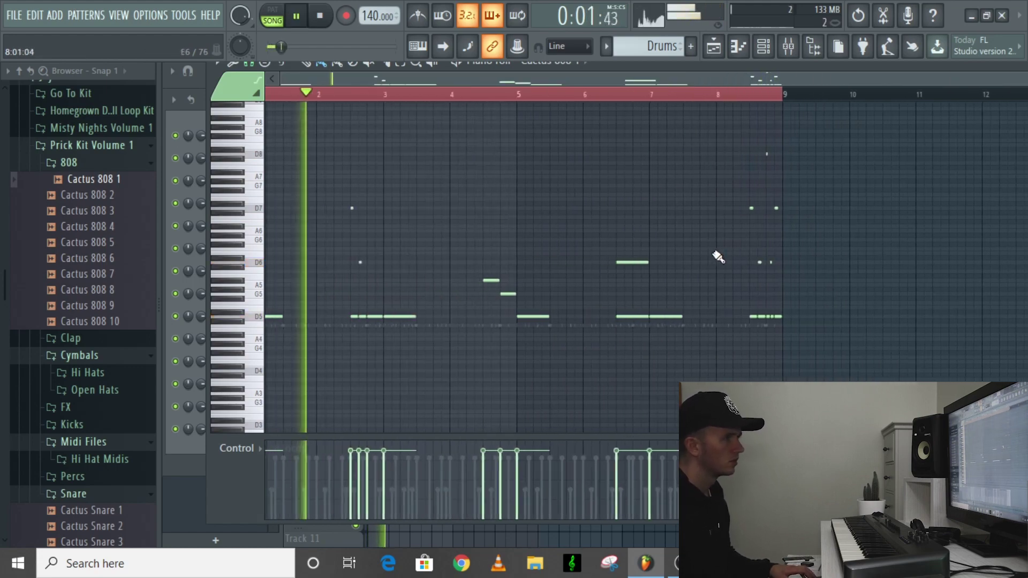
Step: Show the channel rack, collapse the kit's Snare folder and expand its Kicks folder
{"action": "left_click", "coordinate": [787, 48]}
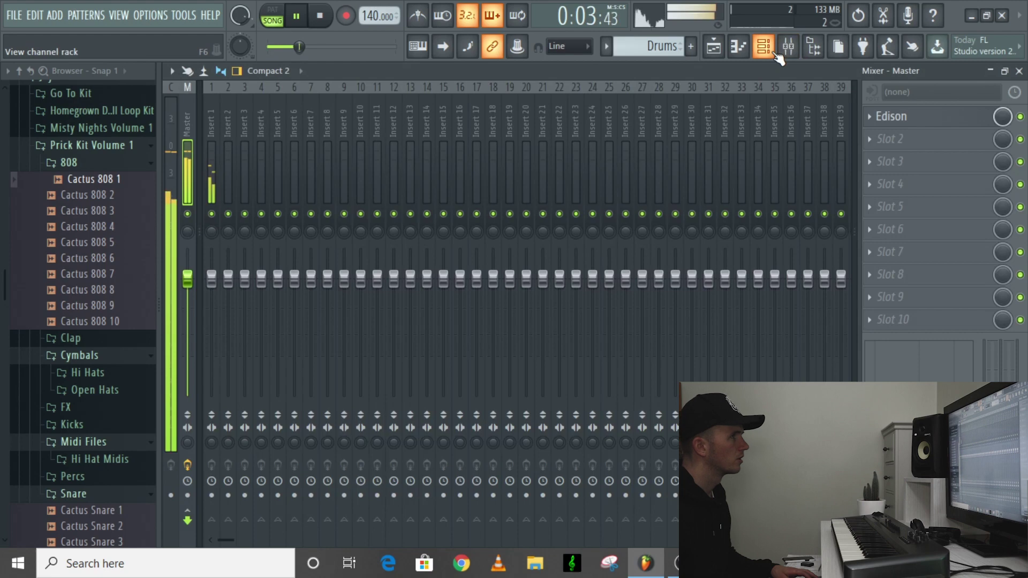
{"action": "left_click", "coordinate": [763, 46]}
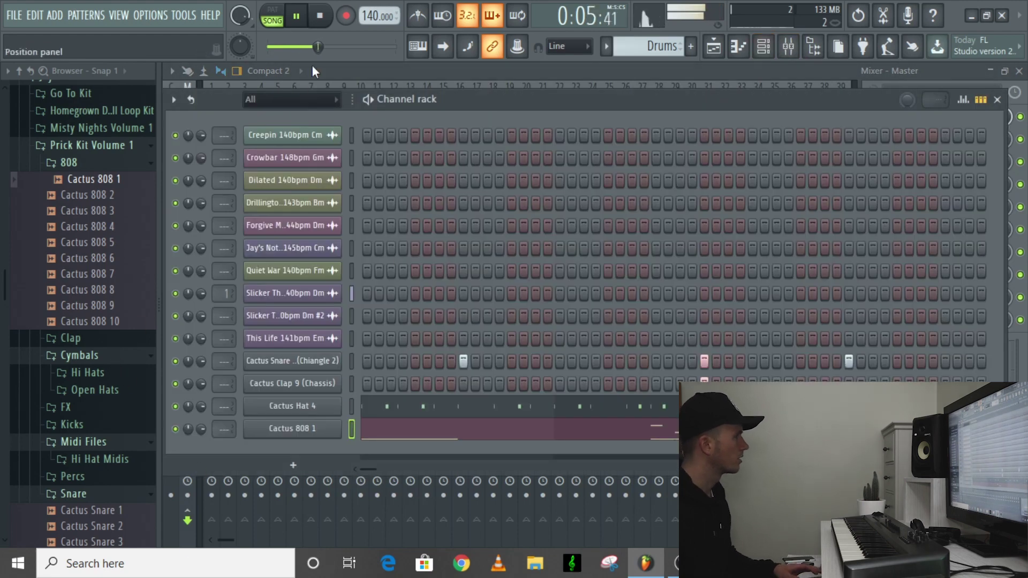
{"action": "scroll", "coordinate": [113, 228], "scroll_direction": "down", "scroll_amount": 4}
{"action": "scroll", "coordinate": [101, 320], "scroll_direction": "up", "scroll_amount": 2}
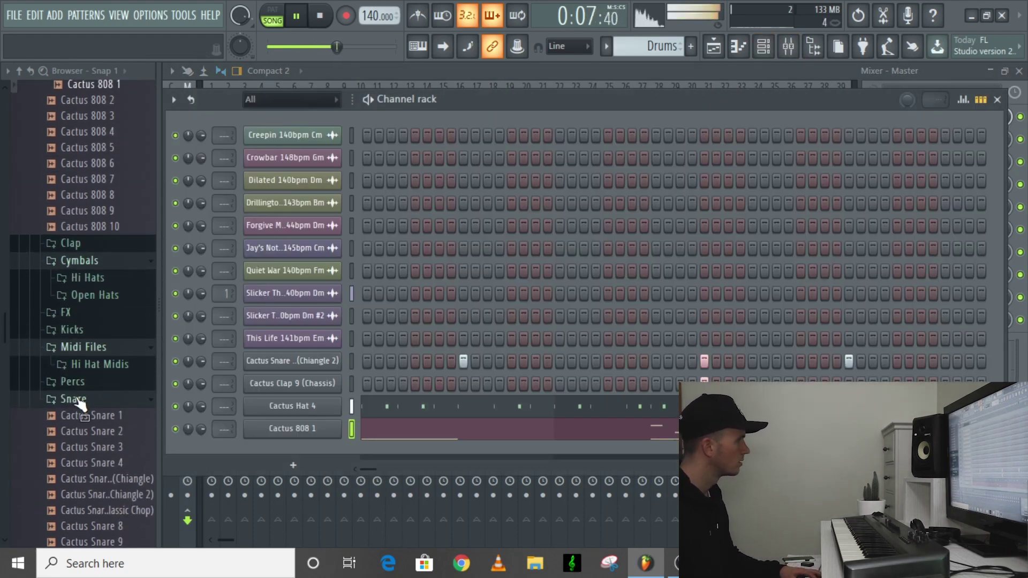
{"action": "left_click", "coordinate": [76, 400]}
{"action": "left_click", "coordinate": [90, 331]}
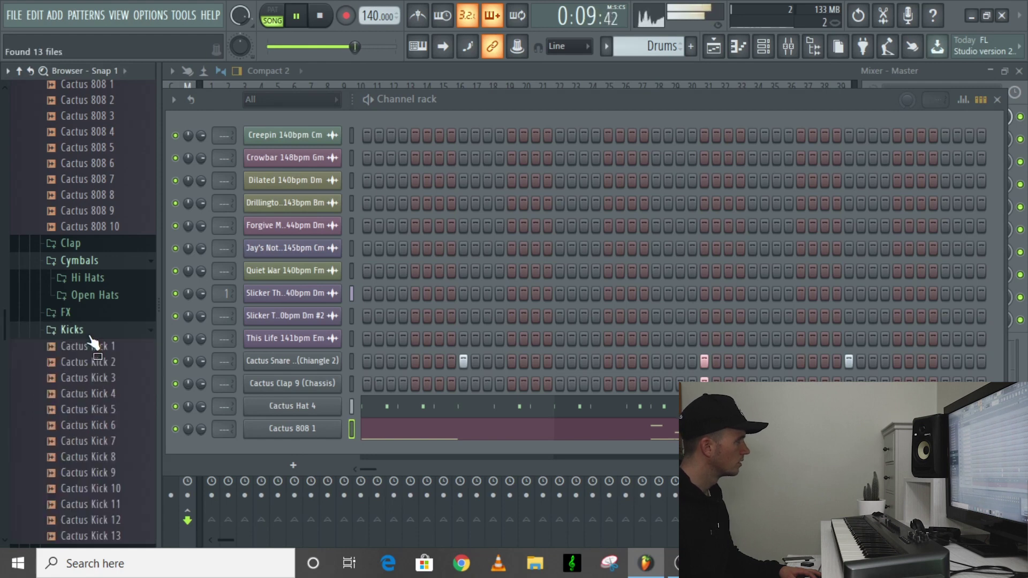
Step: Audition the first few kick samples and add Cactus Kick 1 as a new channel below the 808
{"action": "left_click", "coordinate": [97, 361]}
{"action": "left_click", "coordinate": [107, 380]}
{"action": "left_click", "coordinate": [103, 362]}
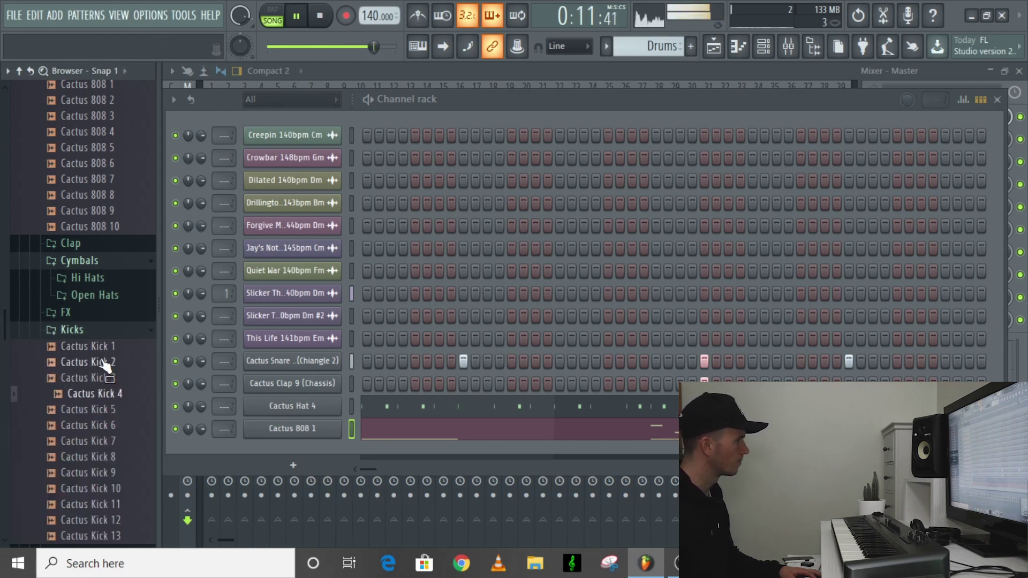
{"action": "left_click", "coordinate": [105, 348]}
{"action": "left_click_drag", "start_coordinate": [105, 353], "coordinate": [292, 466]}
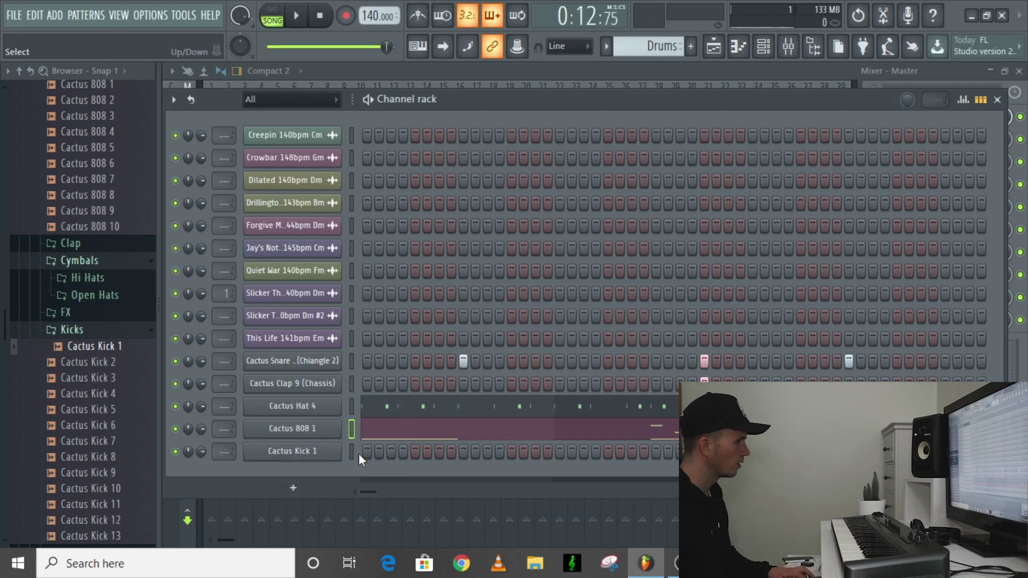
Step: Paste the 808 notes into the Cactus Kick 1 channel and remove the slide notes in bars 2 and 8
{"action": "key", "text": "ctrl+v"}
{"action": "left_click", "coordinate": [385, 453]}
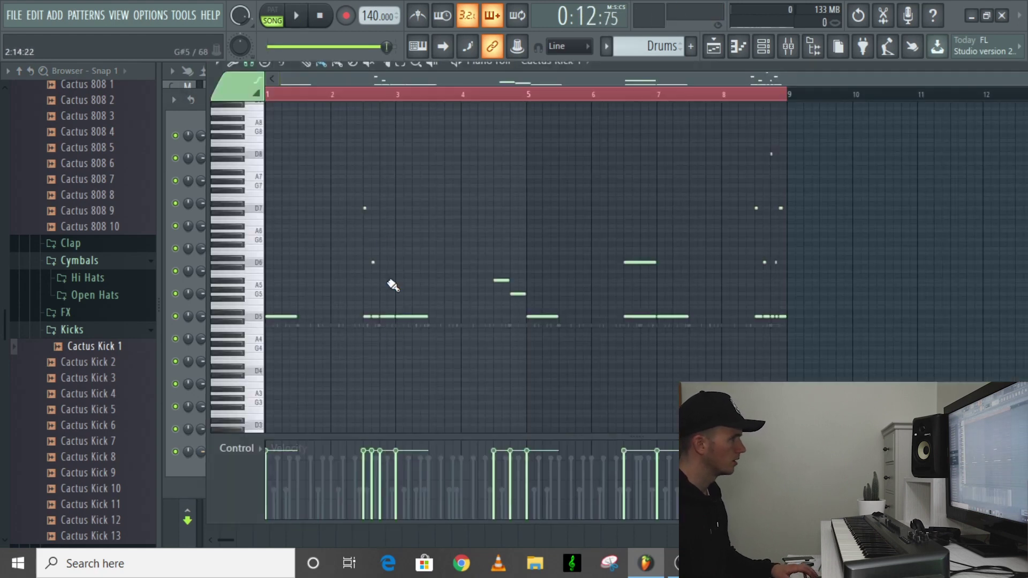
{"action": "left_click_drag", "start_coordinate": [357, 200], "coordinate": [394, 294]}
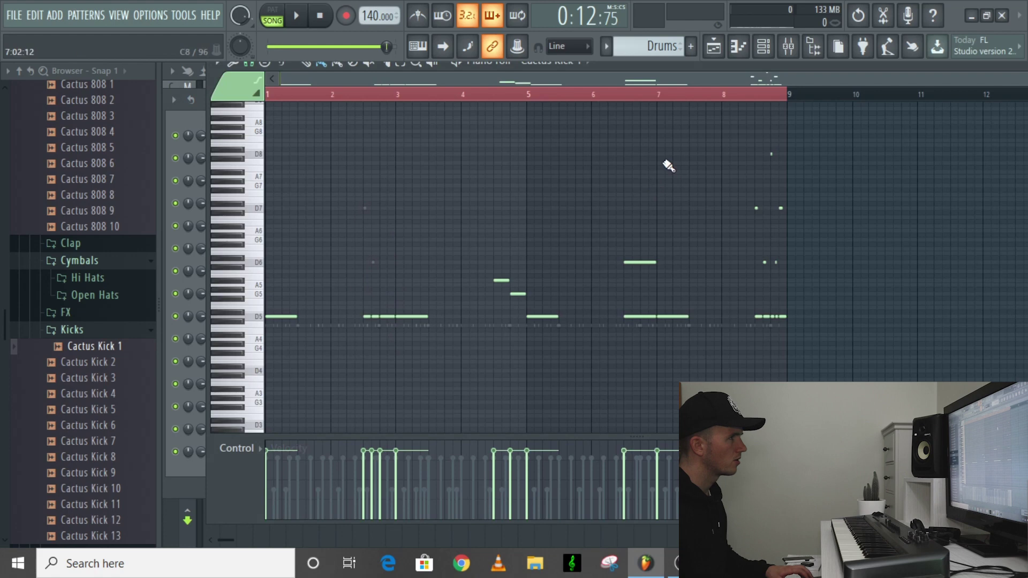
{"action": "left_click_drag", "start_coordinate": [678, 134], "coordinate": [819, 267]}
Step: Put all kick notes on C5 and shorten them to a quarter step each
{"action": "key", "text": "ctrl+a"}
{"action": "key", "text": "alt+l"}
{"action": "key", "text": "Return"}
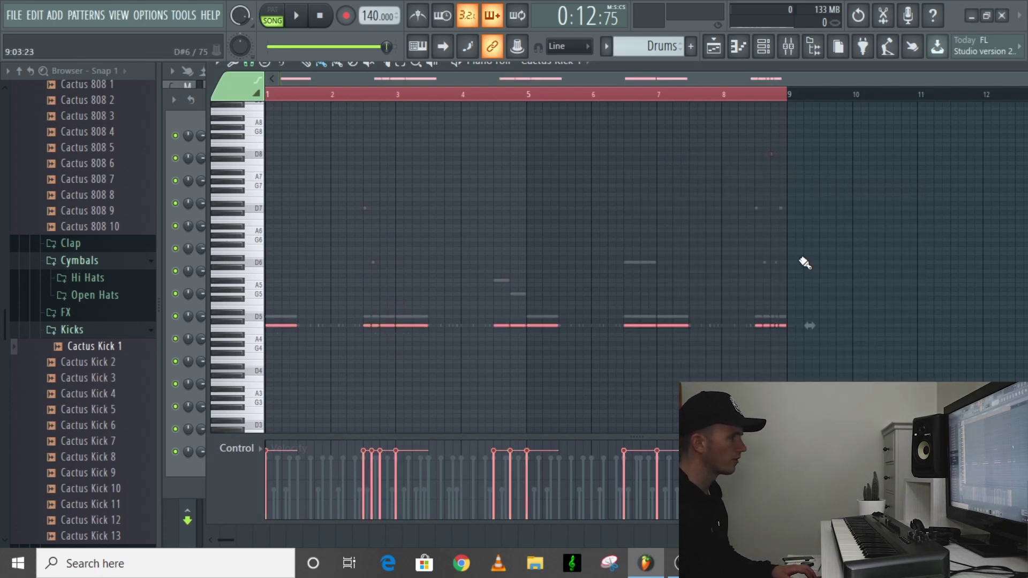
{"action": "key", "text": "ctrl+d"}
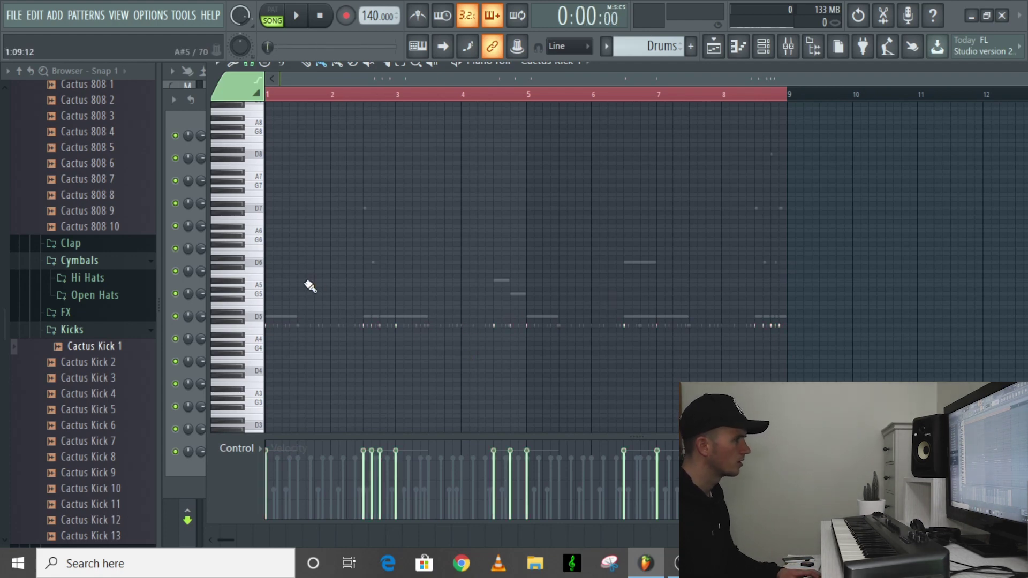
Step: Delete the kicks at 2:11 and 2:13 and listen to the kick pattern through bar 5
{"action": "key", "text": "space"}
{"action": "scroll", "coordinate": [367, 361], "scroll_direction": "up", "scroll_amount": 3}
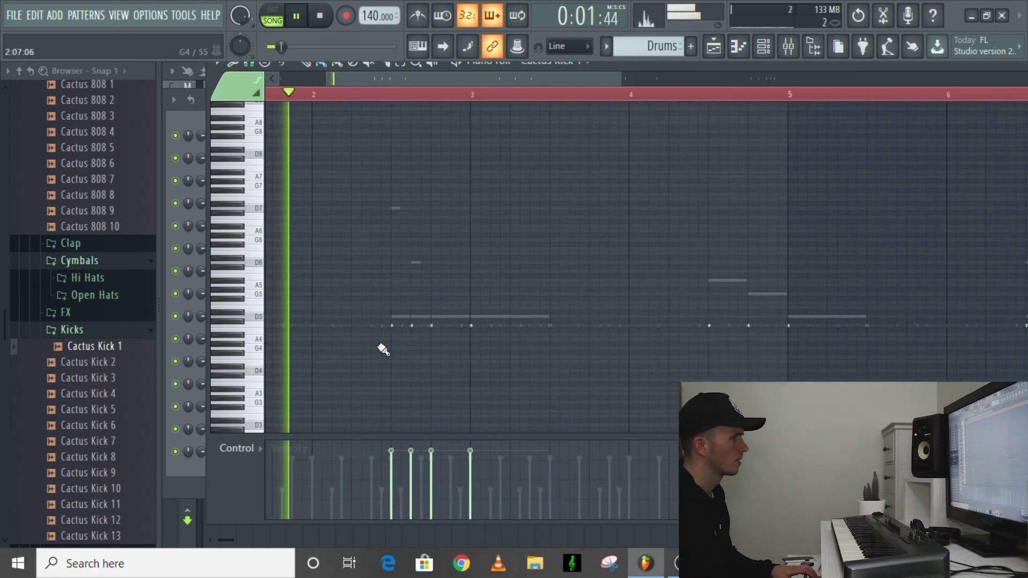
{"action": "right_click", "coordinate": [414, 326]}
{"action": "right_click", "coordinate": [435, 325]}
{"action": "key", "text": "space"}
{"action": "left_click", "coordinate": [378, 97]}
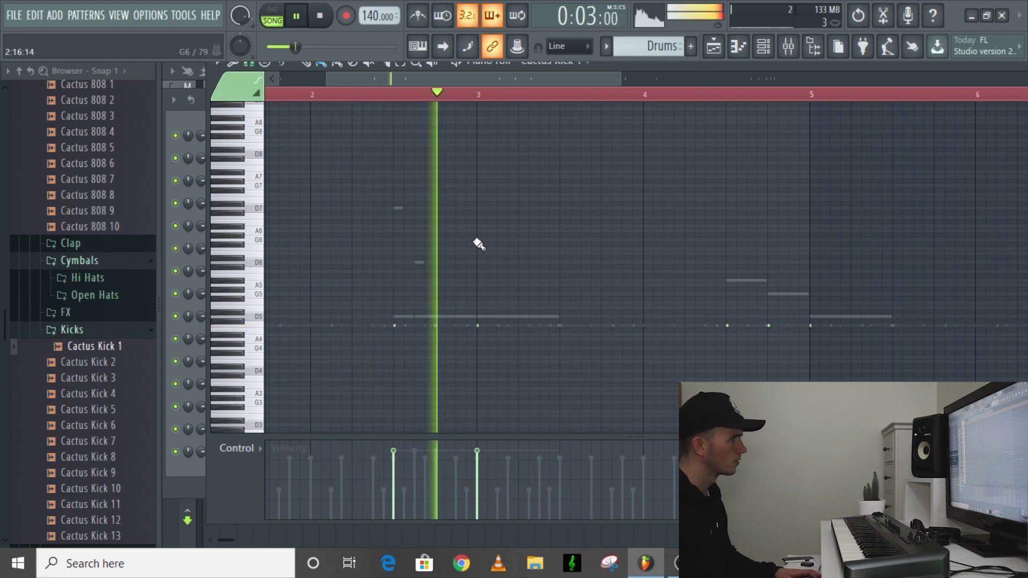
{"action": "scroll", "coordinate": [585, 394], "scroll_direction": "down", "scroll_amount": 2}
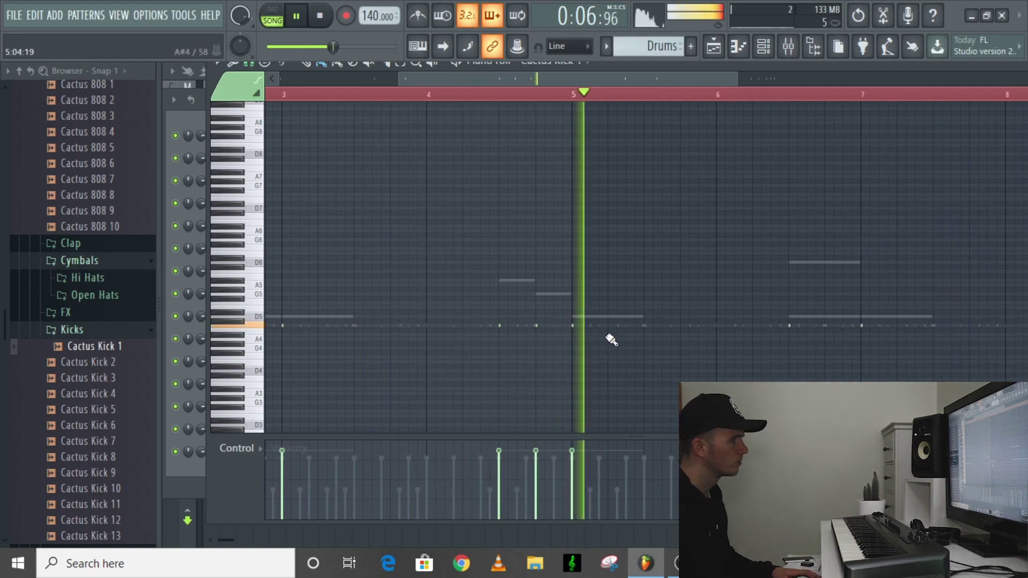
{"action": "scroll", "coordinate": [672, 362], "scroll_direction": "down", "scroll_amount": 1}
Step: Adjust the Cactus 808 1 channel volume slightly and lower the velocity of all Cactus Kick 1 notes a little
{"action": "left_click", "coordinate": [788, 46]}
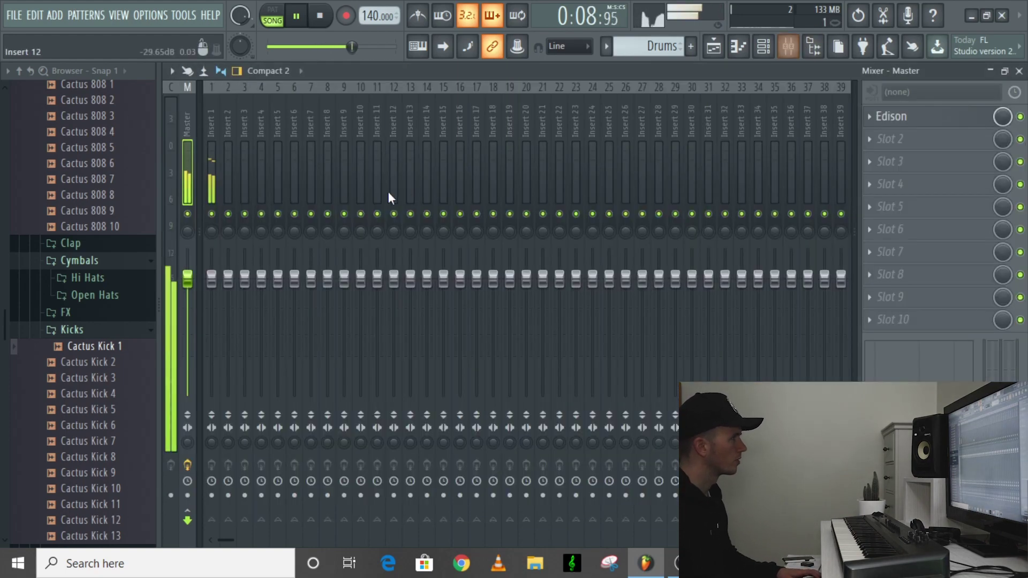
{"action": "left_click", "coordinate": [788, 54]}
{"action": "left_click", "coordinate": [713, 58]}
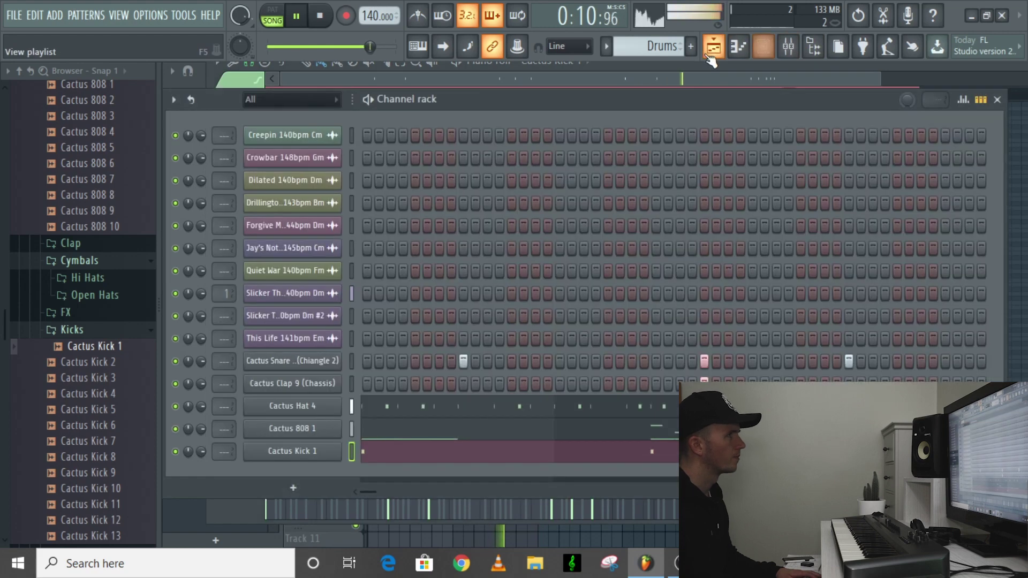
{"action": "left_click_drag", "start_coordinate": [200, 428], "coordinate": [201, 431]}
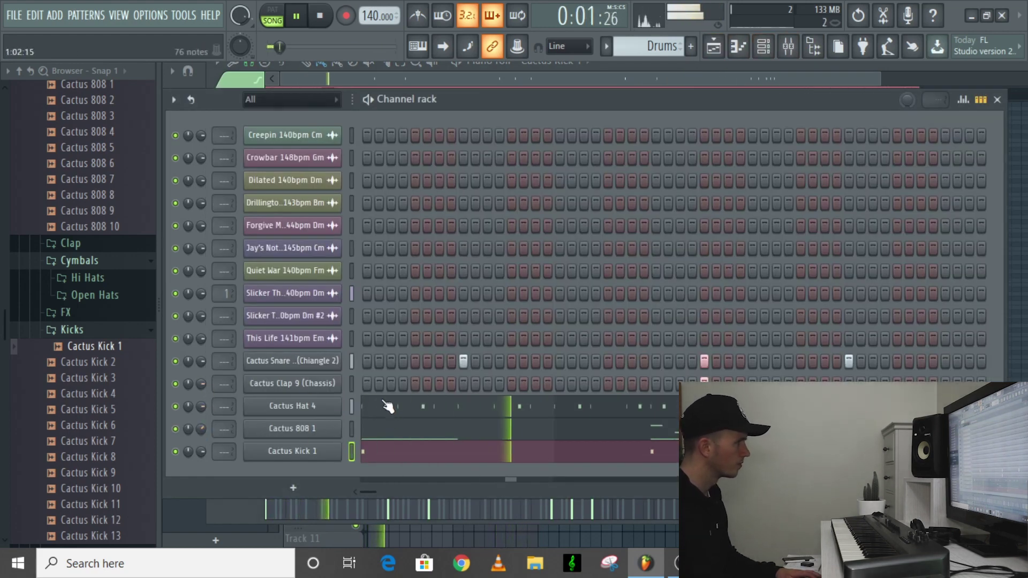
{"action": "left_click", "coordinate": [406, 451]}
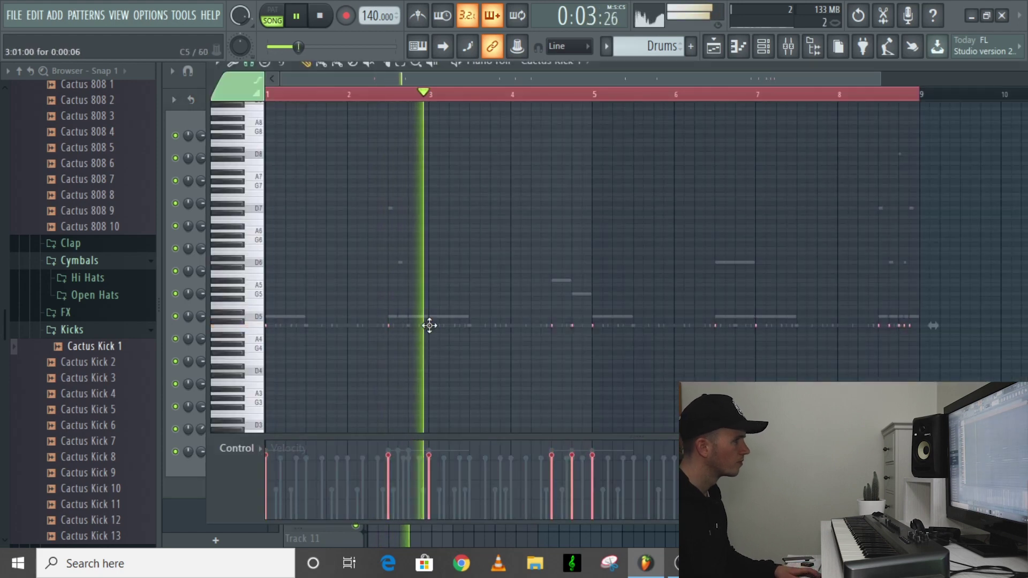
{"action": "scroll", "coordinate": [603, 345], "scroll_direction": "up", "scroll_amount": 2}
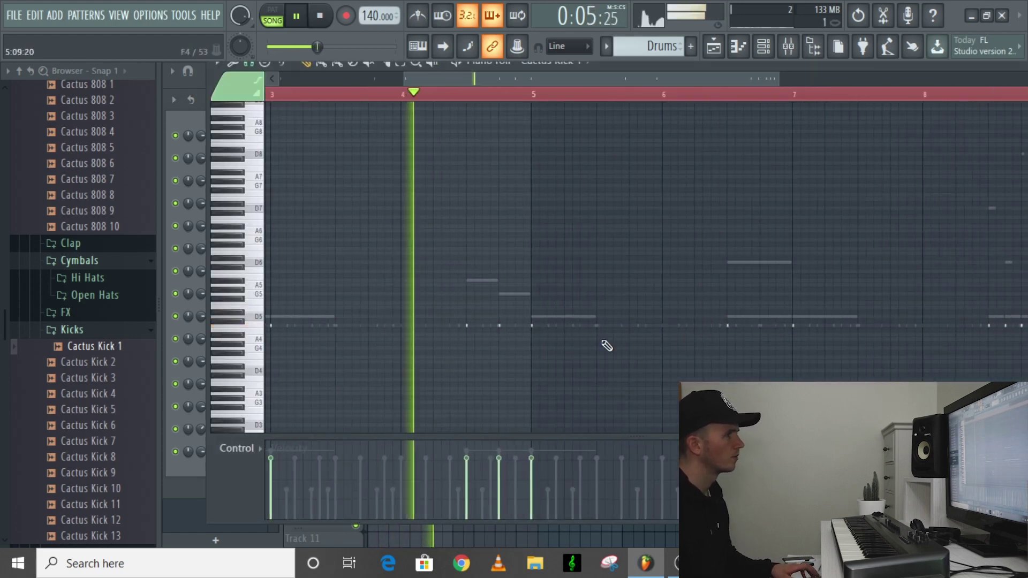
Step: Remove the kicks at 8:13 and 8:14 so bar 8 keeps only 8:09, 8:11 and 8:15, and audition the bar
{"action": "left_click_drag", "start_coordinate": [551, 85], "coordinate": [653, 89]}
{"action": "scroll", "coordinate": [807, 328], "scroll_direction": "up", "scroll_amount": 2}
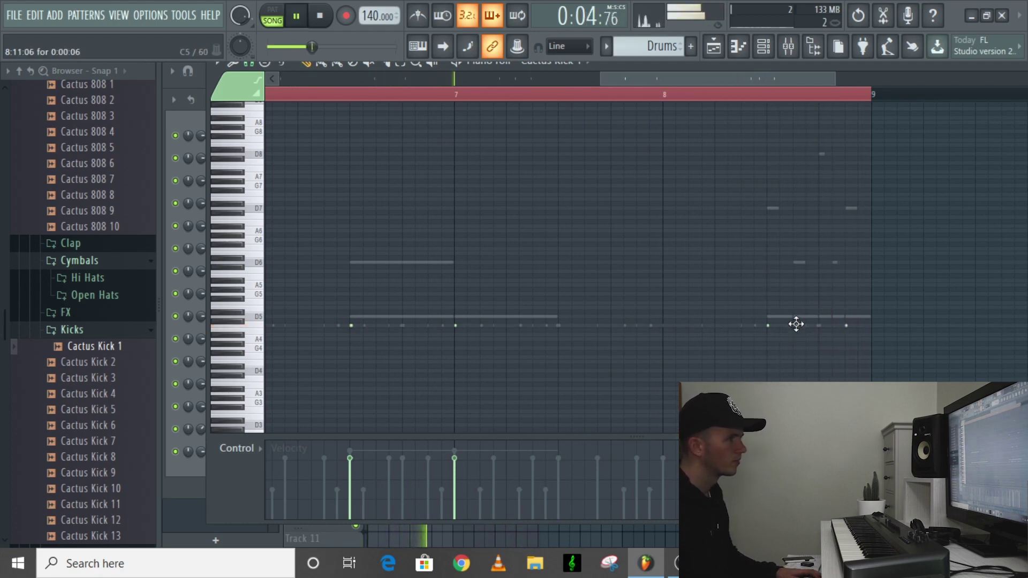
{"action": "left_click", "coordinate": [666, 94]}
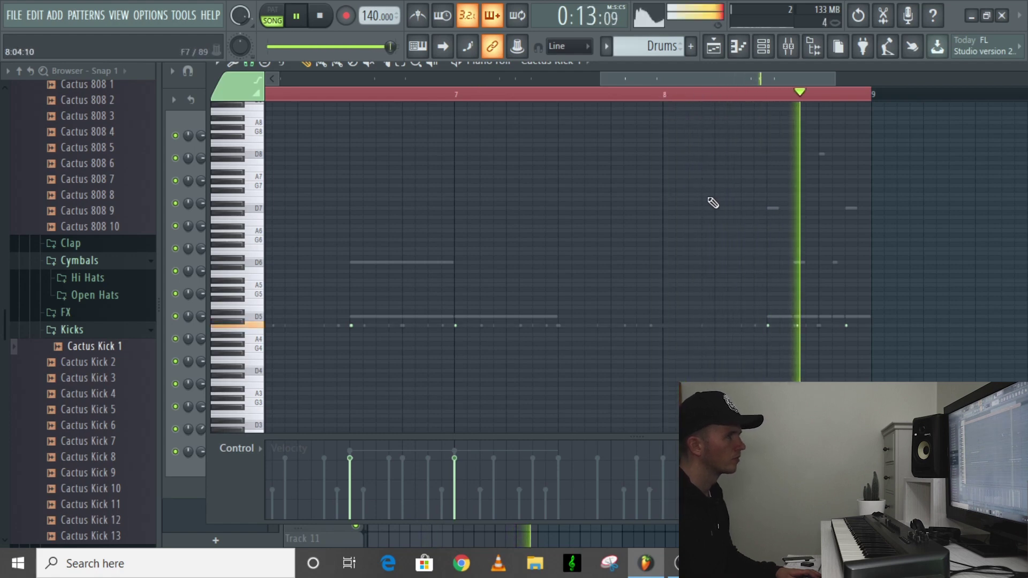
{"action": "scroll", "coordinate": [797, 325], "scroll_direction": "up", "scroll_amount": 3}
{"action": "left_click", "coordinate": [796, 326]}
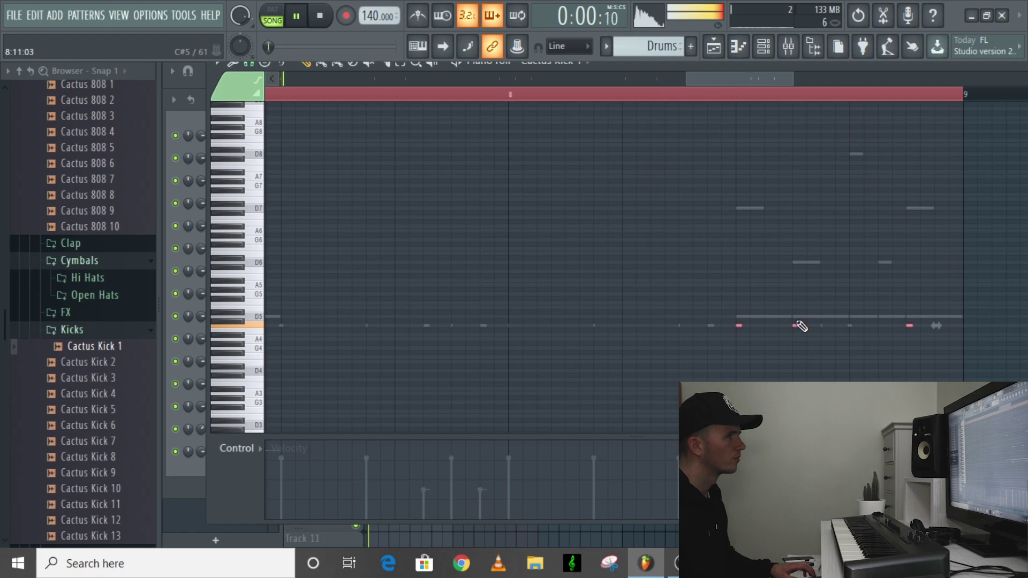
Step: Audition the open hat samples of the drum kit and add Cactus Open Hat 10 as a new channel
{"action": "left_click", "coordinate": [788, 47]}
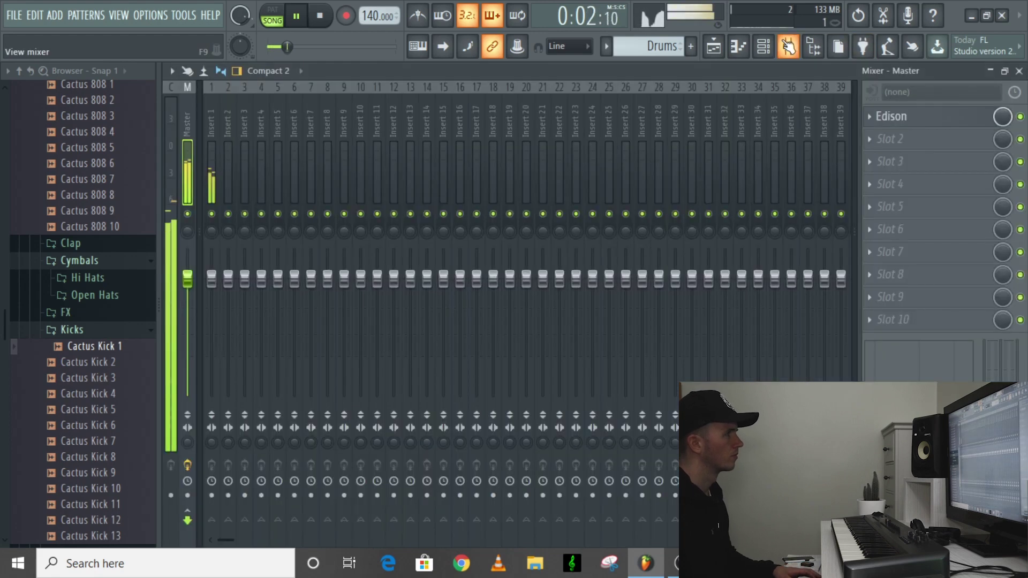
{"action": "left_click", "coordinate": [762, 47]}
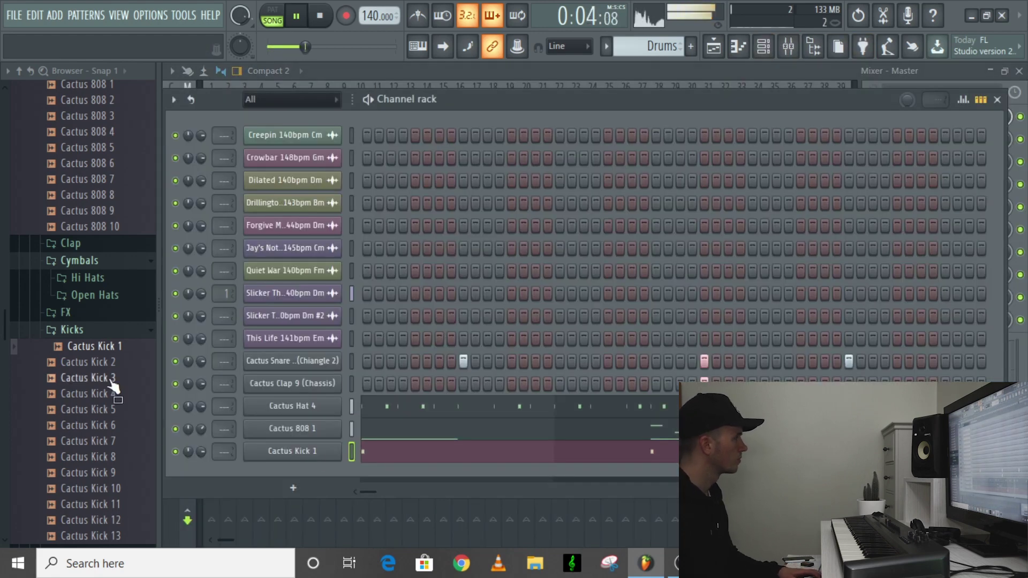
{"action": "left_click", "coordinate": [101, 330]}
{"action": "left_click", "coordinate": [101, 296]}
{"action": "left_click", "coordinate": [88, 390]}
{"action": "left_click", "coordinate": [121, 425]}
{"action": "left_click", "coordinate": [122, 439]}
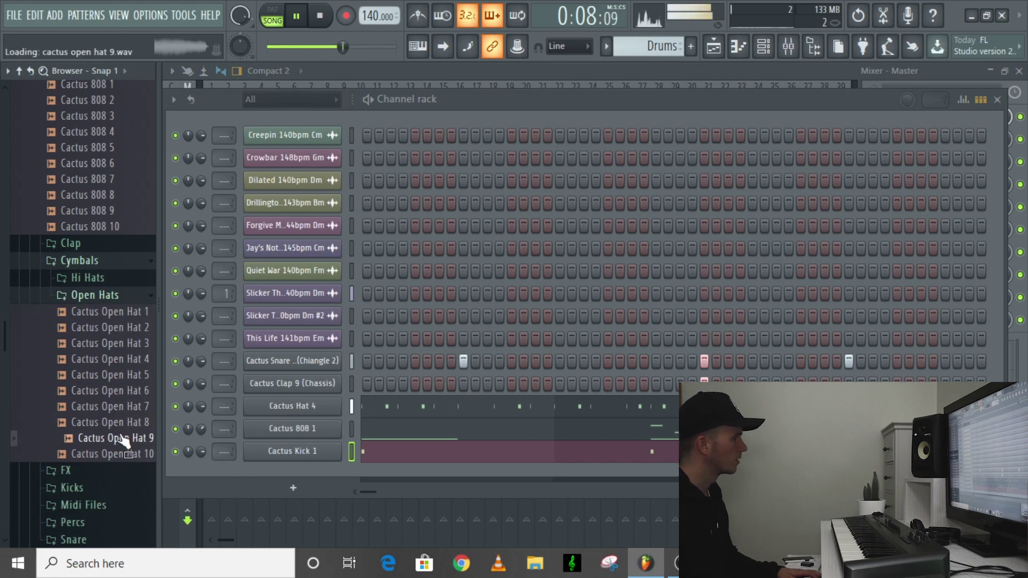
{"action": "left_click", "coordinate": [120, 423]}
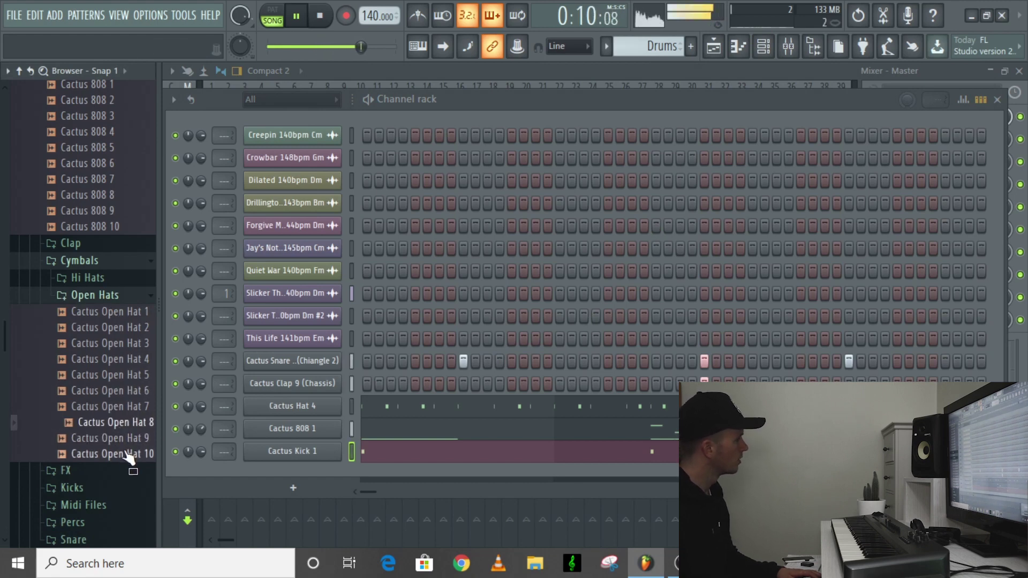
{"action": "left_click_drag", "start_coordinate": [124, 453], "coordinate": [344, 474]}
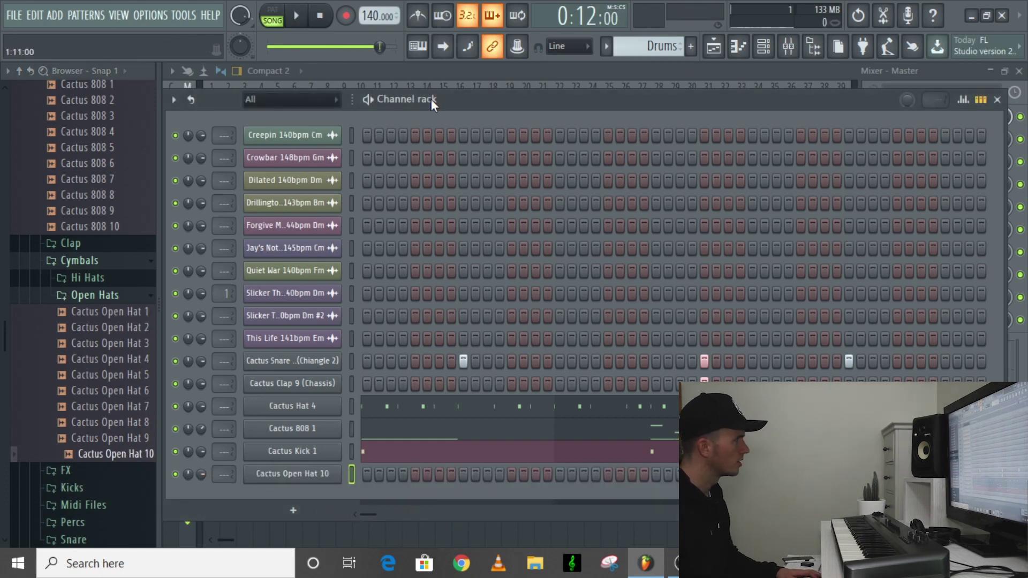
Step: Place a Cactus Open Hat 10 hit at 1:05 and set the channel to cut itself
{"action": "key", "text": "space"}
{"action": "left_click", "coordinate": [415, 473]}
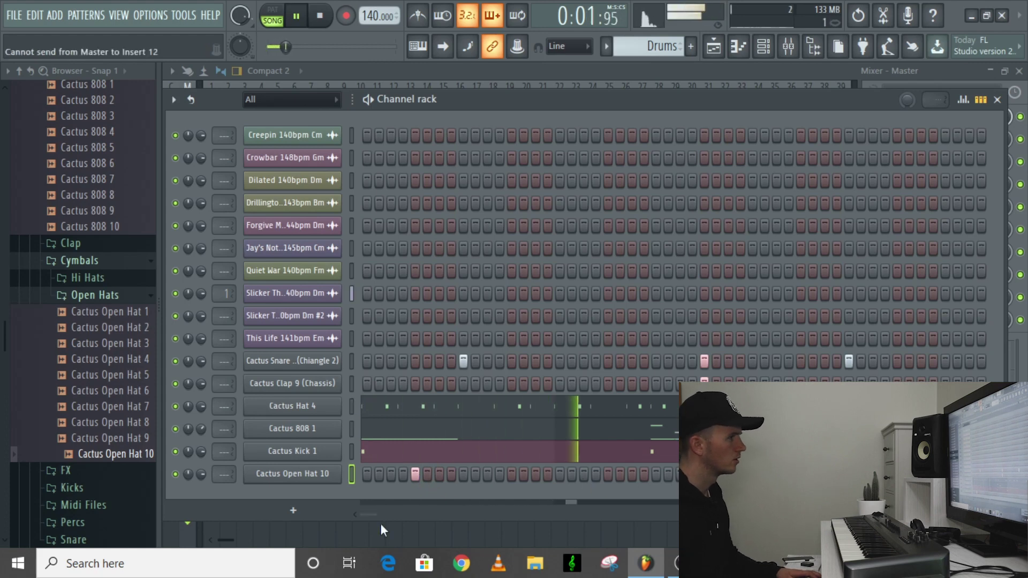
{"action": "key", "text": "space"}
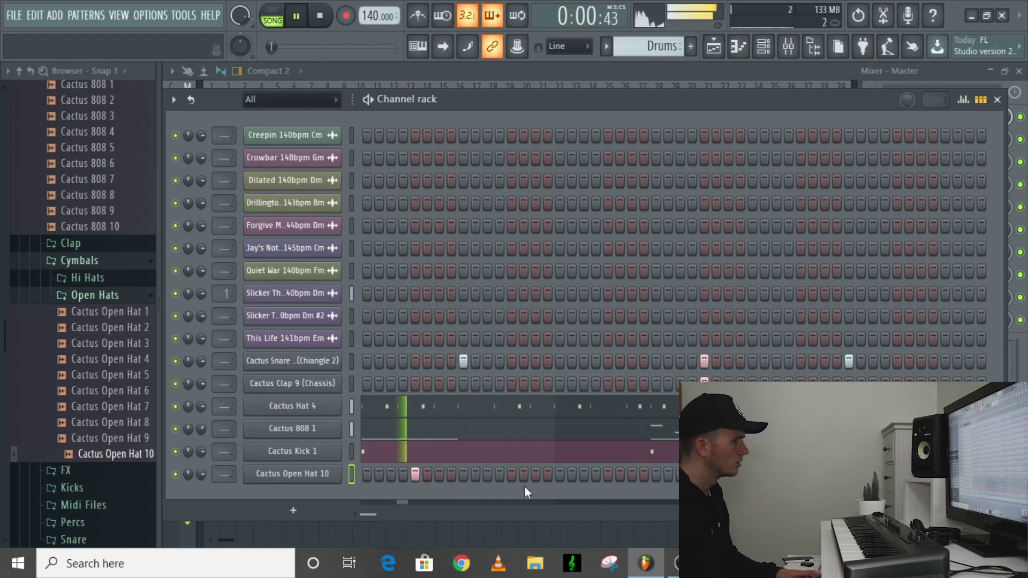
{"action": "right_click", "coordinate": [309, 475]}
{"action": "left_click", "coordinate": [440, 430]}
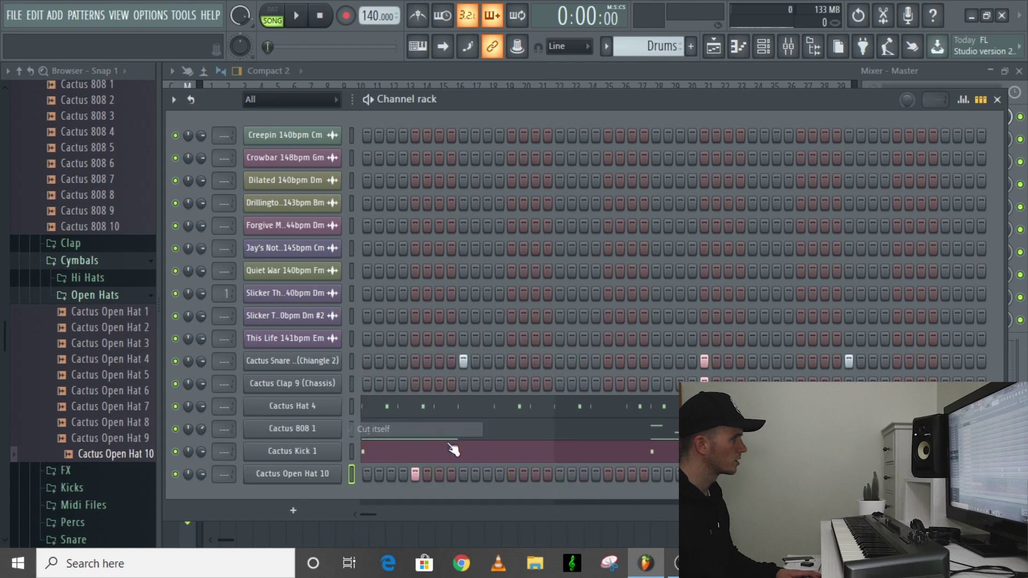
Step: Add Cactus Open Hat 10 hits at 2:11 and 2:13 and drop the velocity of the 2:13 hit to nearly zero
{"action": "key", "text": "space"}
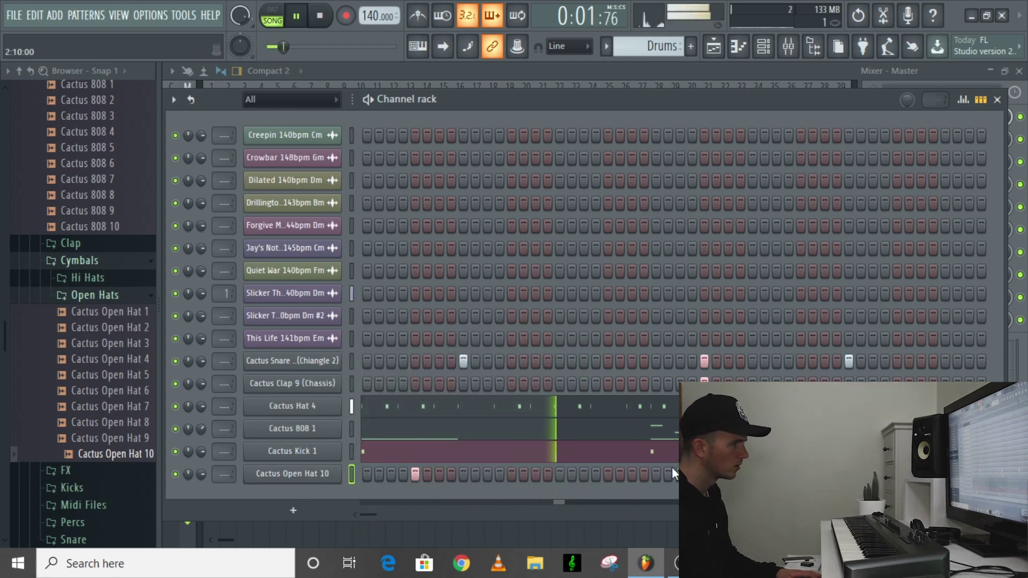
{"action": "key", "text": "space"}
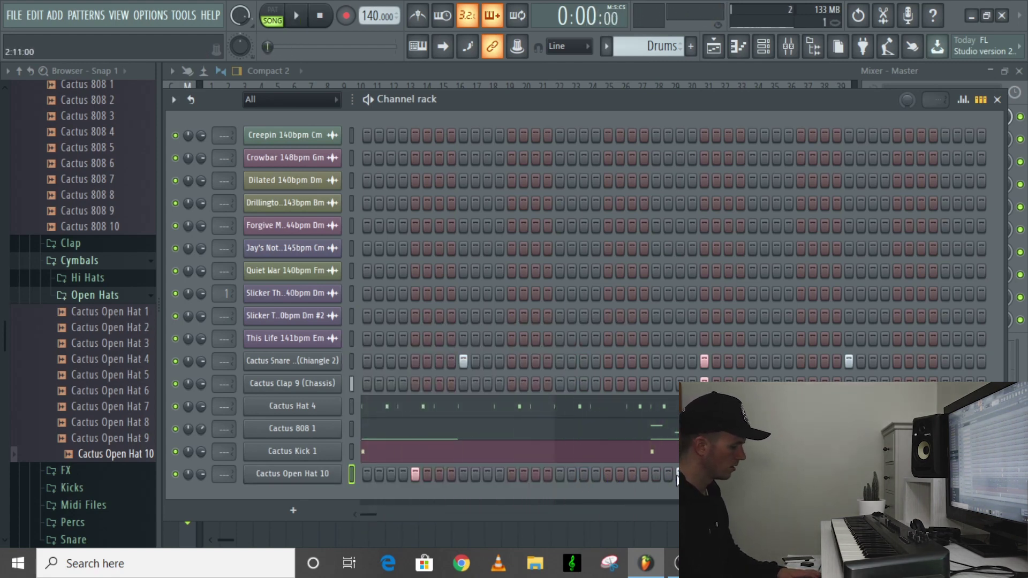
{"action": "key", "text": "F7"}
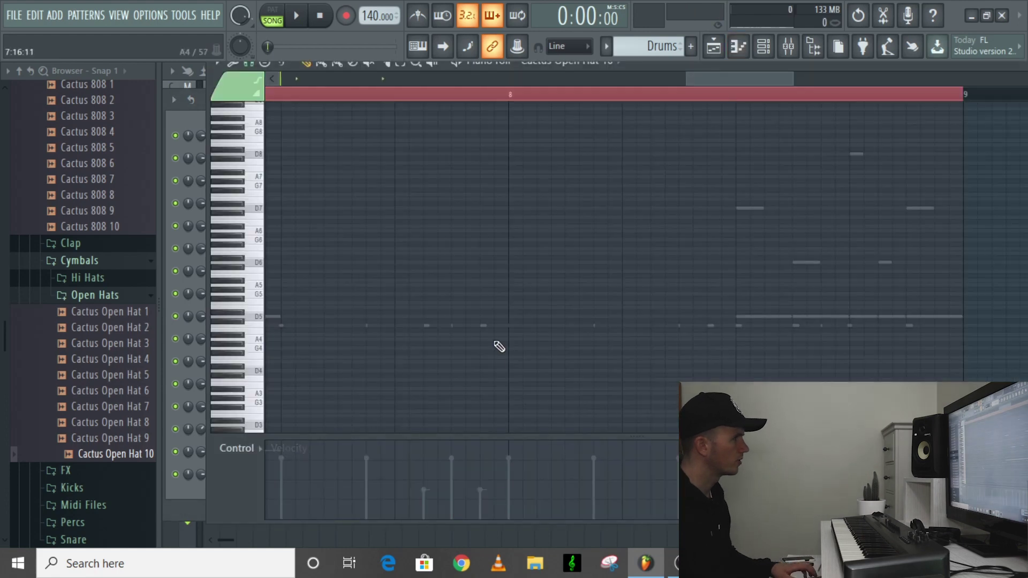
{"action": "scroll", "coordinate": [499, 346], "scroll_direction": "down", "scroll_amount": 5}
{"action": "key", "text": "space"}
{"action": "key", "text": "space"}
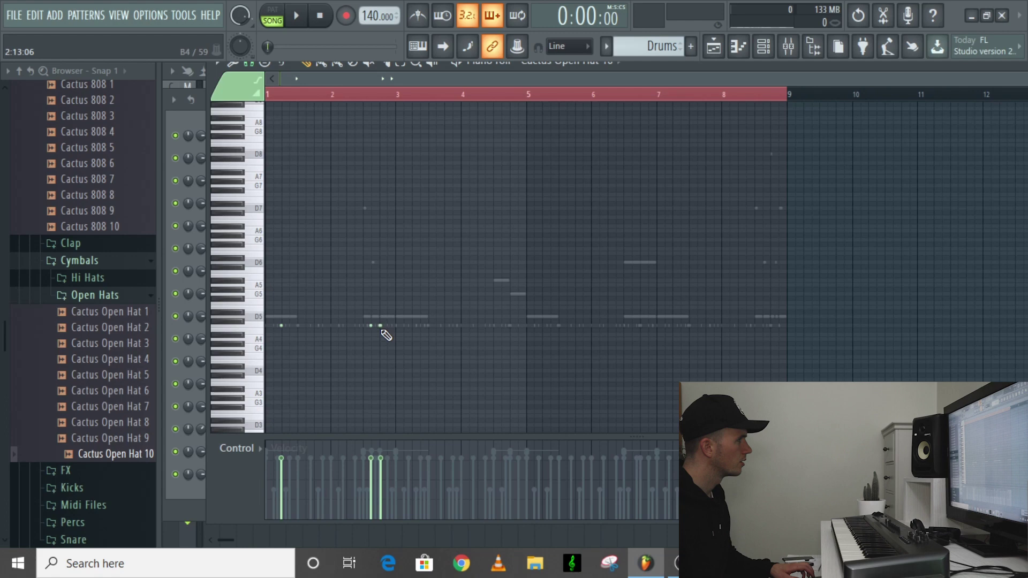
{"action": "scroll", "coordinate": [380, 327], "scroll_direction": "up", "scroll_amount": 5}
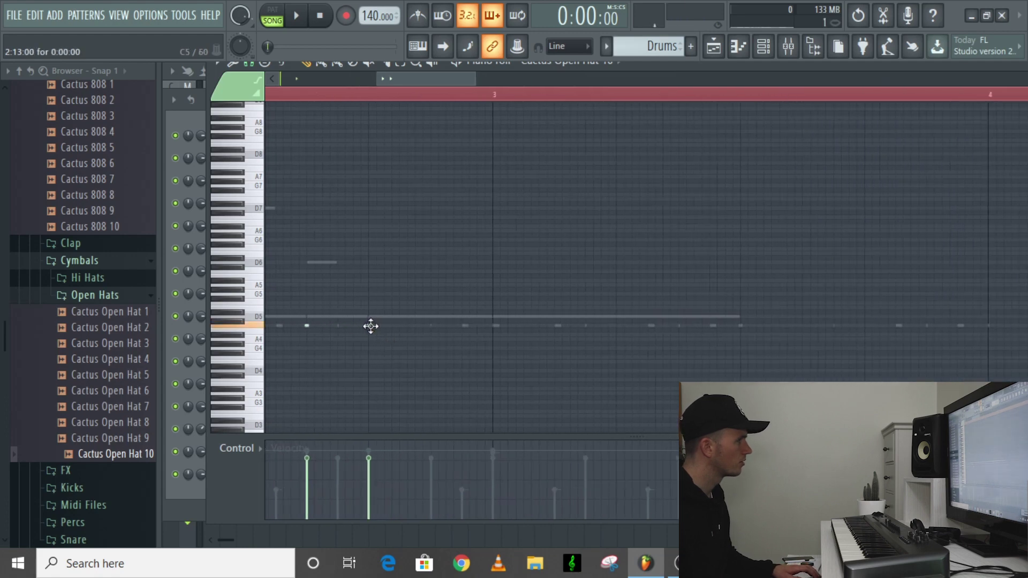
{"action": "scroll", "coordinate": [371, 326], "scroll_direction": "down", "scroll_amount": 5, "text": "alt"}
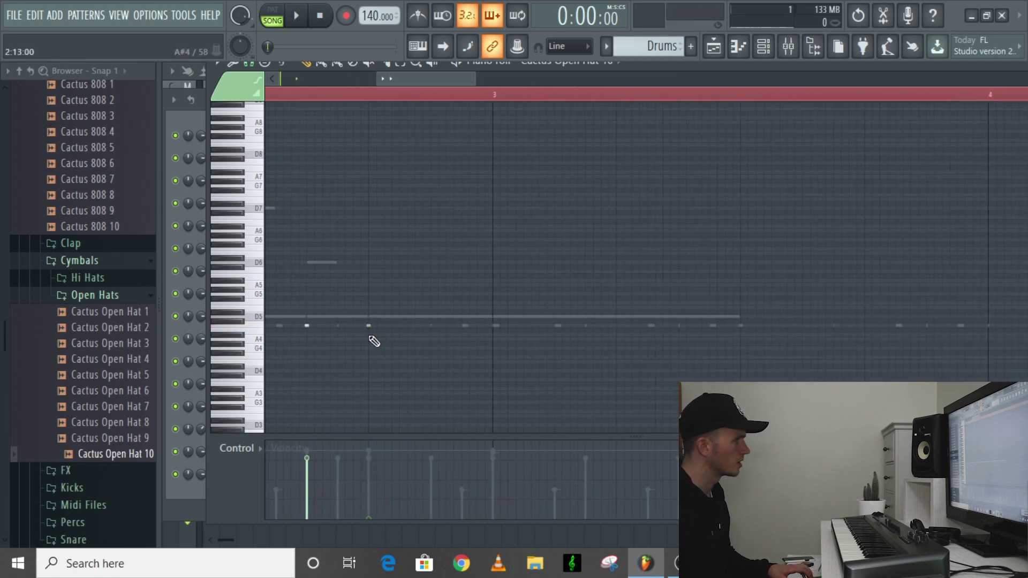
Step: Copy the open hats of bars 1 and 2 to bars 5 and 6 and audition the pattern
{"action": "scroll", "coordinate": [374, 341], "scroll_direction": "down", "scroll_amount": 5}
{"action": "key", "text": "space"}
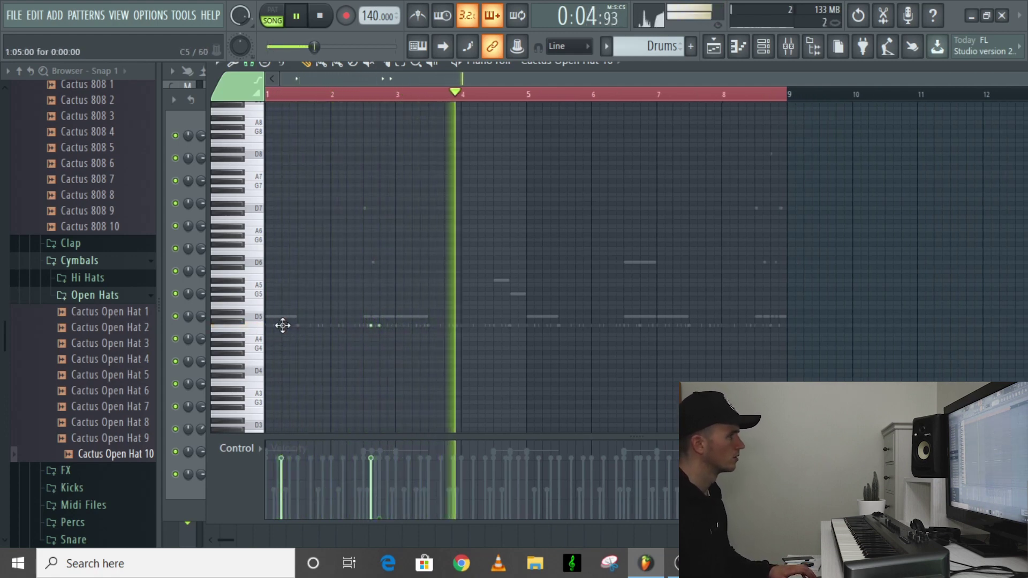
{"action": "key", "text": "space"}
{"action": "key", "text": "space"}
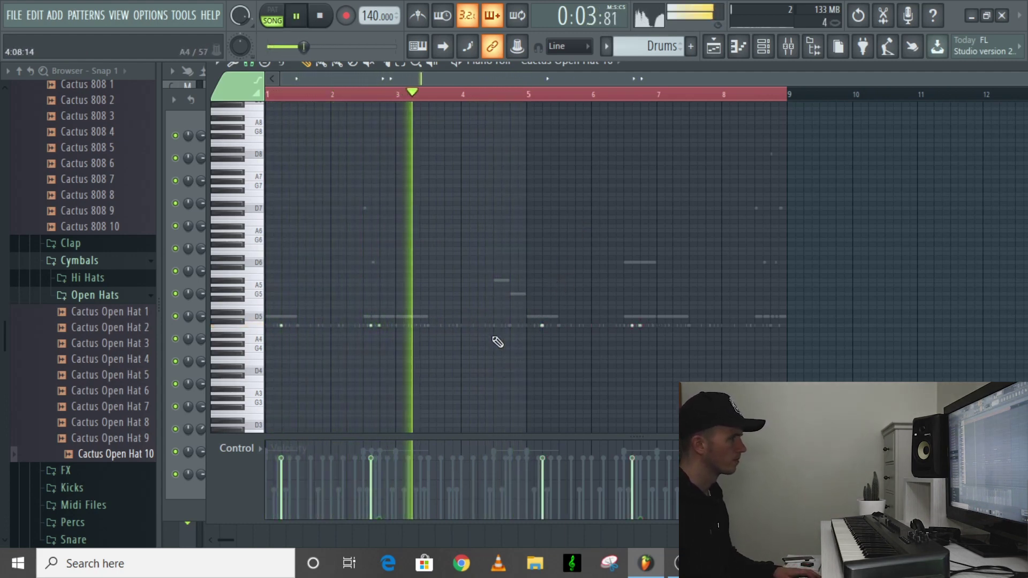
Step: Add an open hat in bar 4, position it at 4:11 and audition it against the loop
{"action": "scroll", "coordinate": [498, 341], "scroll_direction": "up", "scroll_amount": 3, "text": "ctrl"}
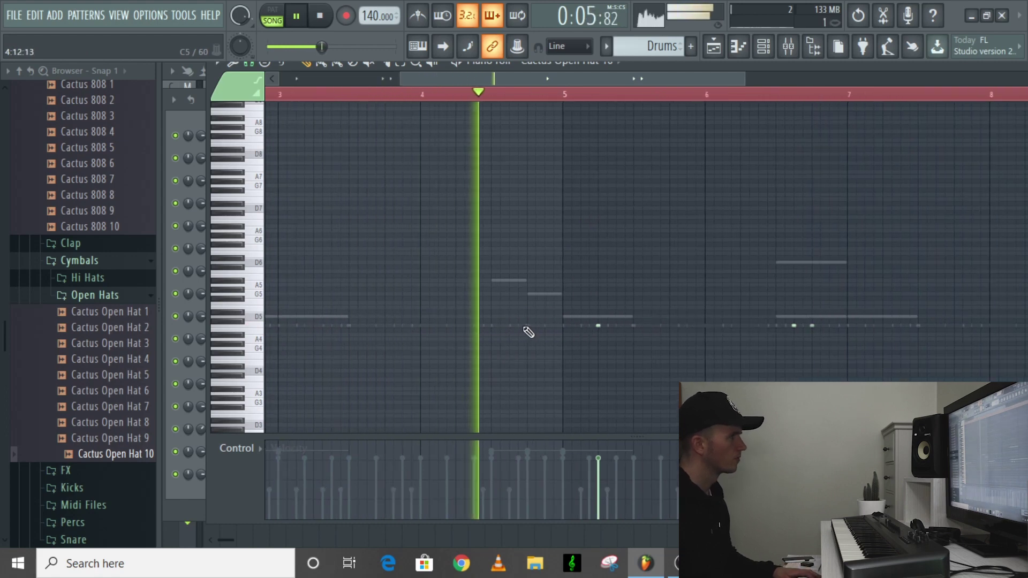
{"action": "left_click", "coordinate": [507, 325]}
{"action": "key", "text": "space"}
{"action": "key", "text": "space"}
{"action": "key", "text": "space"}
{"action": "key", "text": "space"}
{"action": "left_click", "coordinate": [509, 326]}
{"action": "left_click_drag", "start_coordinate": [509, 327], "coordinate": [513, 328]}
{"action": "key", "text": "space"}
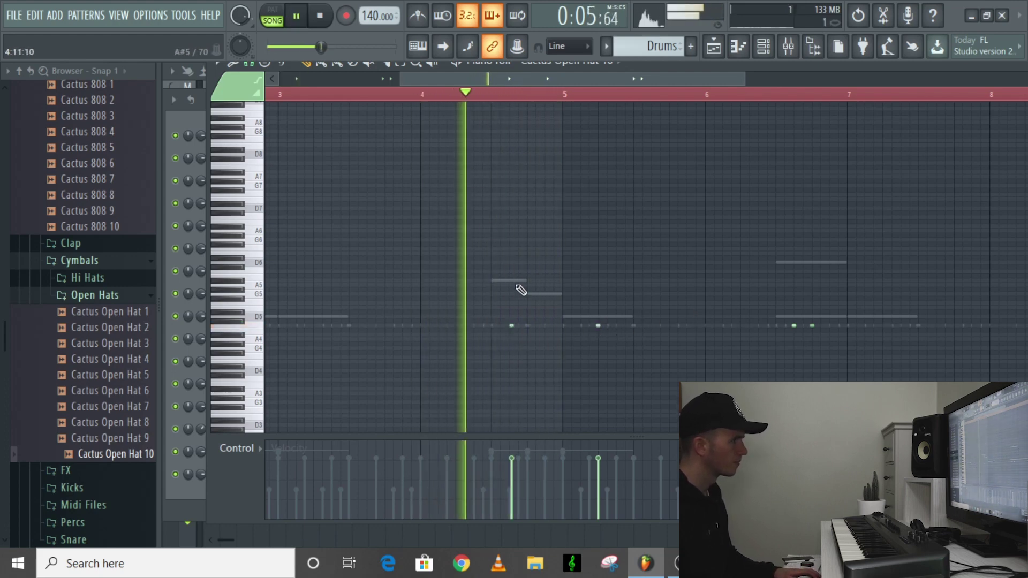
Step: Replace the open hats in bars 5 to 8 with a copy of bars 1 to 4, aligned to 5:05, 6:11, 6:13 and 8:11
{"action": "scroll", "coordinate": [565, 319], "scroll_direction": "down", "scroll_amount": 3}
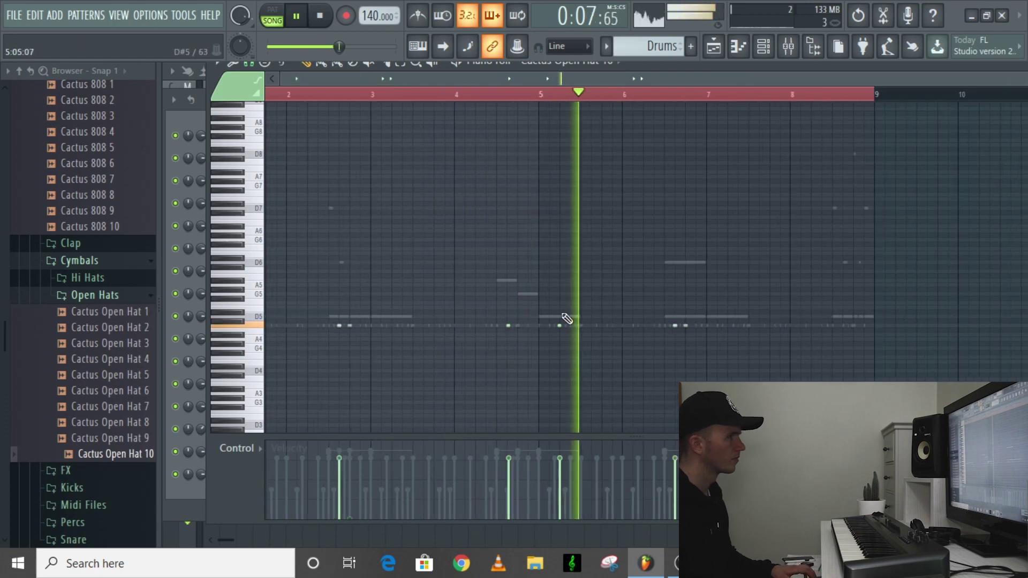
{"action": "right_click", "coordinate": [542, 326]}
{"action": "right_click", "coordinate": [632, 325]}
{"action": "key", "text": "space"}
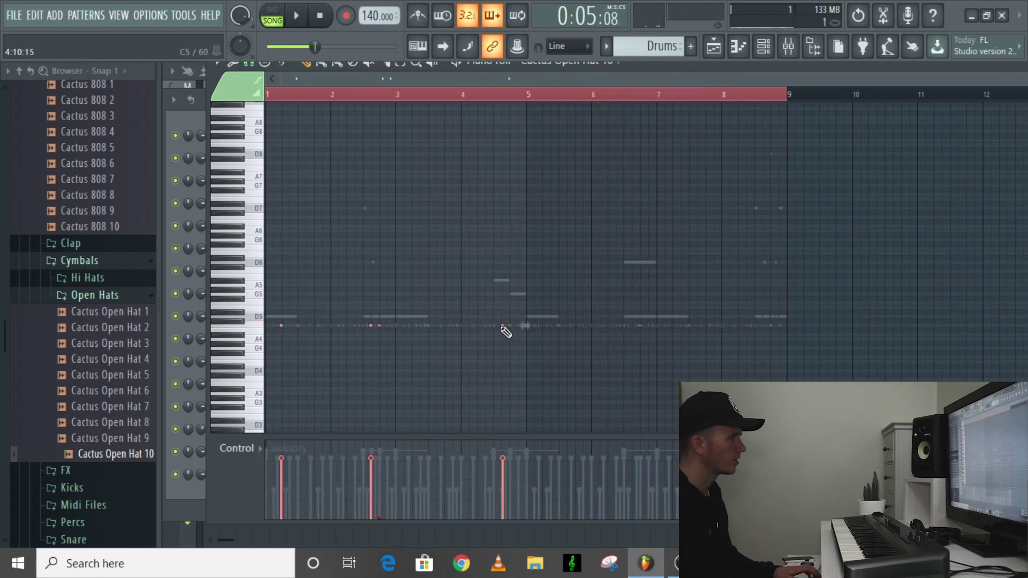
{"action": "left_click", "coordinate": [522, 326]}
{"action": "left_click", "coordinate": [611, 326]}
{"action": "left_click", "coordinate": [743, 327]}
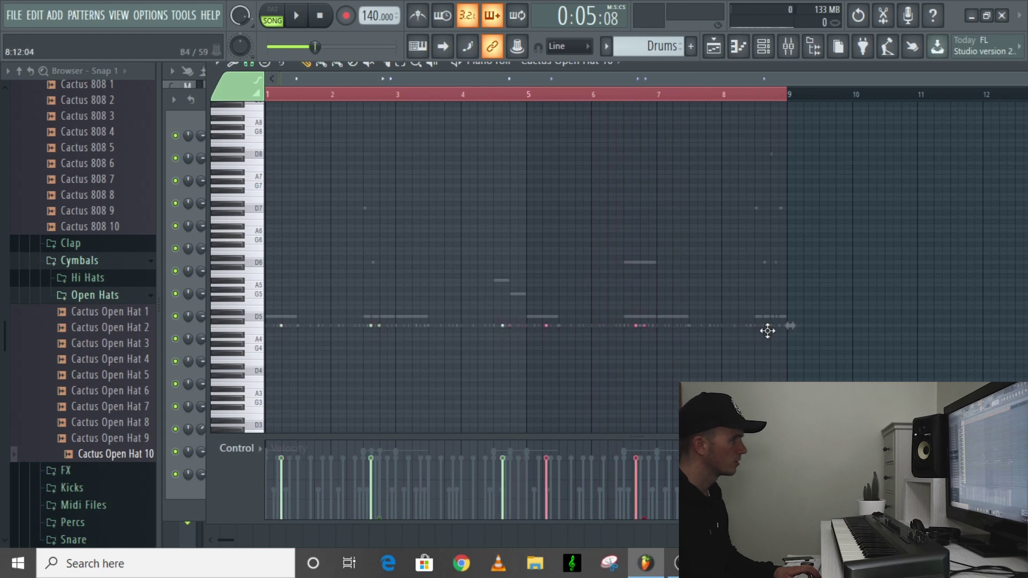
{"action": "scroll", "coordinate": [517, 383], "scroll_direction": "up", "scroll_amount": 5}
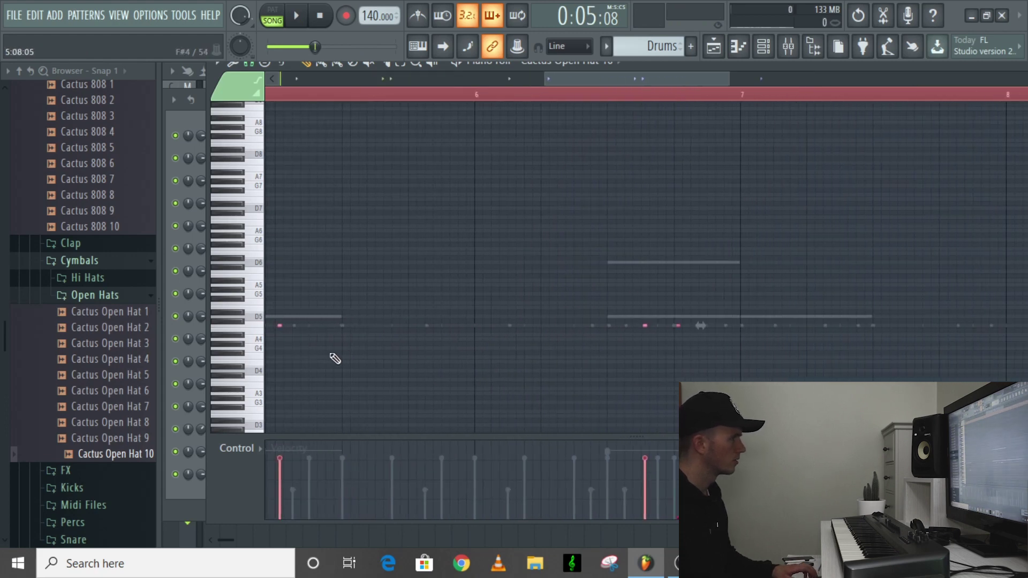
{"action": "scroll", "coordinate": [289, 368], "scroll_direction": "up", "scroll_amount": 3}
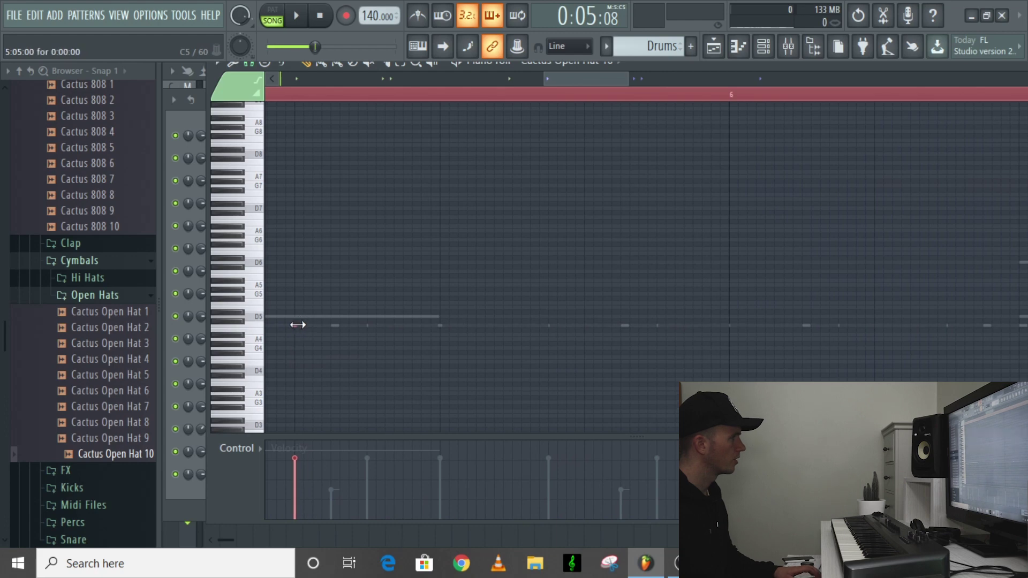
{"action": "scroll", "coordinate": [456, 301], "scroll_direction": "down", "scroll_amount": 8}
{"action": "key", "text": "space"}
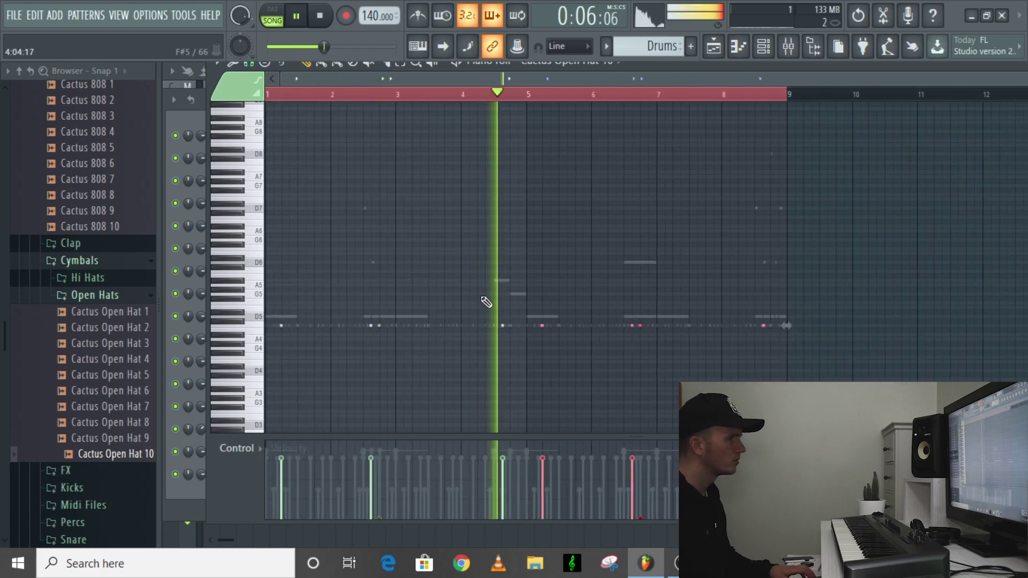
Step: Audition the percussion samples of the kit and add Cactus Perc 3 as a new channel
{"action": "left_click", "coordinate": [764, 46]}
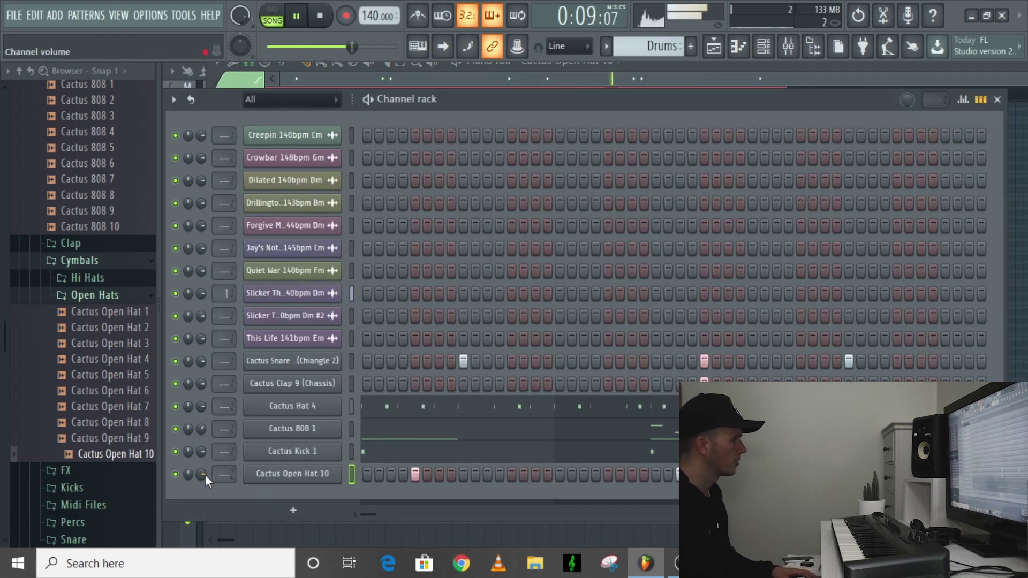
{"action": "left_click", "coordinate": [96, 523]}
{"action": "scroll", "coordinate": [133, 459], "scroll_direction": "down", "scroll_amount": 5}
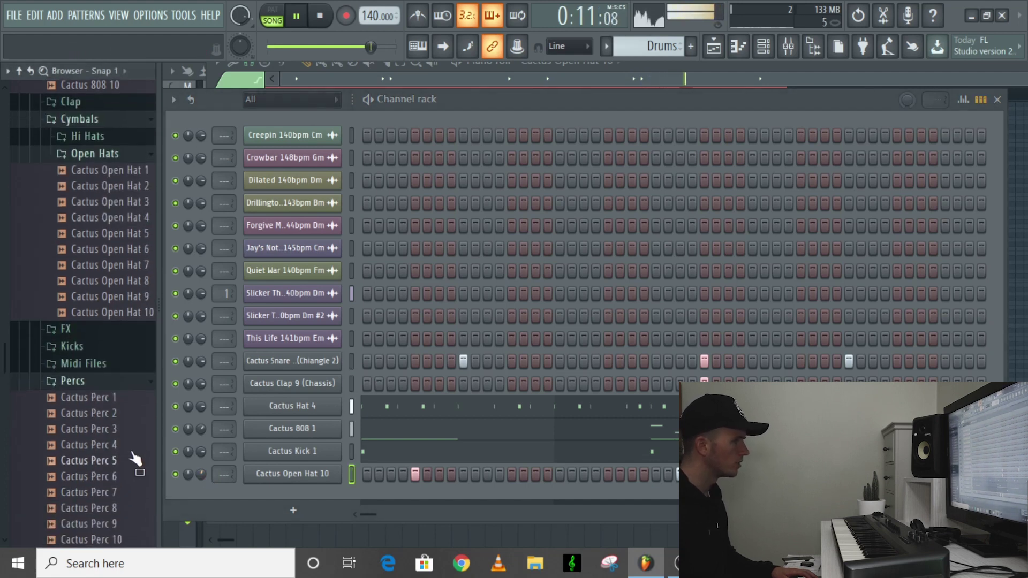
{"action": "left_click", "coordinate": [120, 381]}
{"action": "left_click", "coordinate": [129, 365]}
{"action": "left_click", "coordinate": [129, 351]}
{"action": "left_click", "coordinate": [128, 335]}
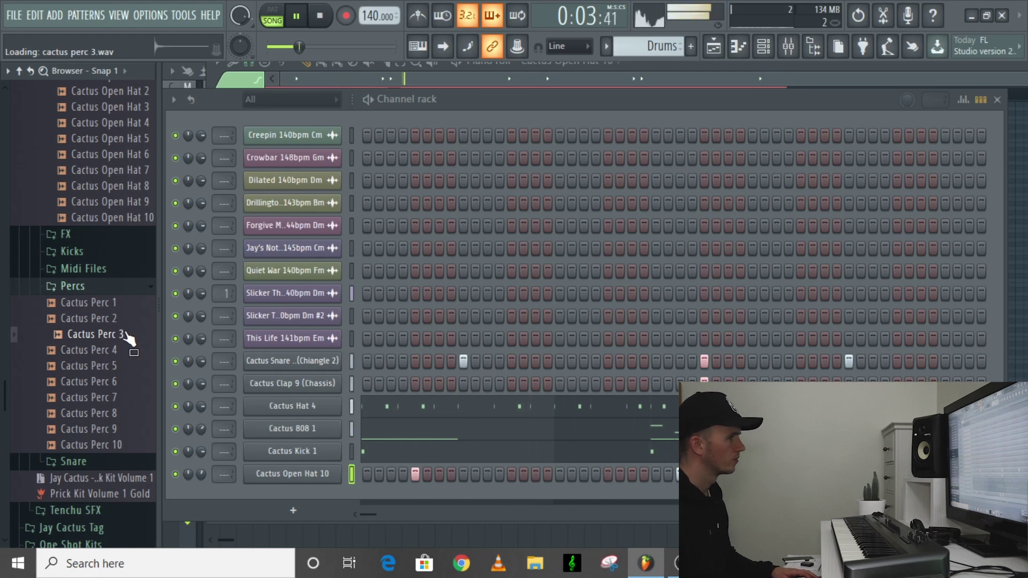
{"action": "left_click_drag", "start_coordinate": [129, 336], "coordinate": [362, 490]}
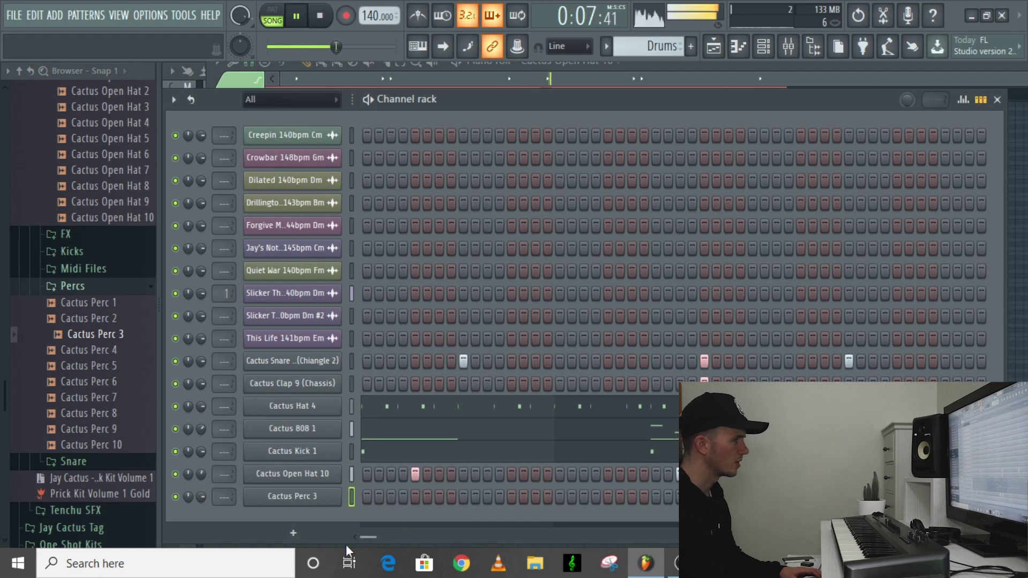
Step: Restart playback and adjust the Cactus Open Hat 10 channel volume slightly
{"action": "key", "text": "space"}
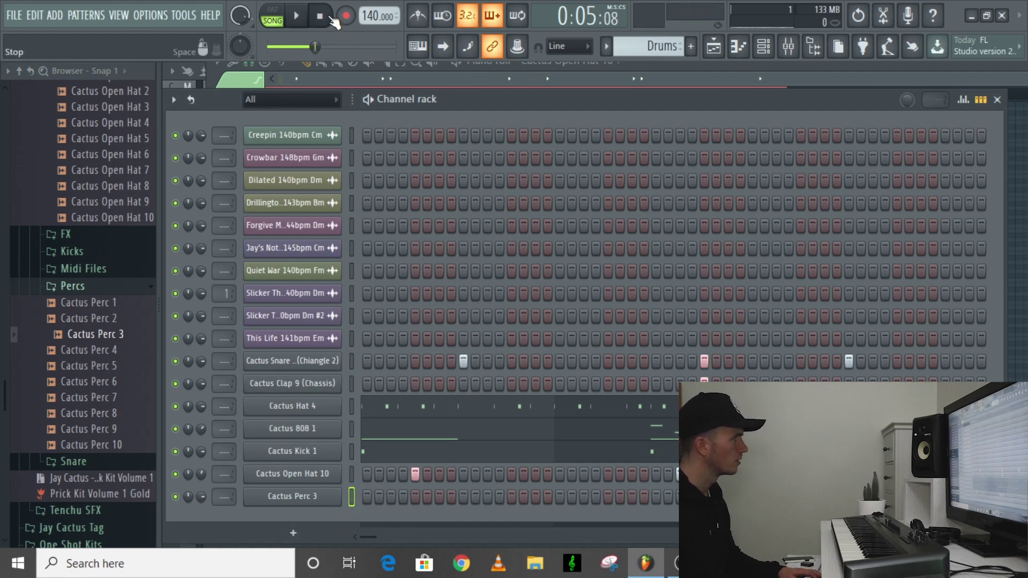
{"action": "key", "text": "space"}
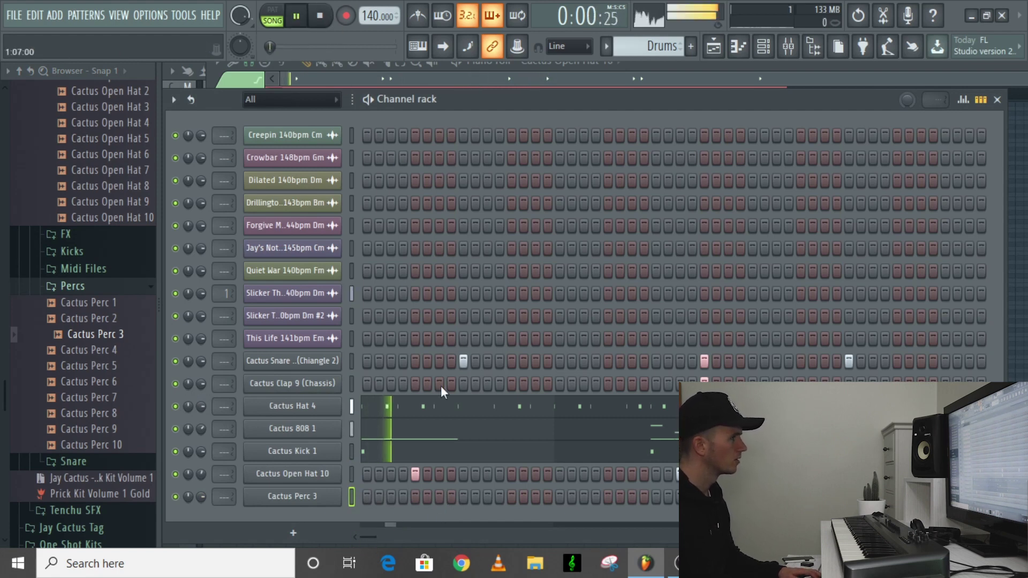
{"action": "left_click_drag", "start_coordinate": [201, 474], "coordinate": [202, 475]}
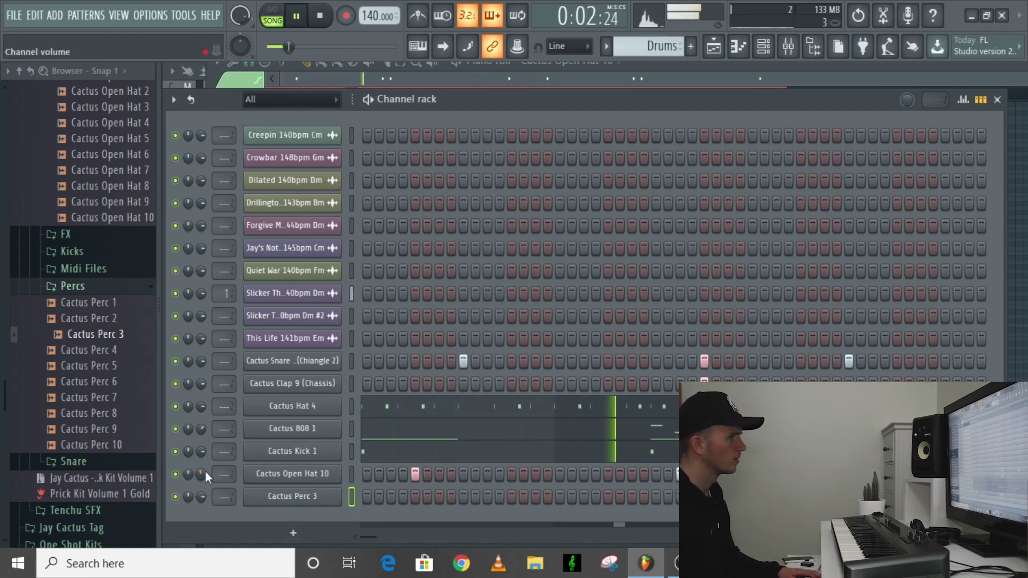
Step: Place Cactus Perc 3 hits at 2:07 and 6:07 in the Drums pattern
{"action": "left_click", "coordinate": [630, 497]}
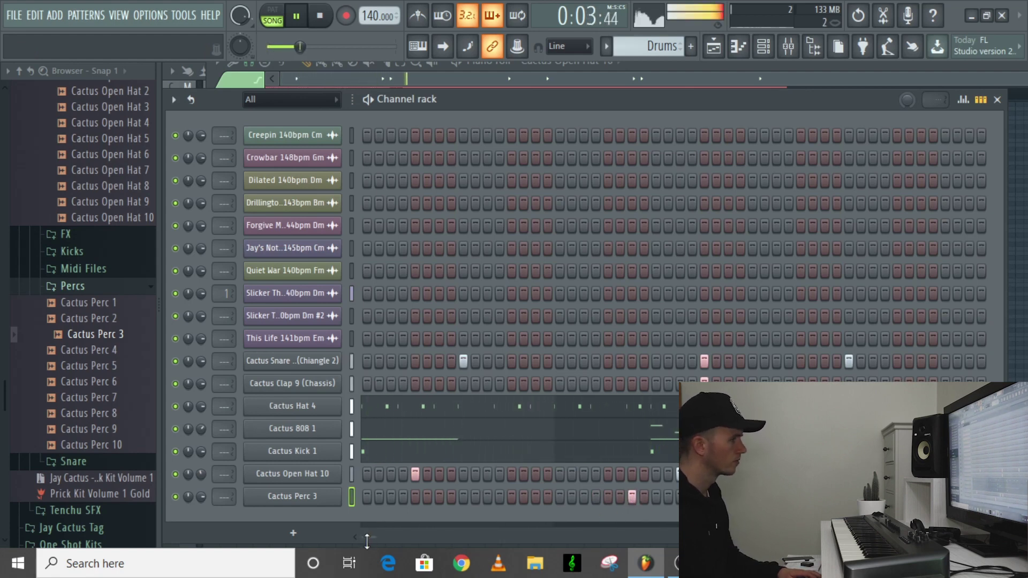
{"action": "left_click_drag", "start_coordinate": [366, 538], "coordinate": [371, 537]}
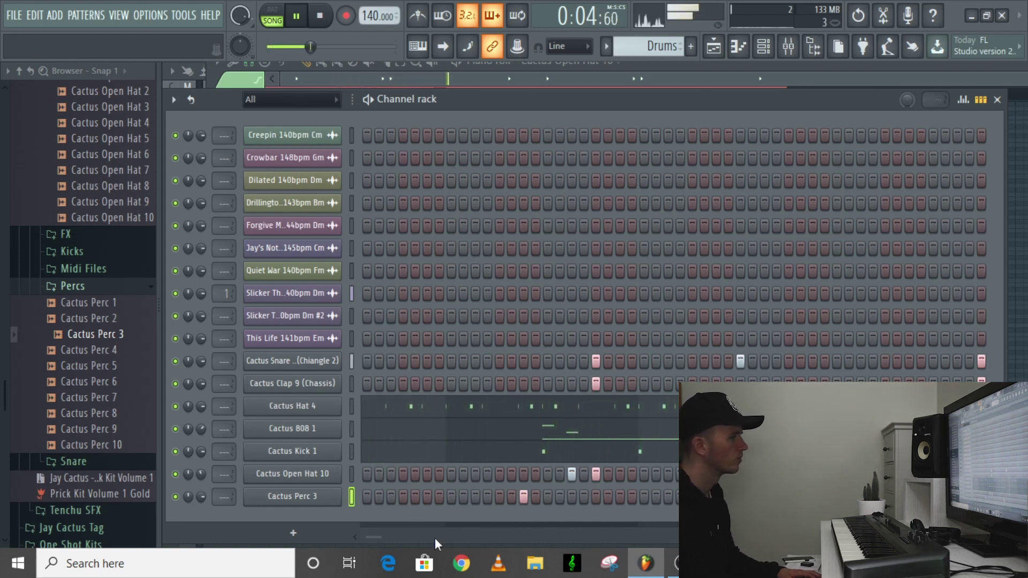
{"action": "left_click_drag", "start_coordinate": [373, 537], "coordinate": [397, 538]}
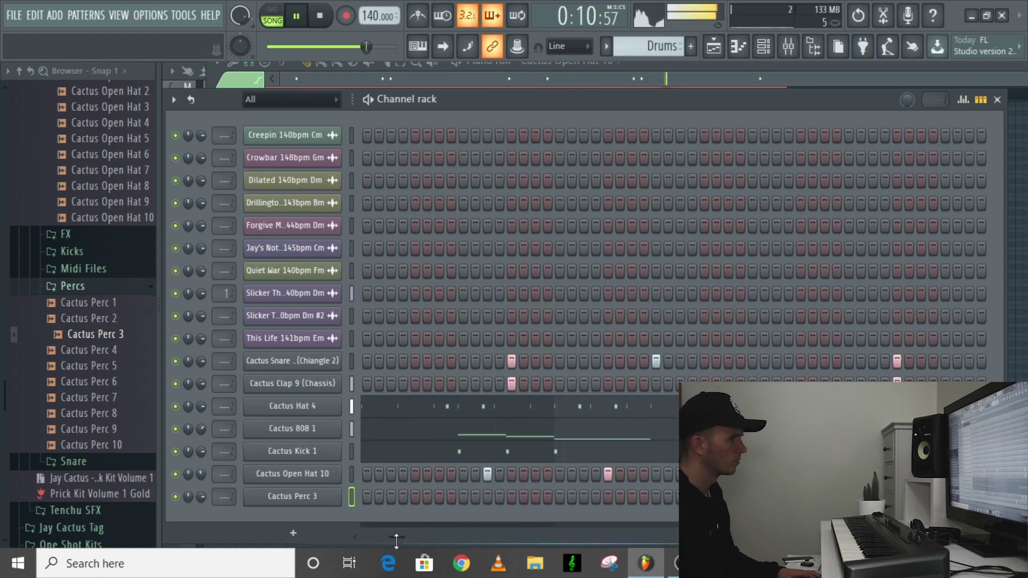
{"action": "left_click_drag", "start_coordinate": [397, 539], "coordinate": [407, 541]}
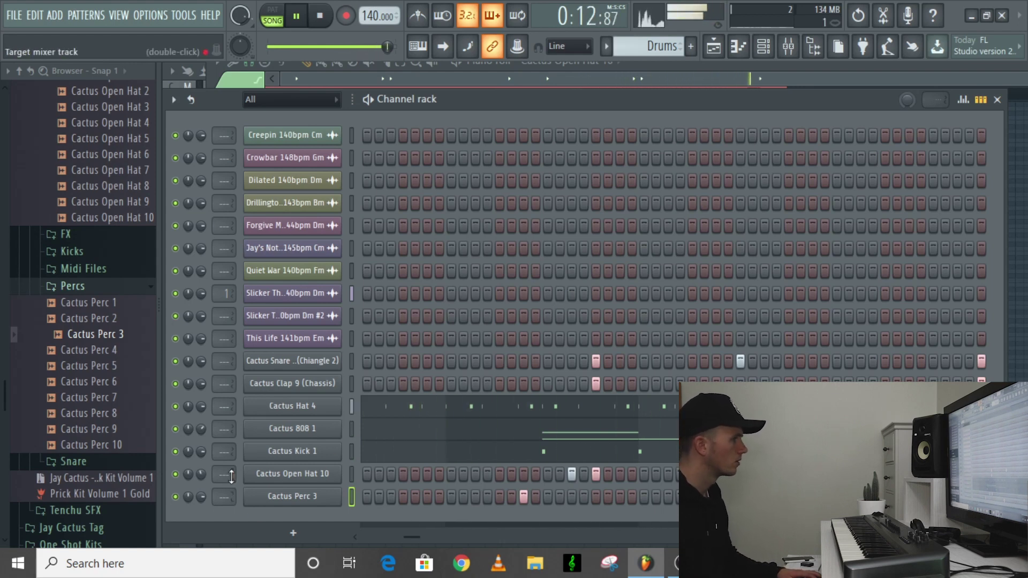
Step: Move the Drums clip to bars 9 to 16 in the playlist and copy the Slicker Than You loop to bar 9
{"action": "left_click", "coordinate": [726, 49]}
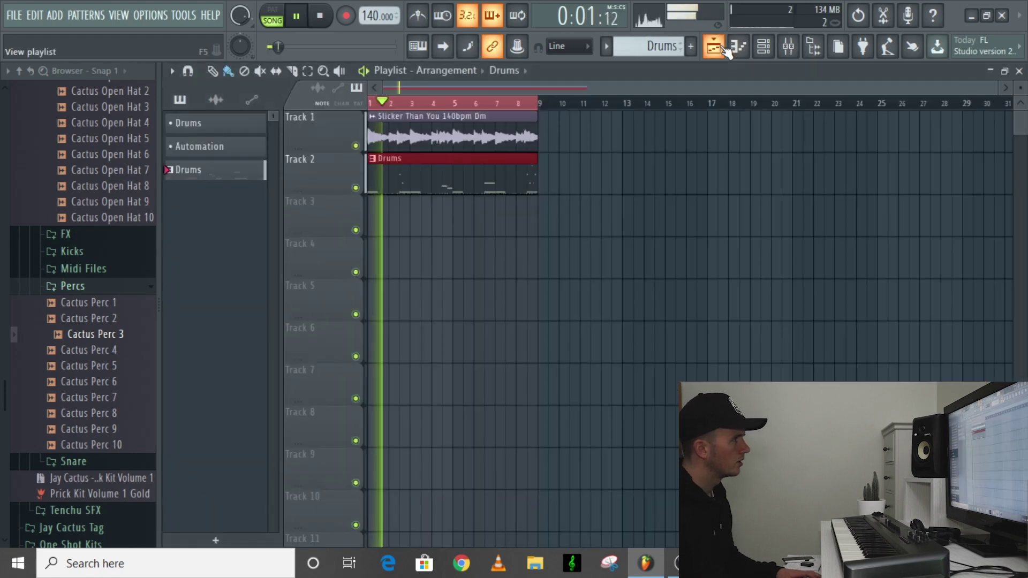
{"action": "key", "text": "space"}
{"action": "left_click_drag", "start_coordinate": [448, 182], "coordinate": [610, 179]}
{"action": "left_click_drag", "start_coordinate": [480, 119], "coordinate": [650, 119]}
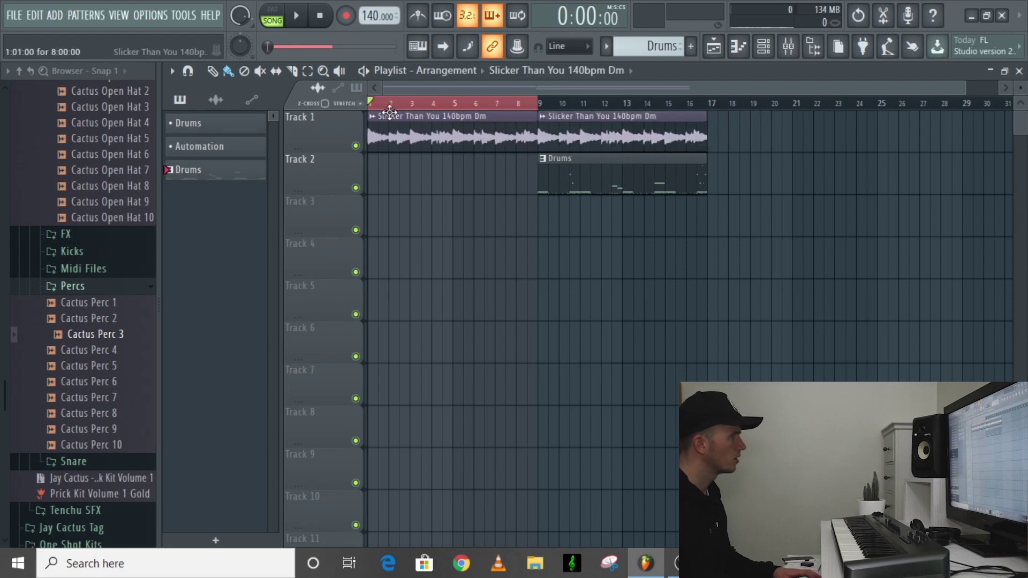
Step: Make the Slicker Than You clip in bars 1 to 8 unique and check its channel settings
{"action": "left_click", "coordinate": [373, 117]}
{"action": "left_click", "coordinate": [399, 231]}
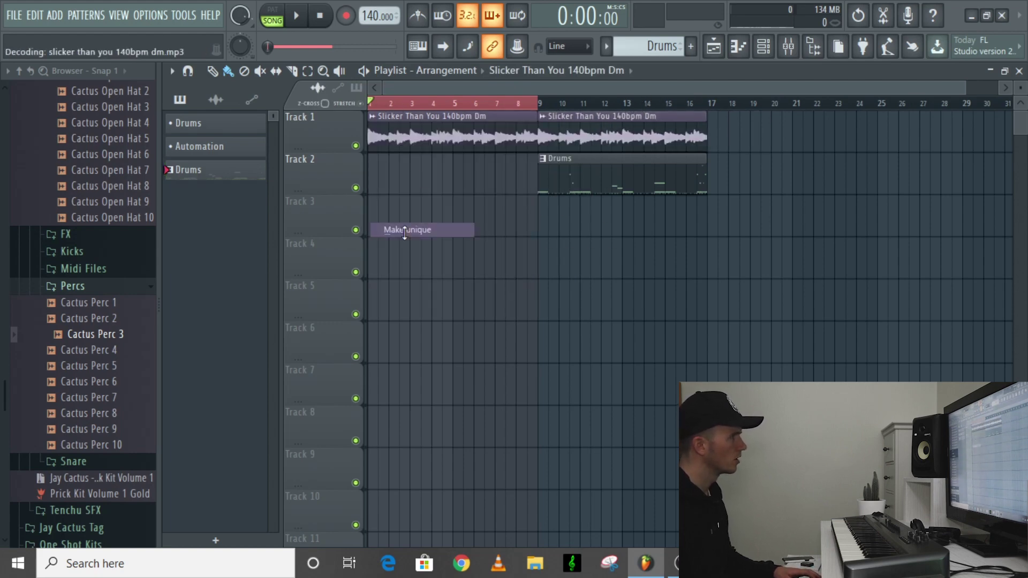
{"action": "double_click", "coordinate": [417, 124]}
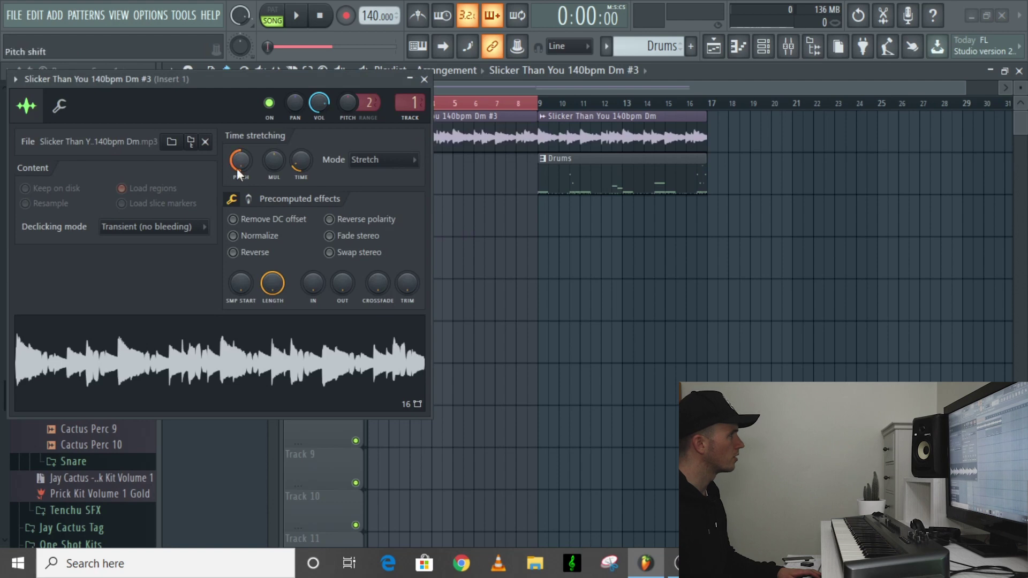
{"action": "left_click", "coordinate": [425, 79]}
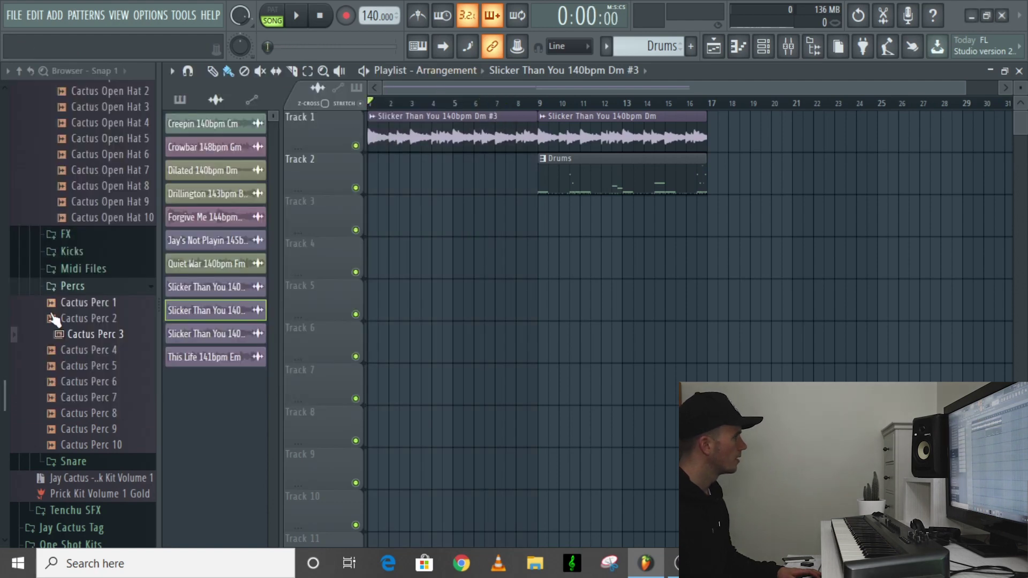
Step: Try Jay's Riser from the kit's FX samples, remove it, and place Jay's Riser 2 on Track 3 leading into bar 9
{"action": "left_click", "coordinate": [65, 234]}
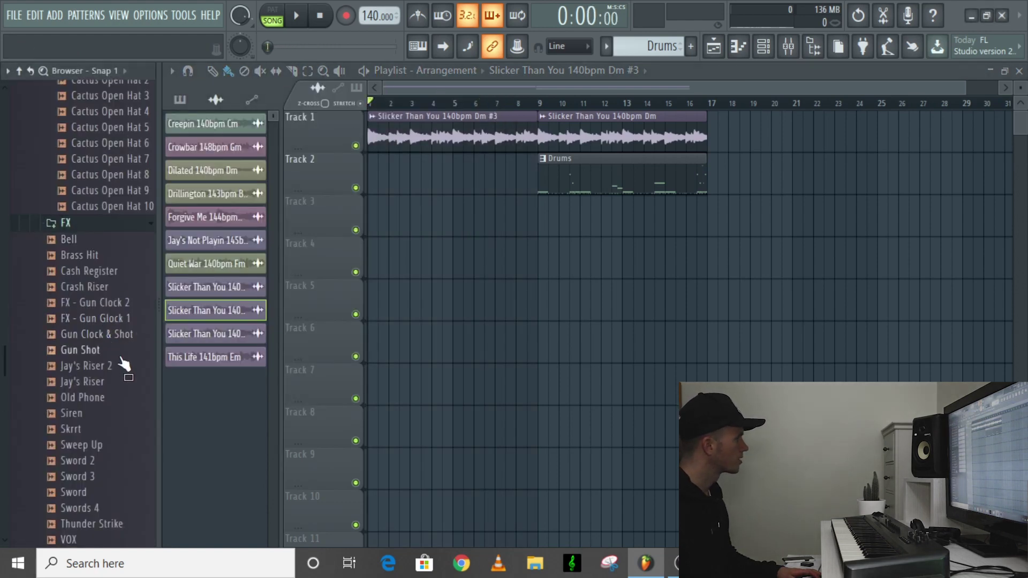
{"action": "left_click", "coordinate": [102, 383]}
{"action": "left_click_drag", "start_coordinate": [92, 390], "coordinate": [556, 224]}
{"action": "right_click", "coordinate": [556, 224]}
{"action": "left_click", "coordinate": [104, 372]}
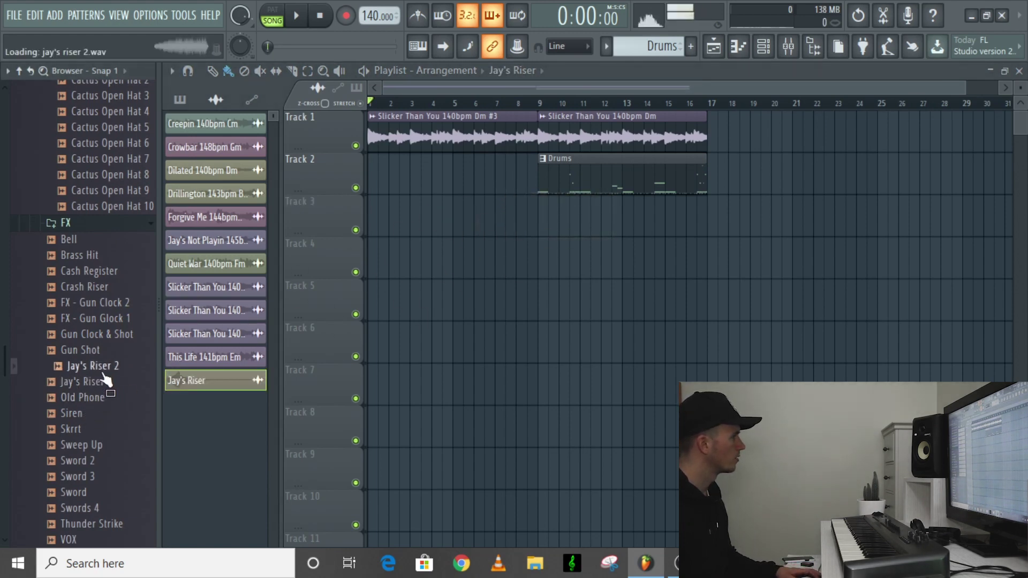
{"action": "left_click_drag", "start_coordinate": [93, 380], "coordinate": [568, 222]}
{"action": "scroll", "coordinate": [517, 217], "scroll_direction": "up", "scroll_amount": 2}
{"action": "scroll", "coordinate": [550, 223], "scroll_direction": "up", "scroll_amount": 3}
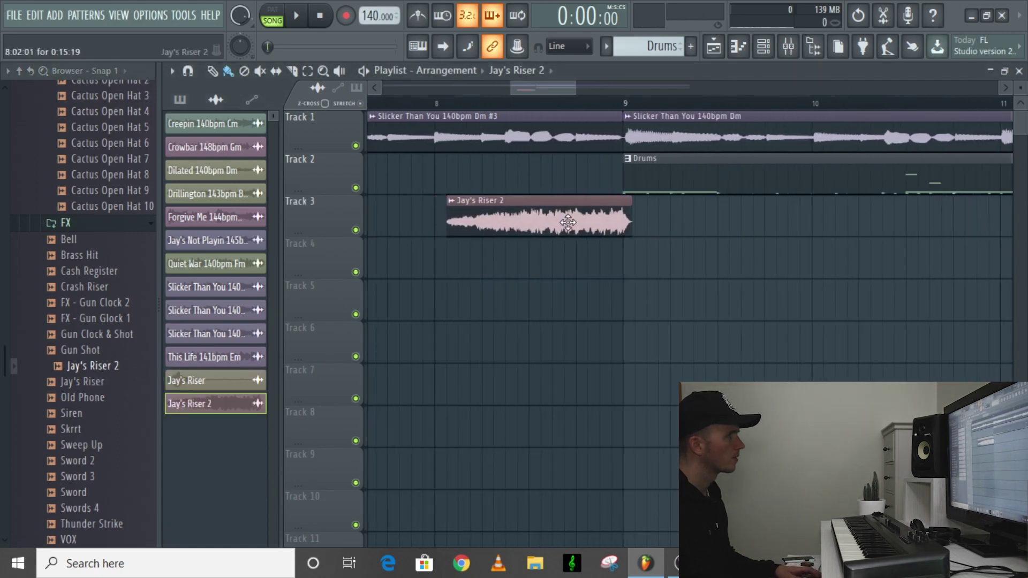
Step: Check the channel settings of Jay's Riser 2 and play the transition from bar 8 into the drum section
{"action": "double_click", "coordinate": [567, 221]}
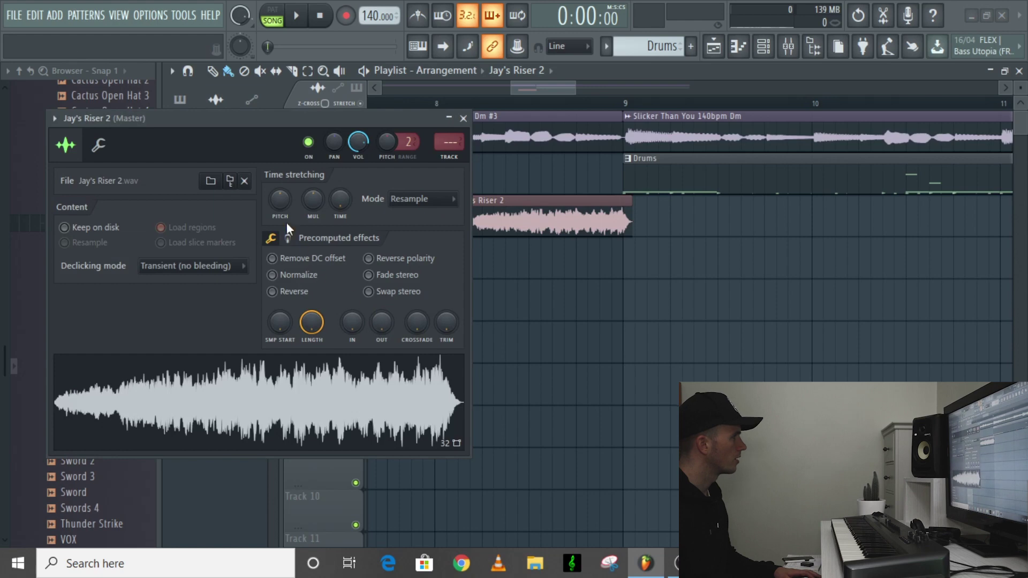
{"action": "left_click", "coordinate": [464, 118]}
{"action": "left_click", "coordinate": [436, 103]}
{"action": "key", "text": "space"}
{"action": "scroll", "coordinate": [466, 121], "scroll_direction": "down", "scroll_amount": 4}
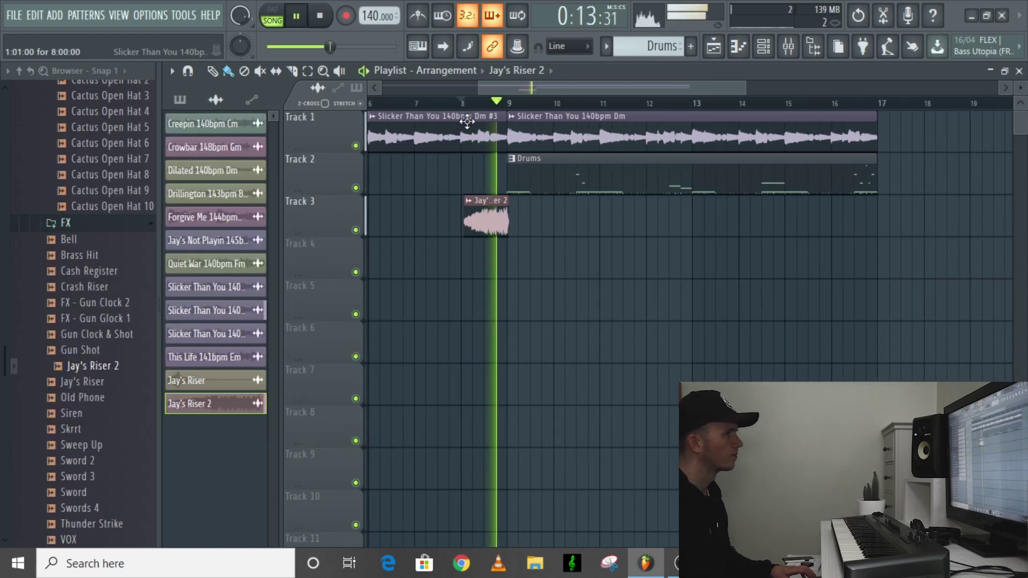
{"action": "scroll", "coordinate": [466, 120], "scroll_direction": "down", "scroll_amount": 3}
{"action": "key", "text": "space"}
{"action": "left_click", "coordinate": [449, 103]}
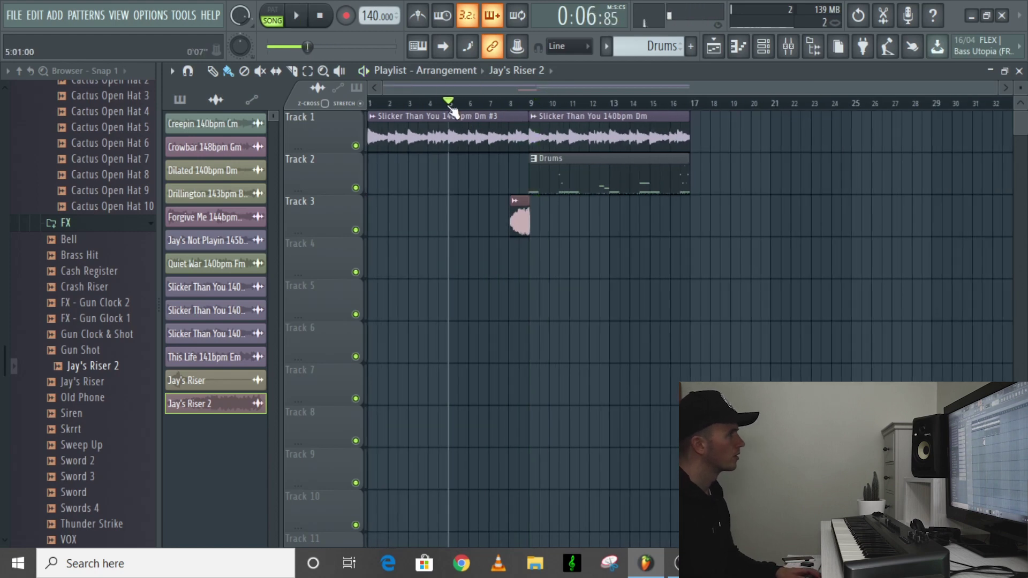
Step: Create a new pattern named Filter and place it on Track 4 across bars 1 to 8
{"action": "left_click", "coordinate": [690, 46]}
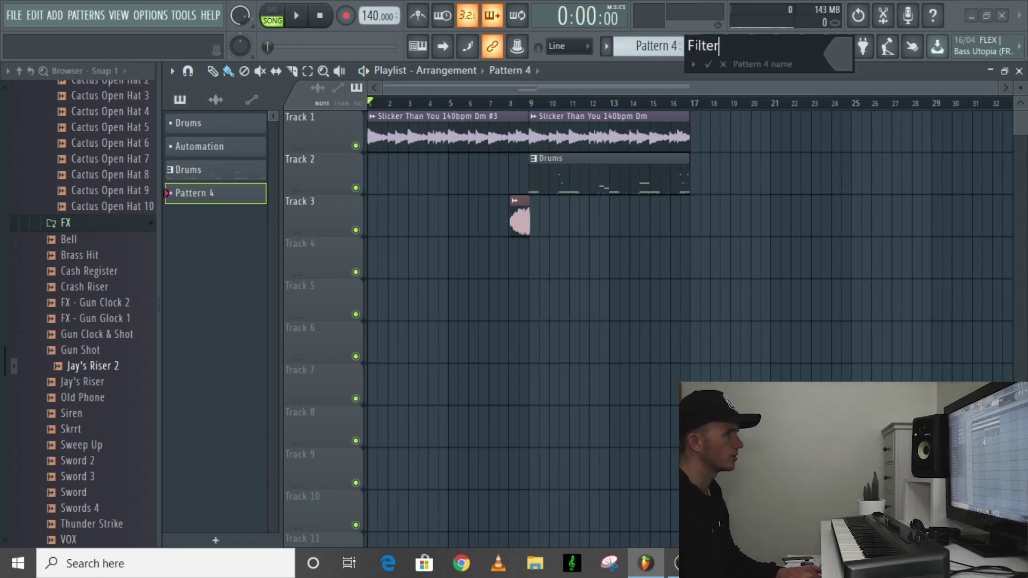
{"action": "key", "text": "Return"}
{"action": "left_click_drag", "start_coordinate": [403, 234], "coordinate": [529, 235]}
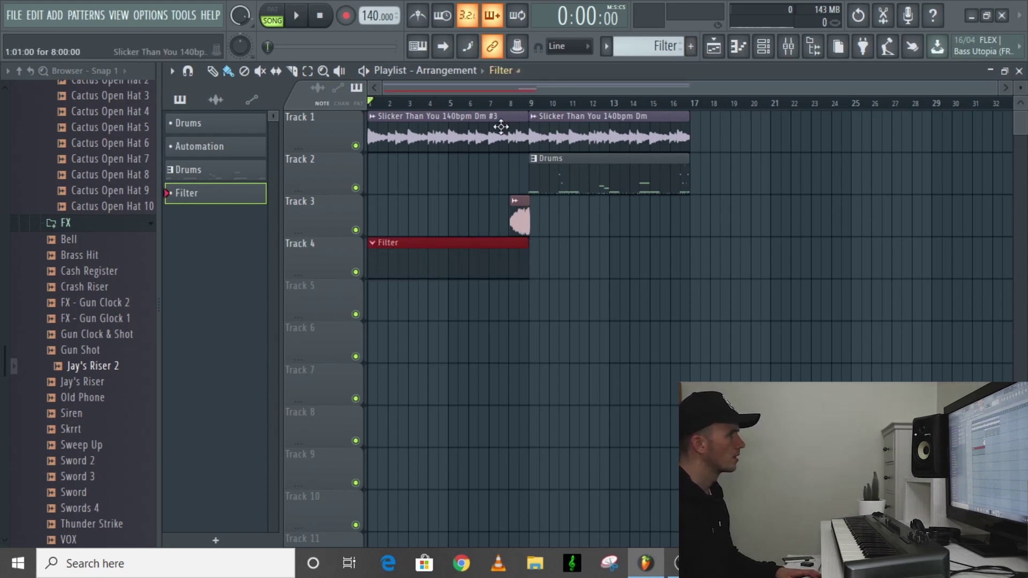
Step: Add Fruity Filter to slot 1 of the loop's mixer track, Insert 1, and link its cutoff frequency to a MIDI controller knob
{"action": "left_click", "coordinate": [429, 116]}
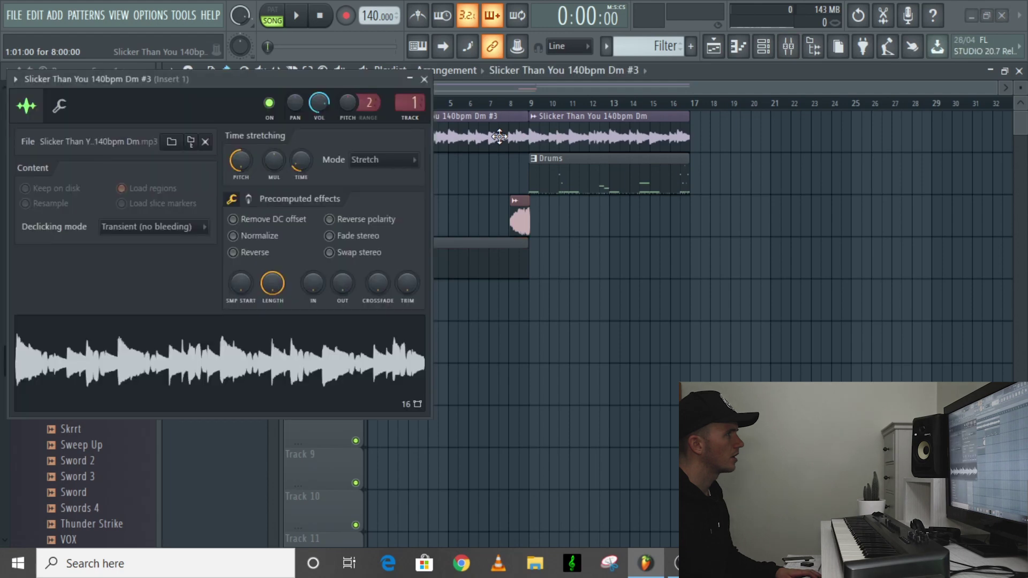
{"action": "left_click", "coordinate": [426, 79]}
{"action": "left_click", "coordinate": [764, 46]}
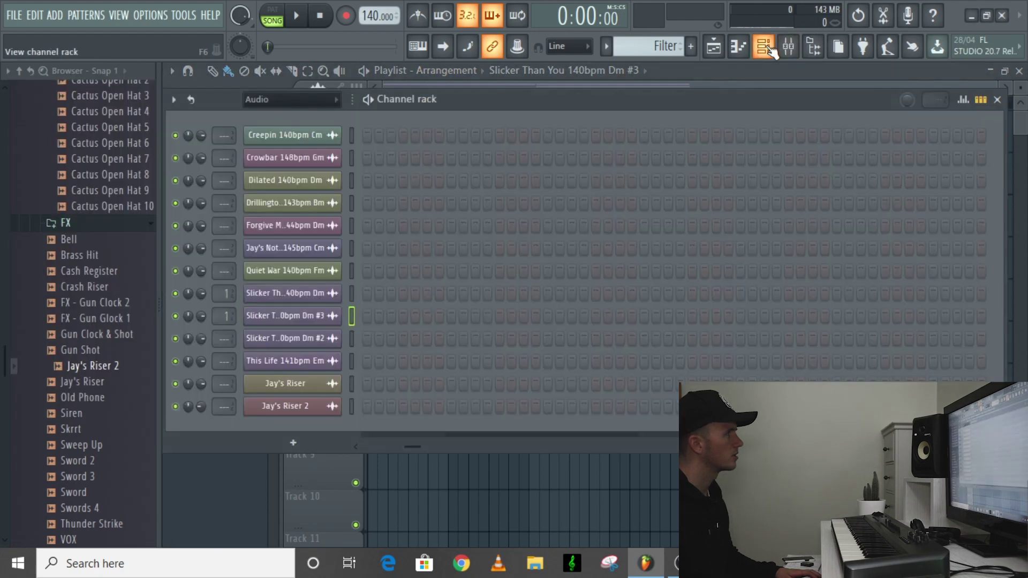
{"action": "left_click", "coordinate": [780, 49]}
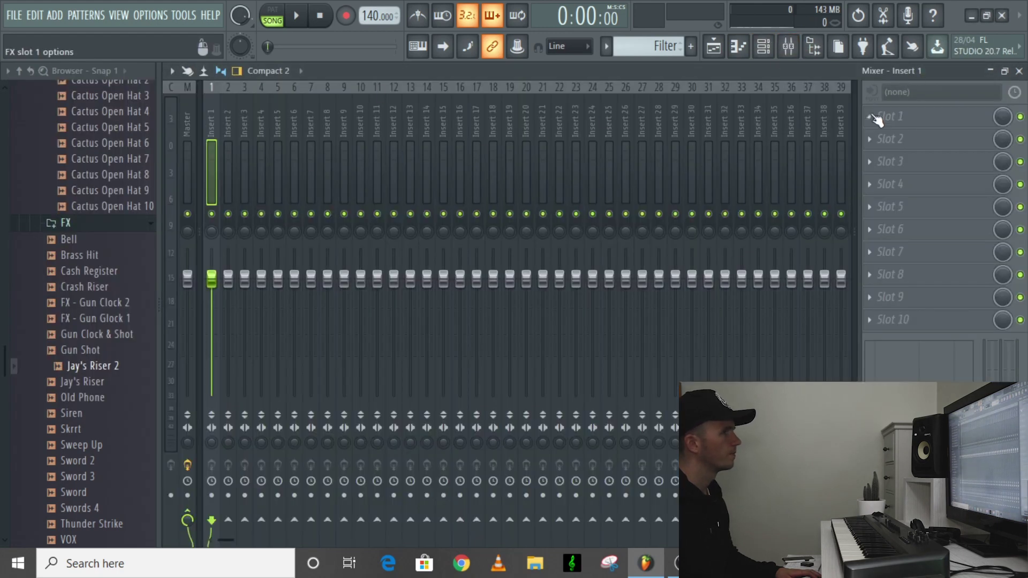
{"action": "left_click", "coordinate": [891, 119]}
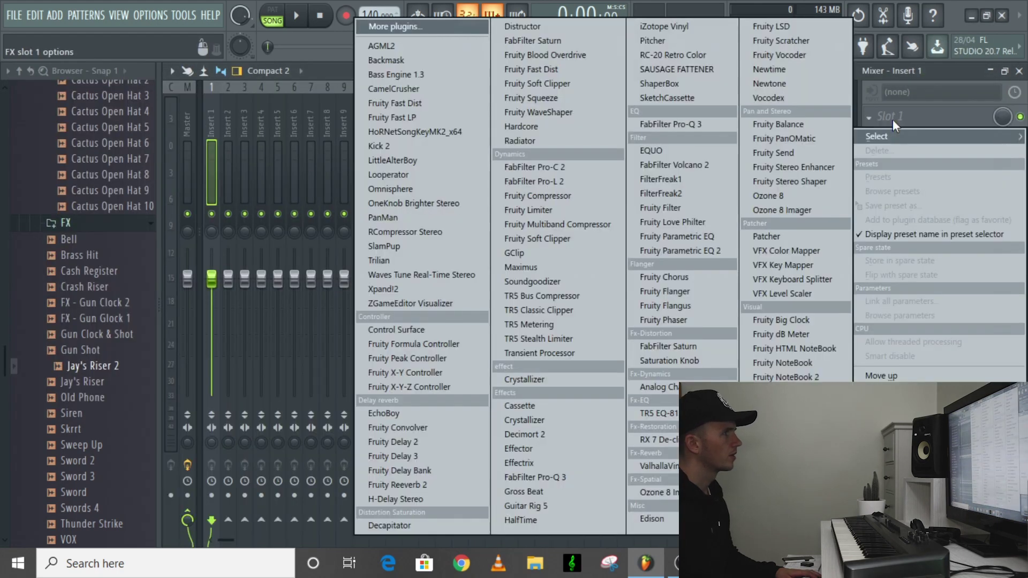
{"action": "left_click", "coordinate": [692, 206]}
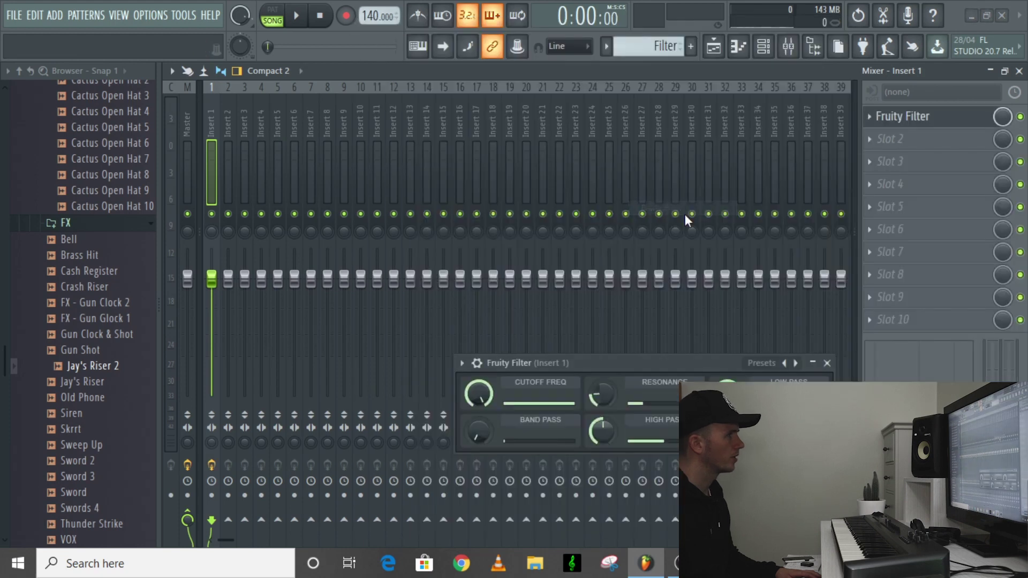
{"action": "right_click", "coordinate": [480, 400]}
{"action": "left_click", "coordinate": [540, 435]}
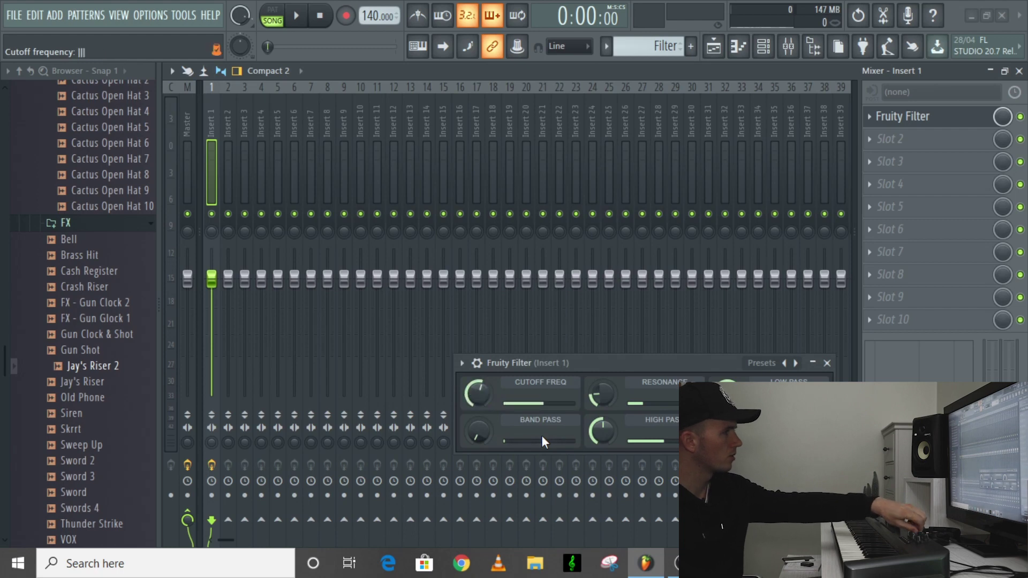
Step: Record a filter cutoff sweep into the Filter pattern over bars 1 to 8, falling toward bar 5 and rising again to bar 9
{"action": "left_click", "coordinate": [717, 49]}
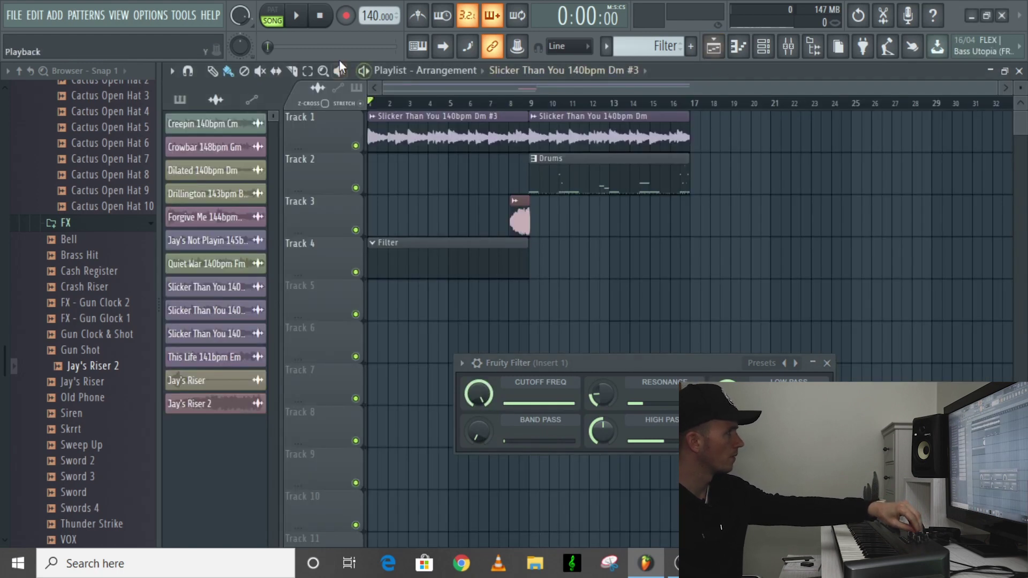
{"action": "left_click", "coordinate": [347, 16]}
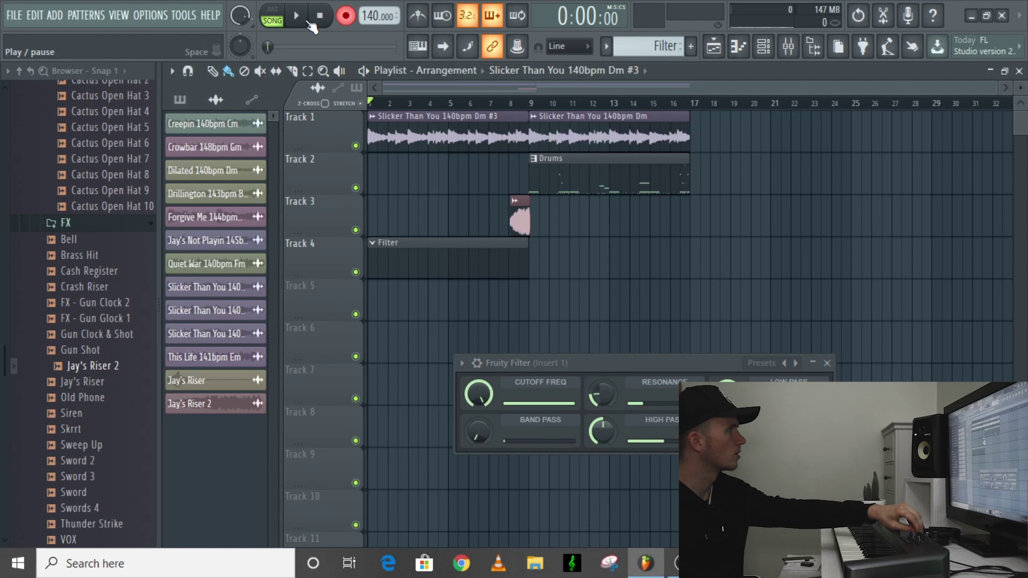
{"action": "left_click", "coordinate": [296, 16]}
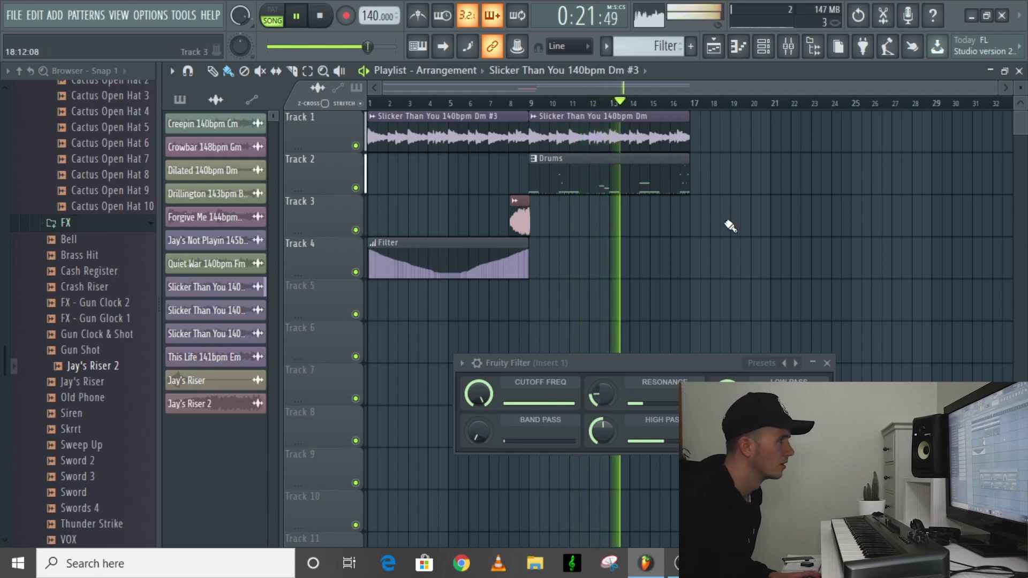
{"action": "key", "text": "space"}
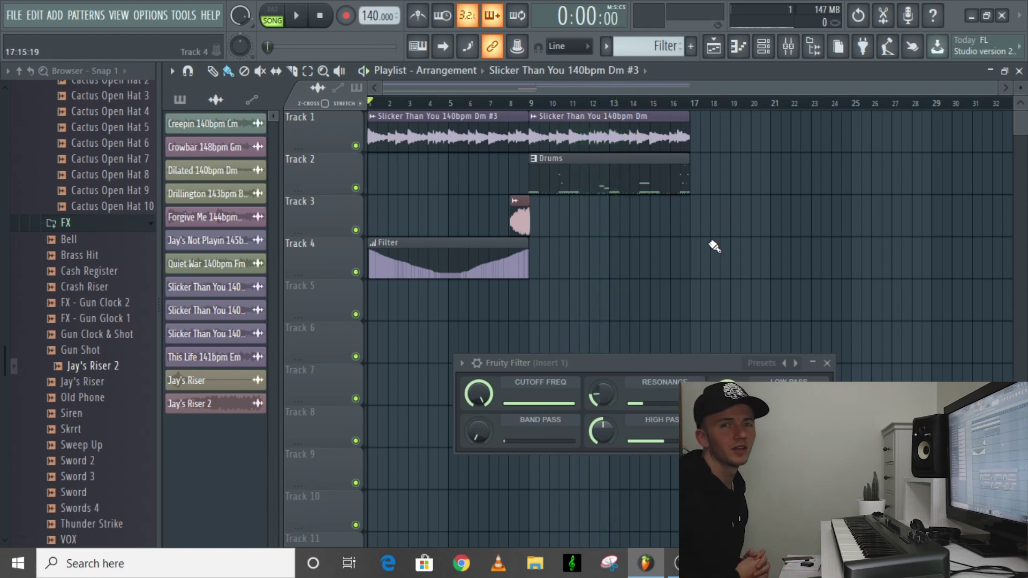